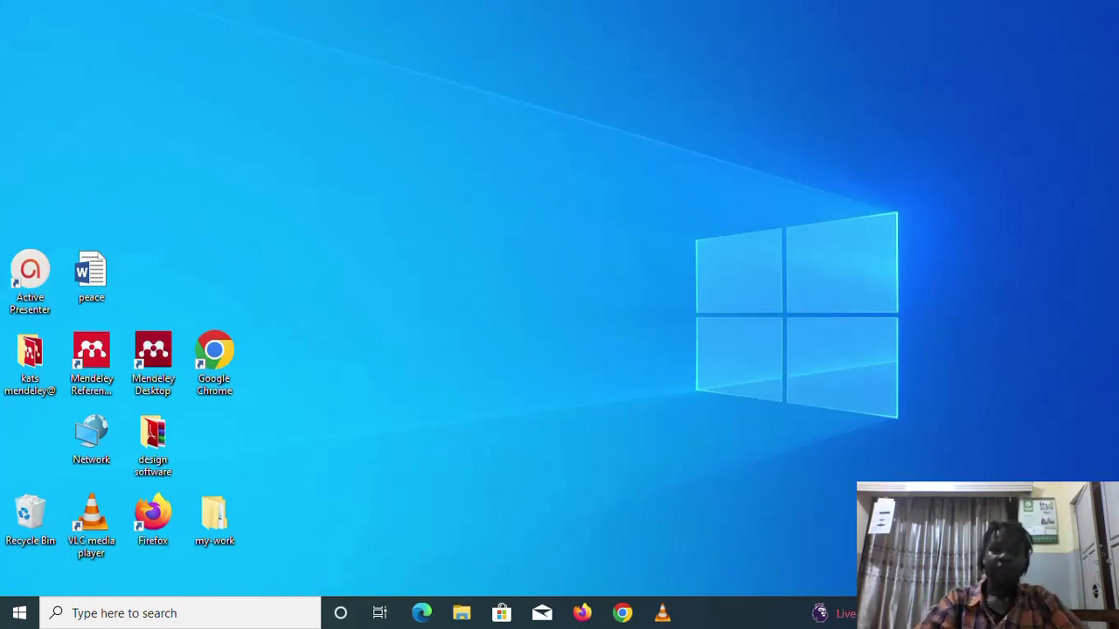
# - Open Chrome, search Google for "google scholar" and go to the Google Scholar site
pyautogui.click(623, 614)
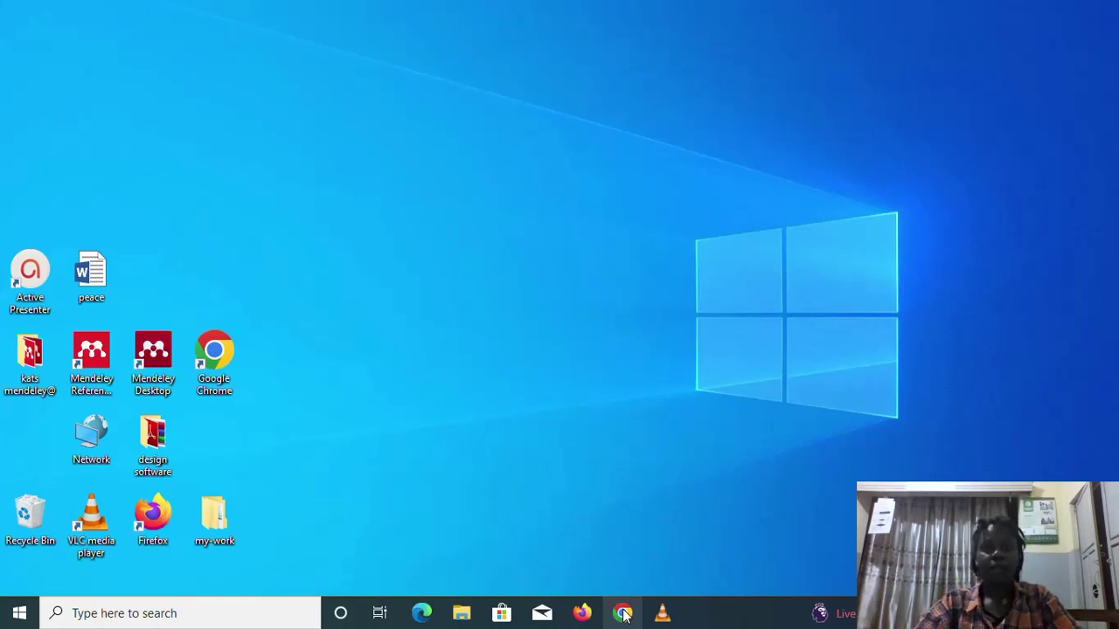
pyautogui.click(623, 614)
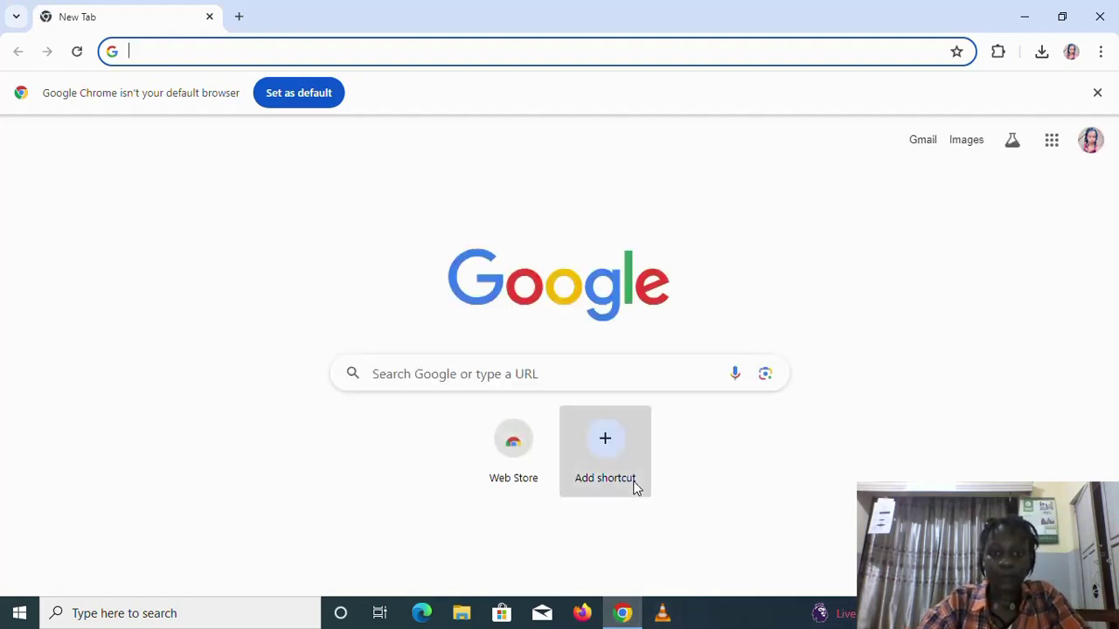
pyautogui.click(548, 377)
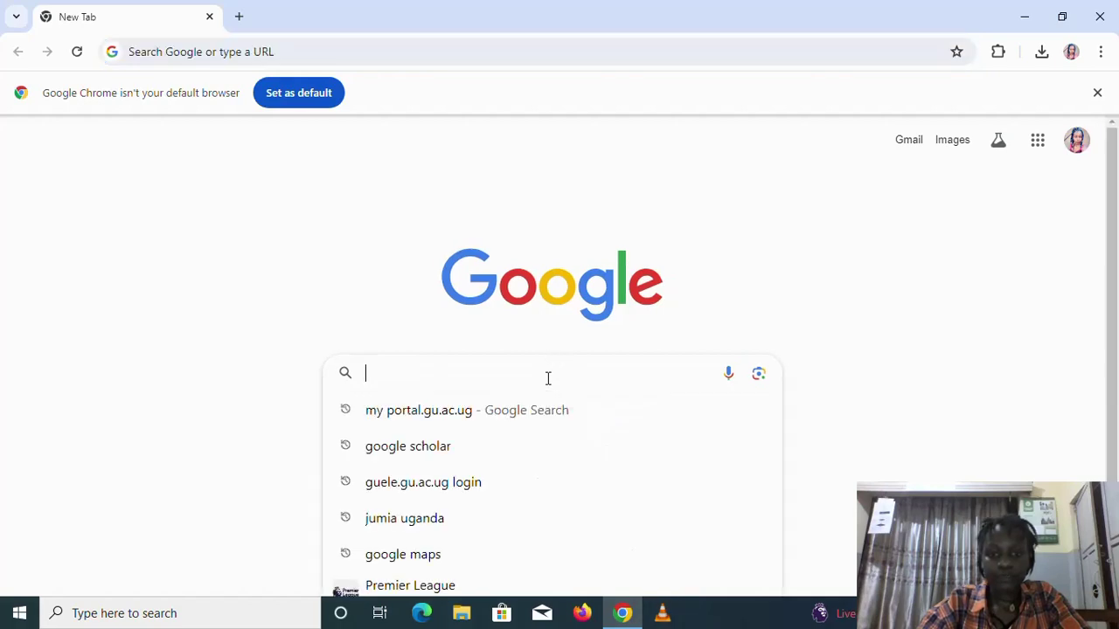
pyautogui.click(466, 445)
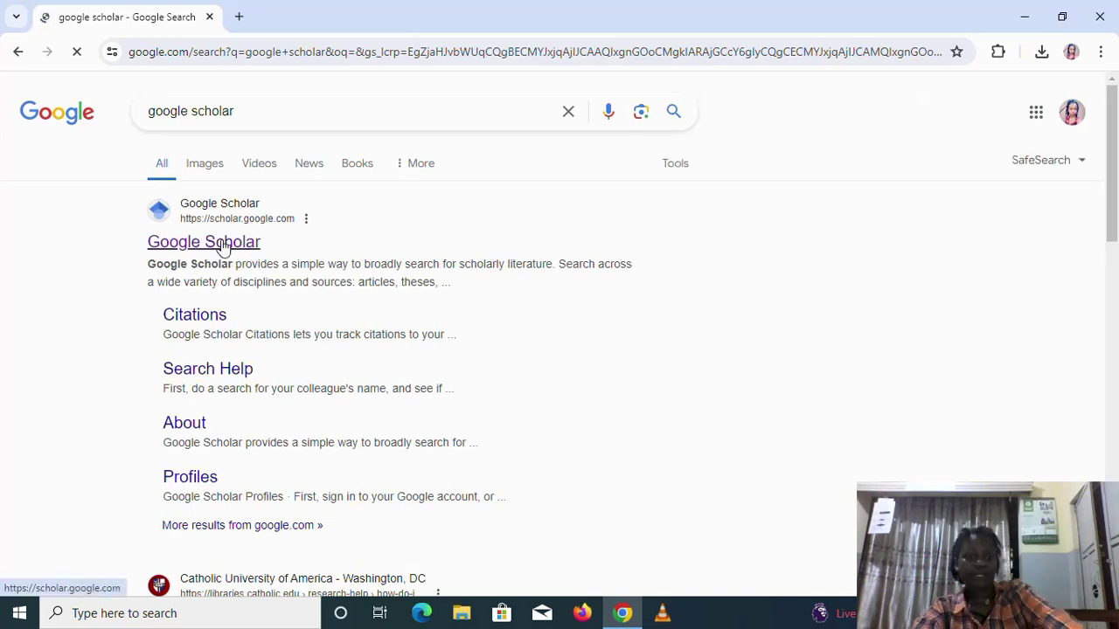
pyautogui.click(222, 244)
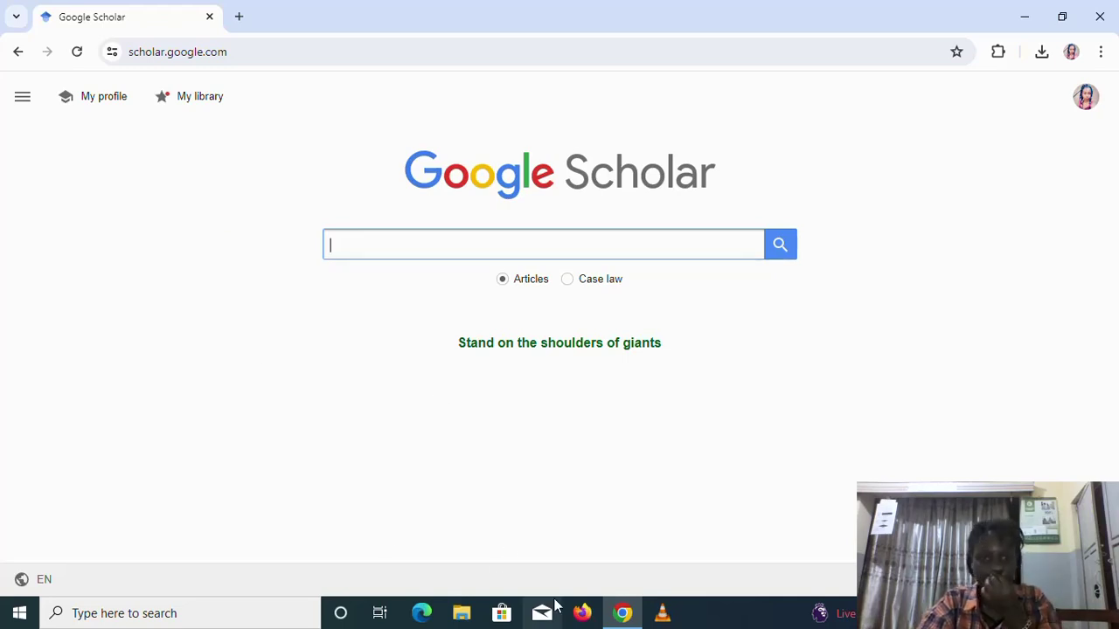
# - Open the "peace" Word document from the desktop and review the question "Discuss the causes and effects of early marriages."
pyautogui.click(1028, 16)
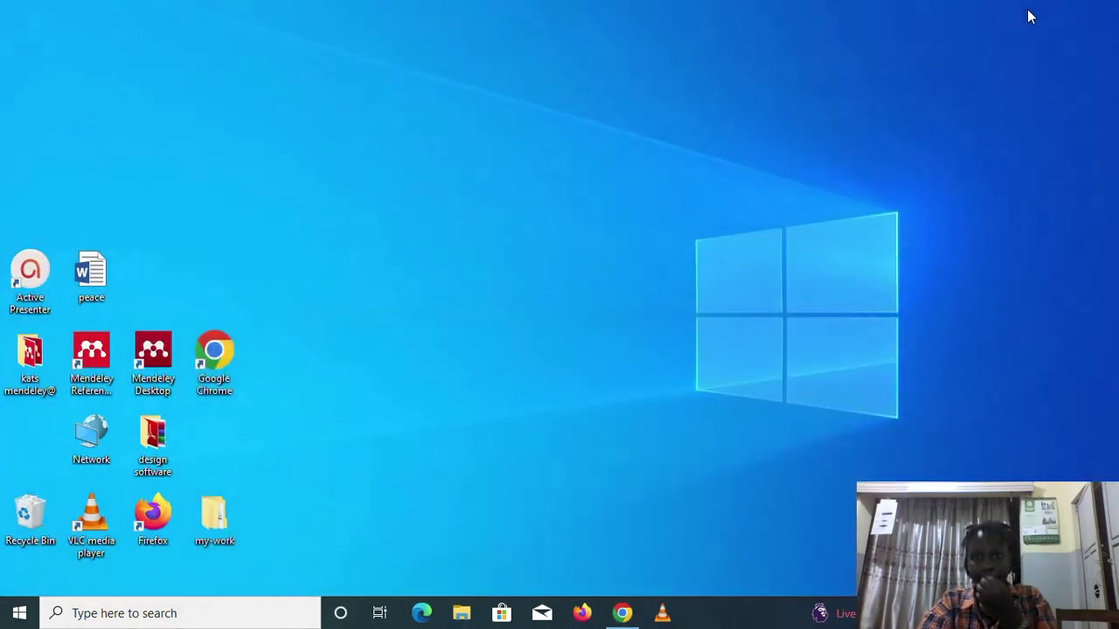
pyautogui.doubleClick(84, 274)
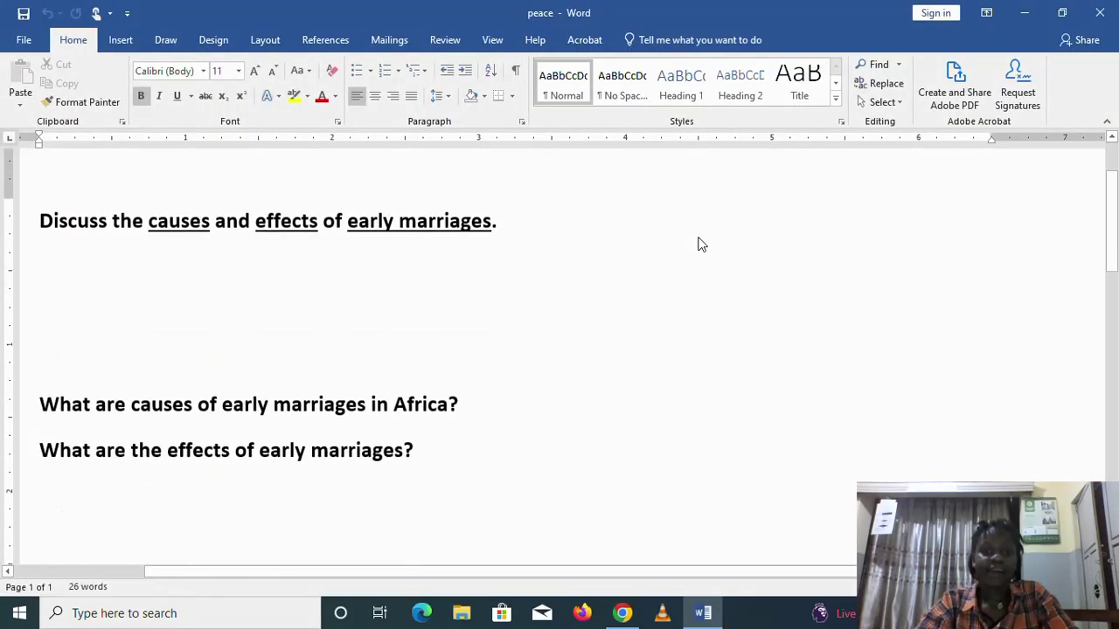
pyautogui.scroll(2, 699, 243)
pyautogui.doubleClick(699, 237)
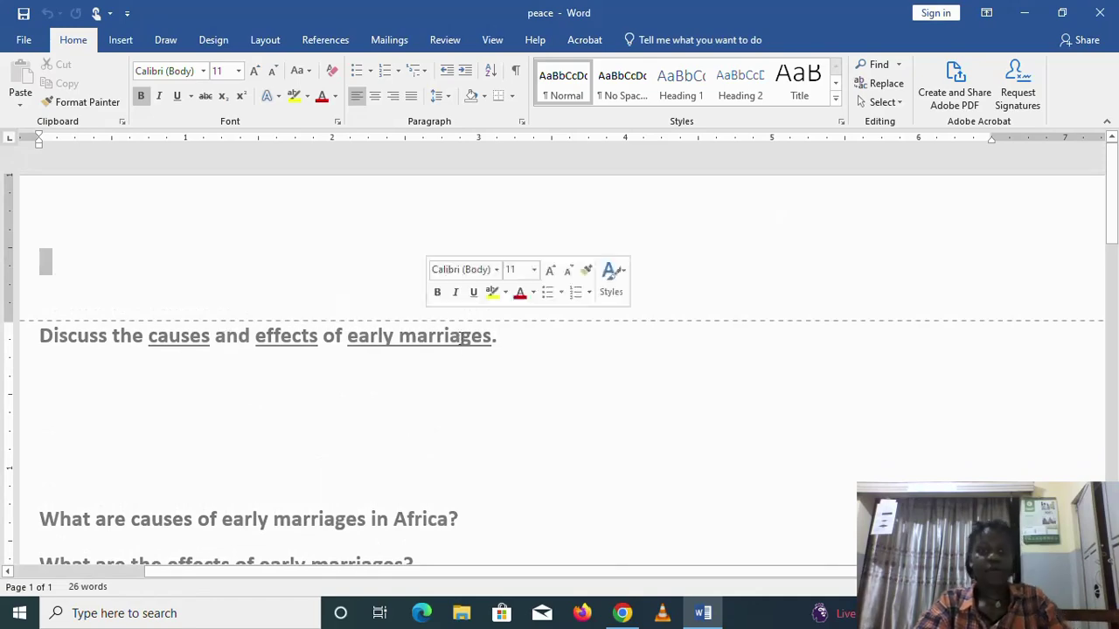
pyautogui.doubleClick(551, 377)
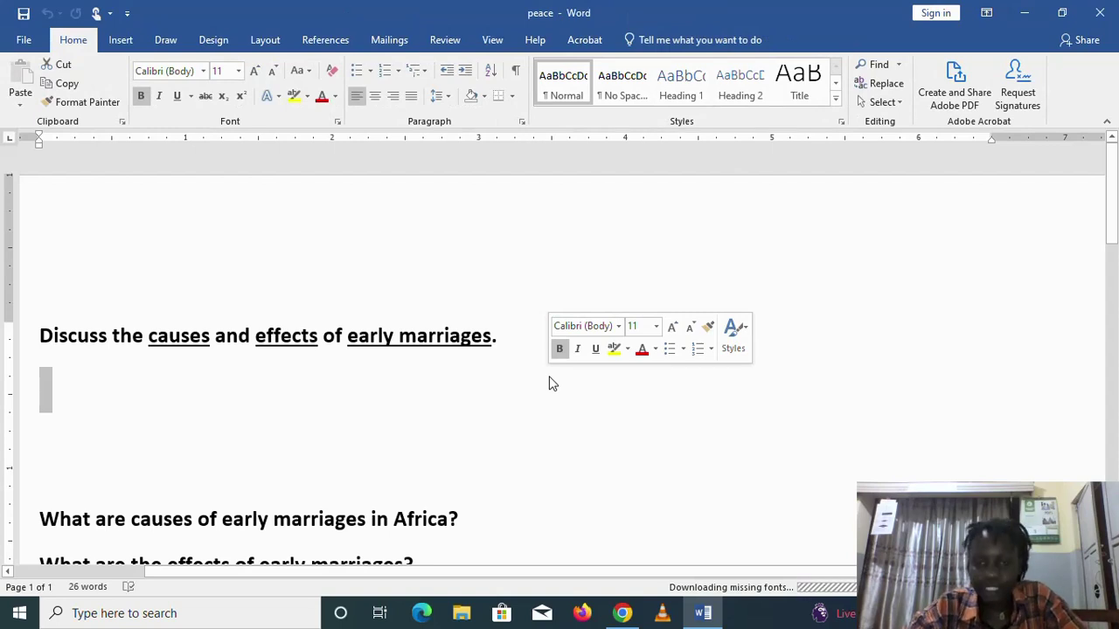
pyautogui.click(799, 397)
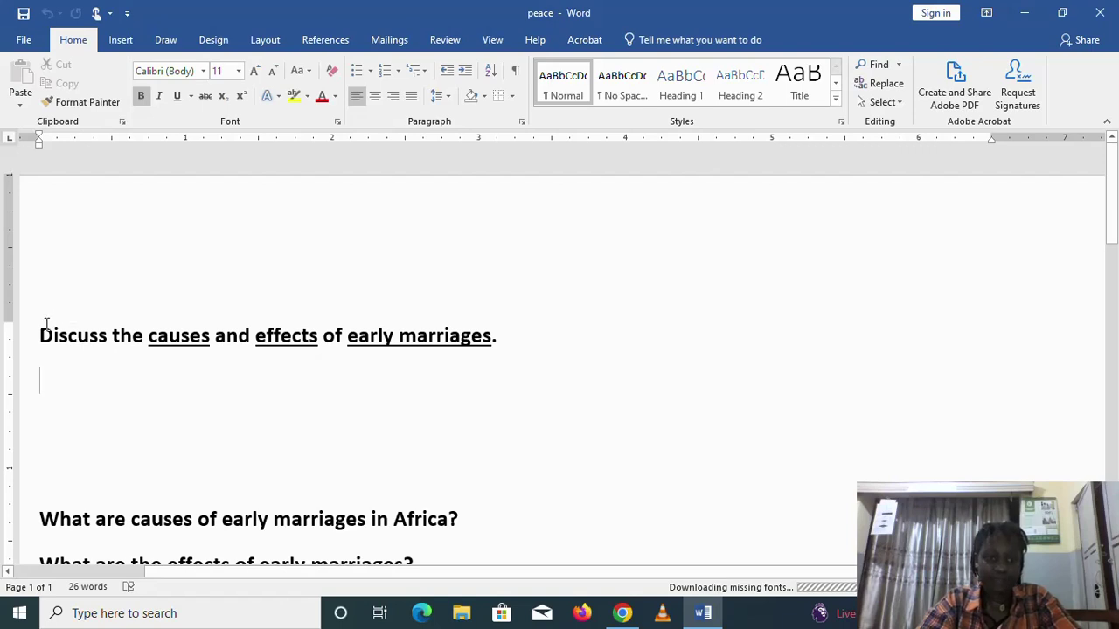
pyautogui.moveTo(35, 325); pyautogui.dragTo(614, 298)
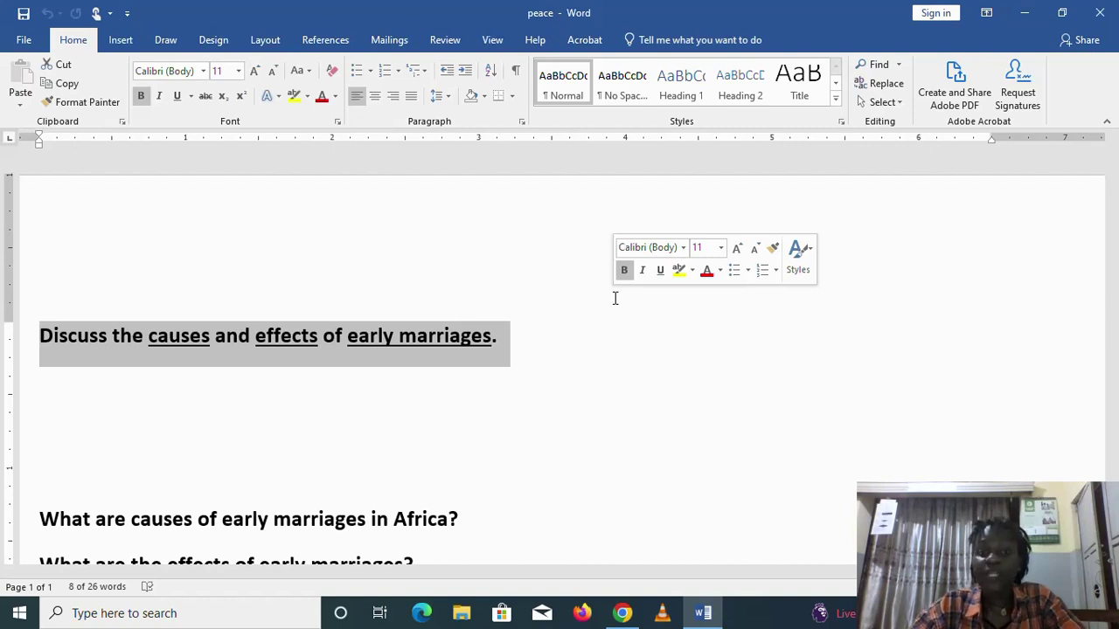
pyautogui.click(469, 394)
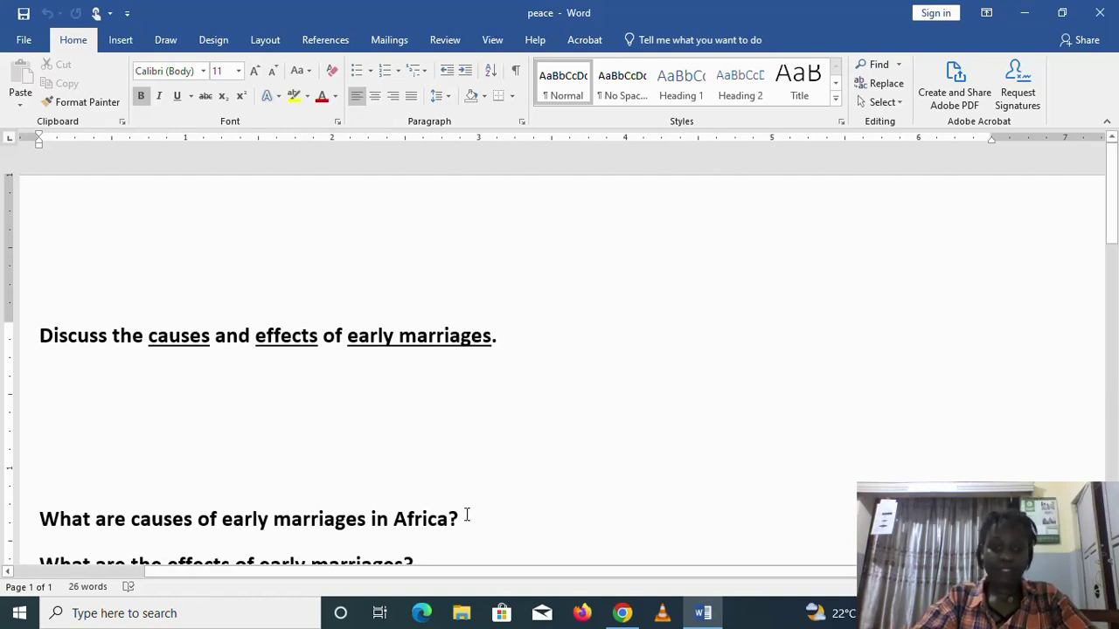
# - Copy "What are the effects of early marriages?" from the Word document and search for it in Google Scholar
pyautogui.moveTo(469, 512); pyautogui.dragTo(29, 538)
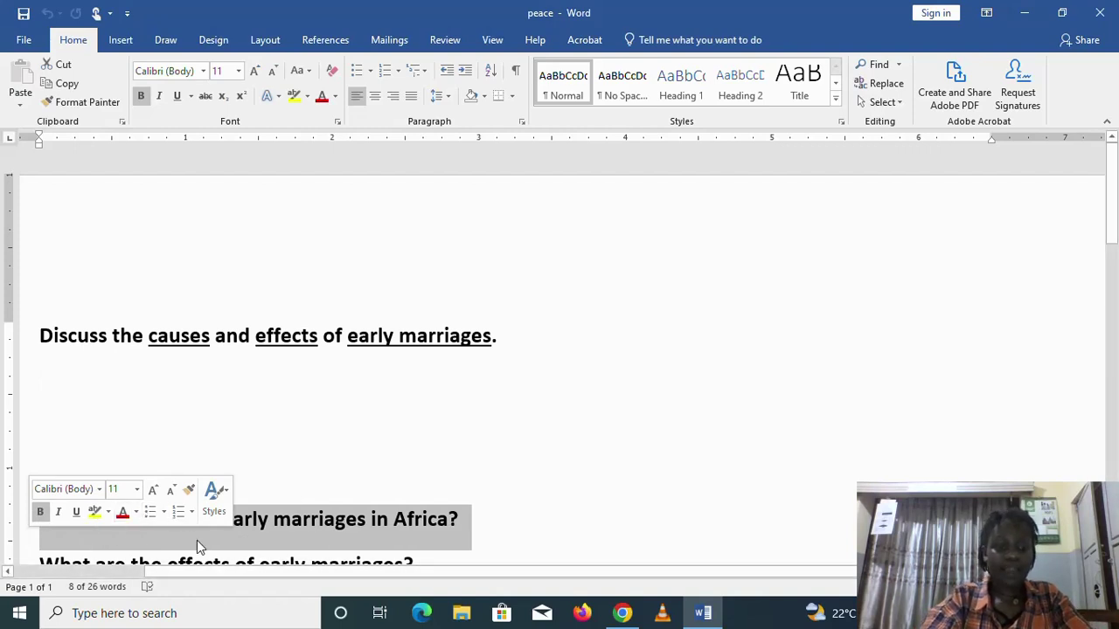
pyautogui.hotkey('ctrl', 'c')
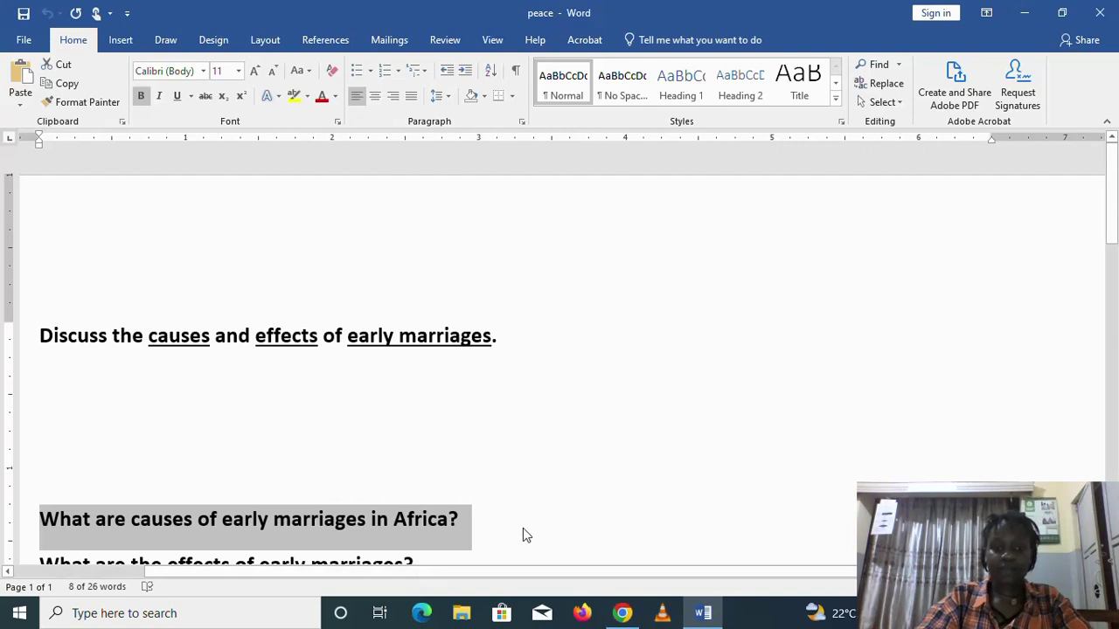
pyautogui.scroll(-3, 522, 528)
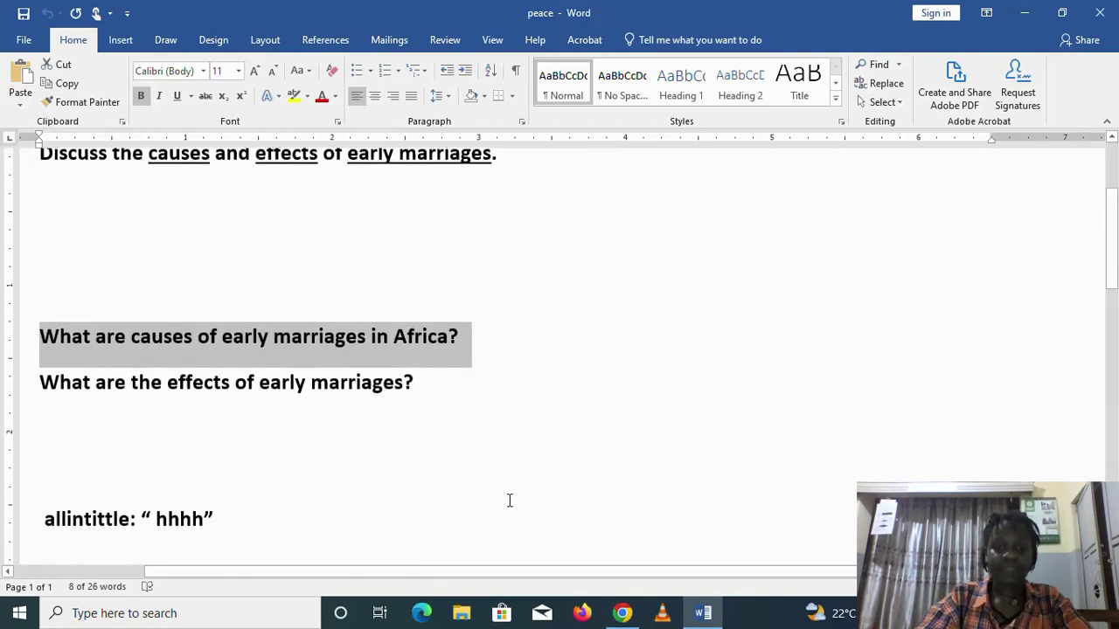
pyautogui.click(465, 386)
pyautogui.moveTo(466, 386); pyautogui.dragTo(26, 405)
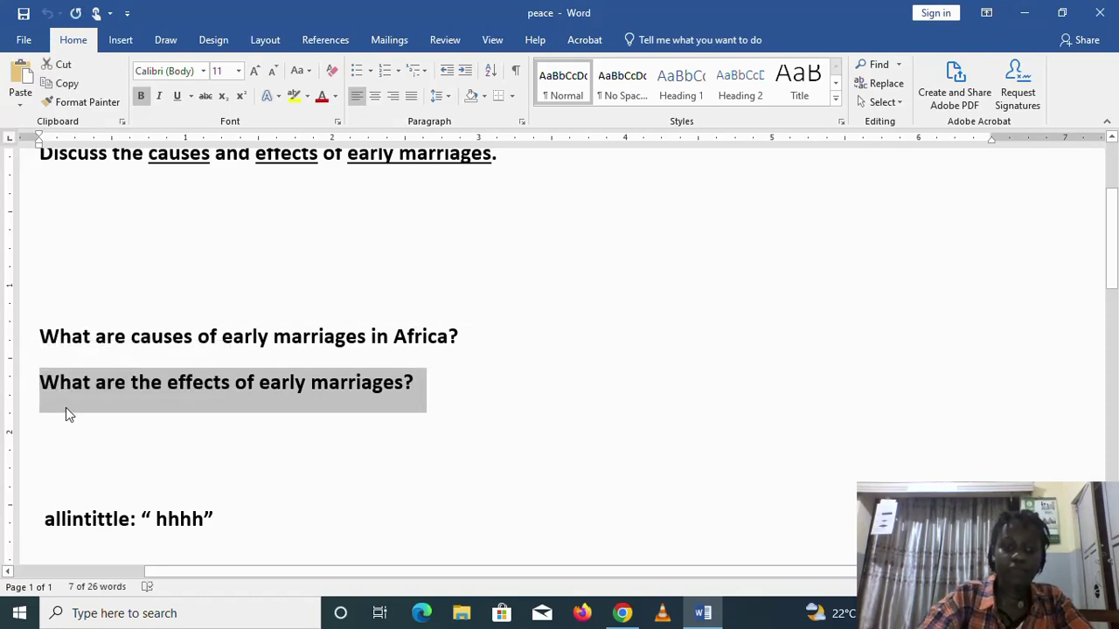
pyautogui.click(626, 619)
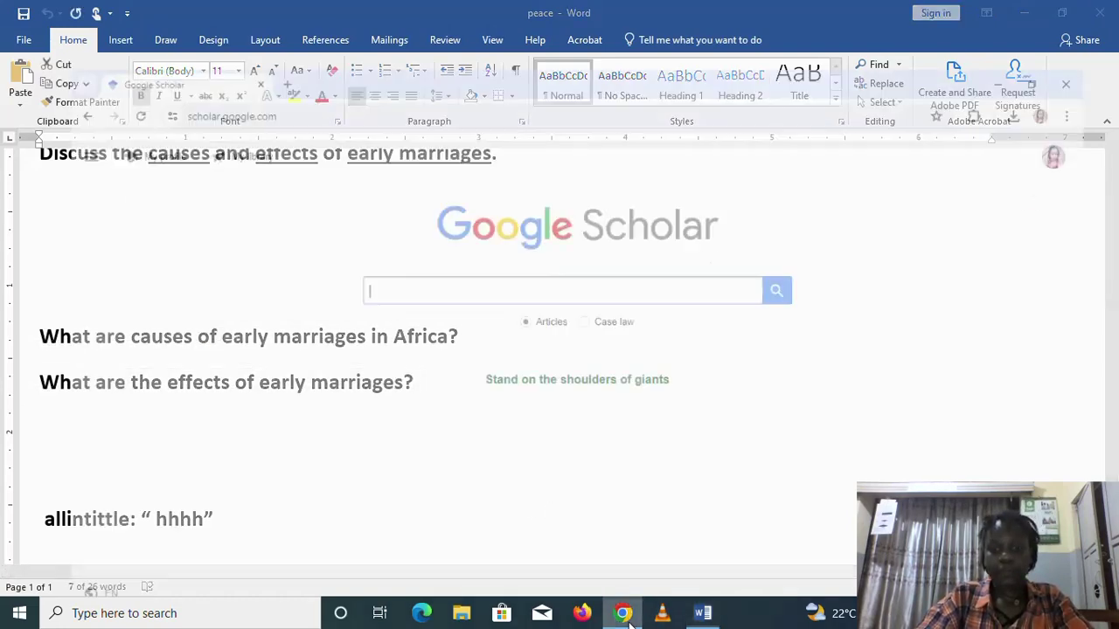
pyautogui.click(609, 248)
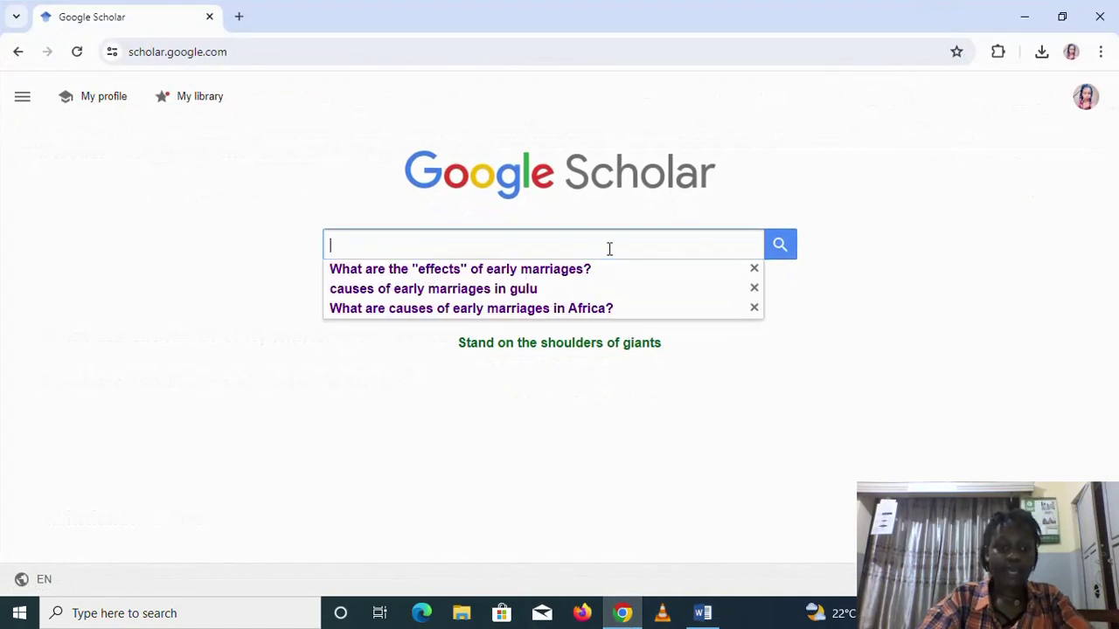
pyautogui.hotkey('ctrl', 'v')
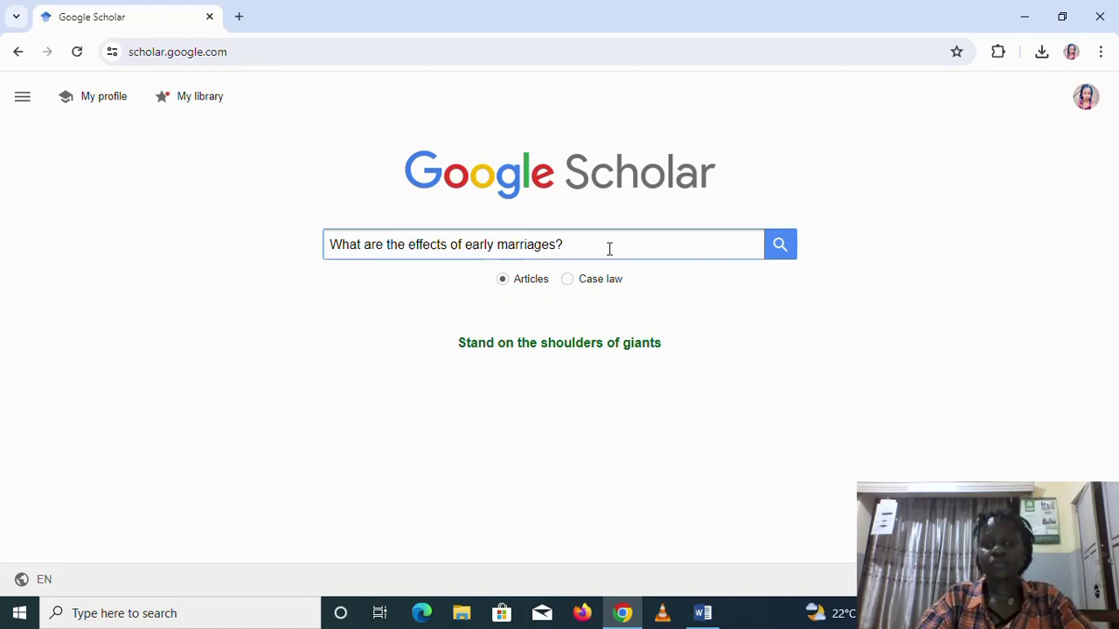
pyautogui.press('Return')
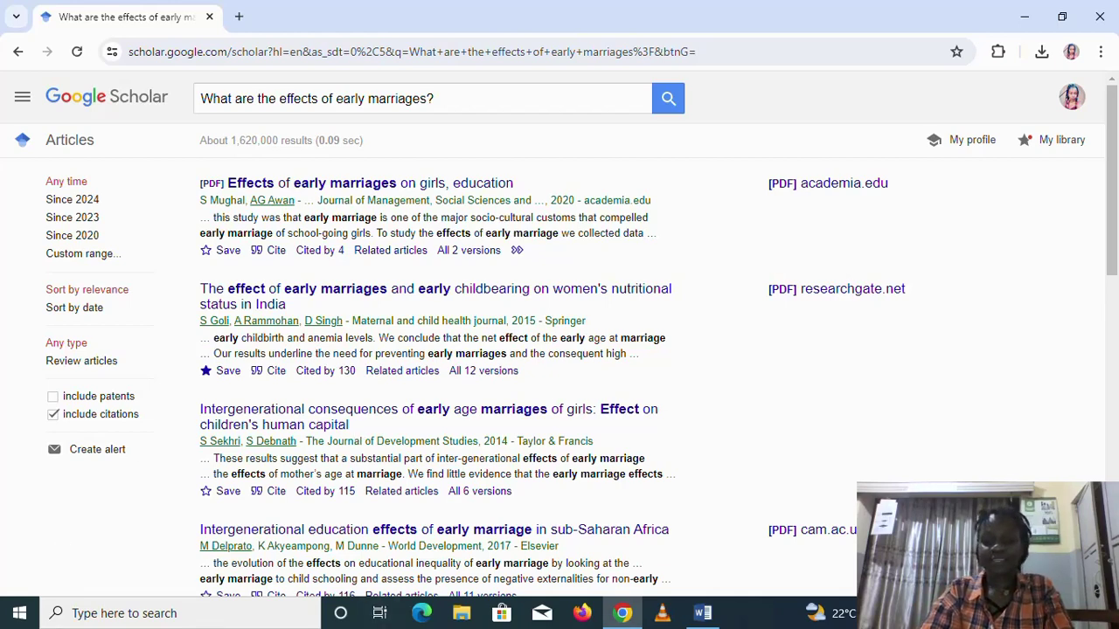
# - Copy "Discuss the causes and effects of early marriages." from Word and run it as the new Google Scholar query in Chrome
pyautogui.click(704, 613)
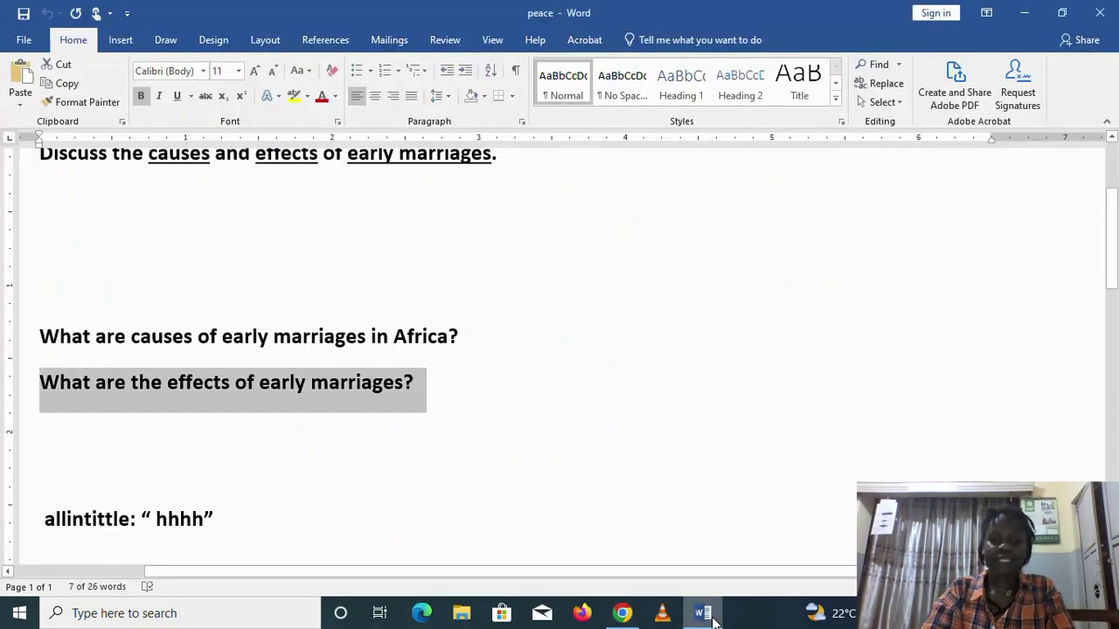
pyautogui.scroll(2, 434, 324)
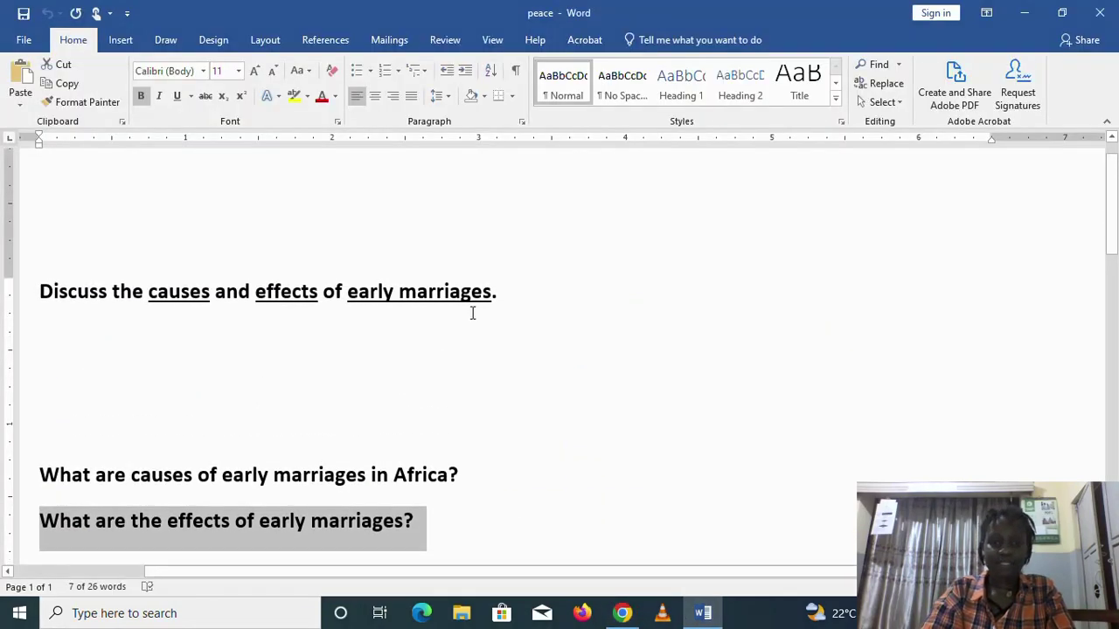
pyautogui.moveTo(499, 292); pyautogui.dragTo(2, 262)
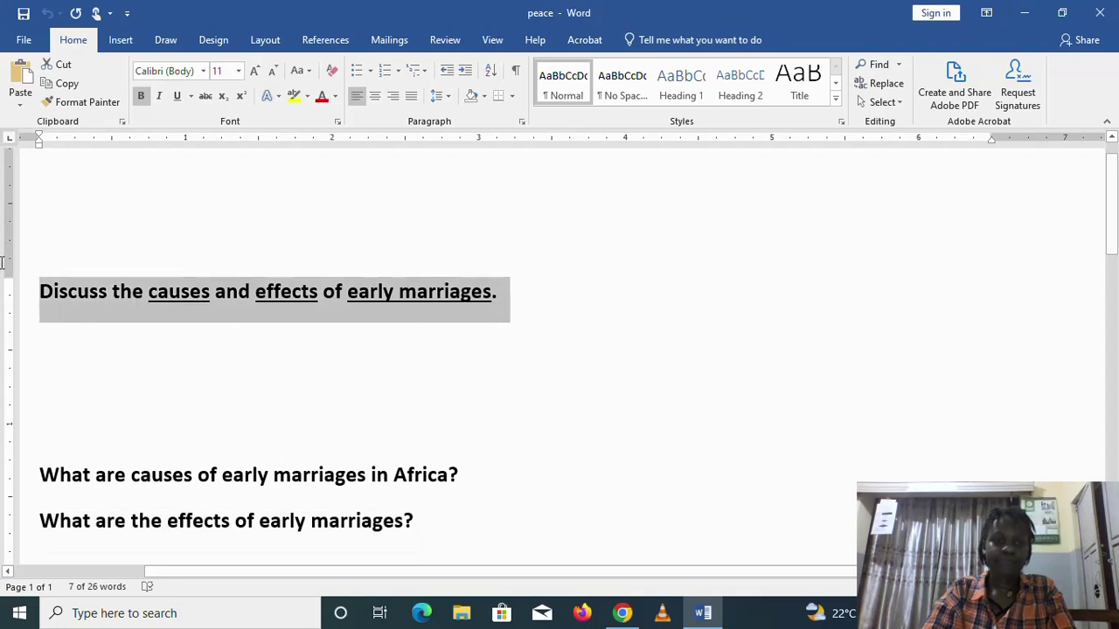
pyautogui.rightClick(101, 295)
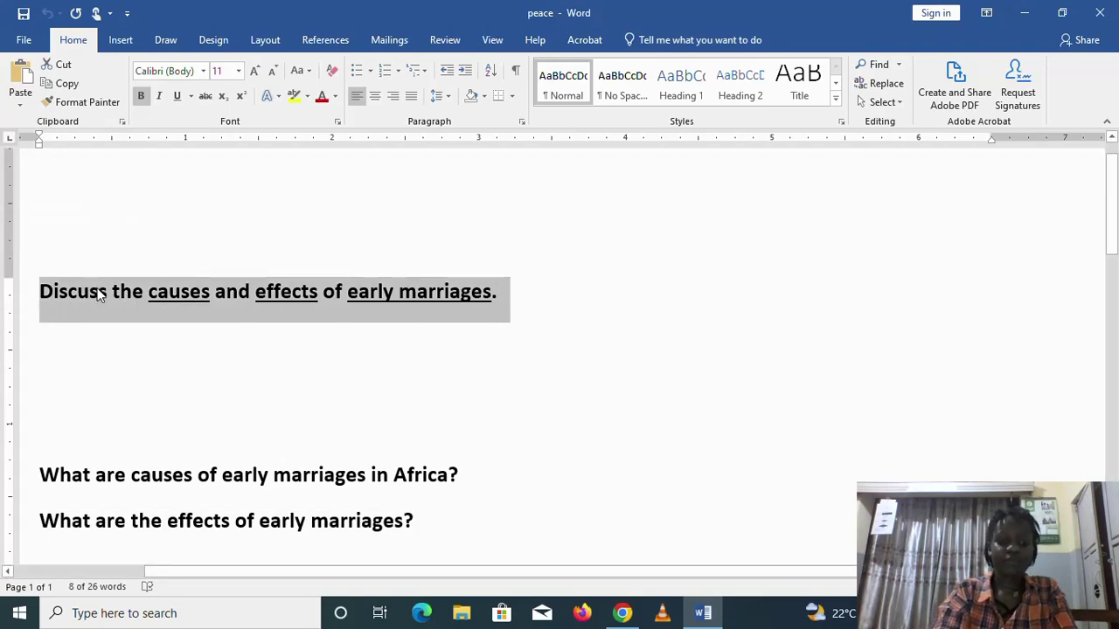
pyautogui.click(629, 615)
pyautogui.moveTo(472, 92); pyautogui.dragTo(144, 109)
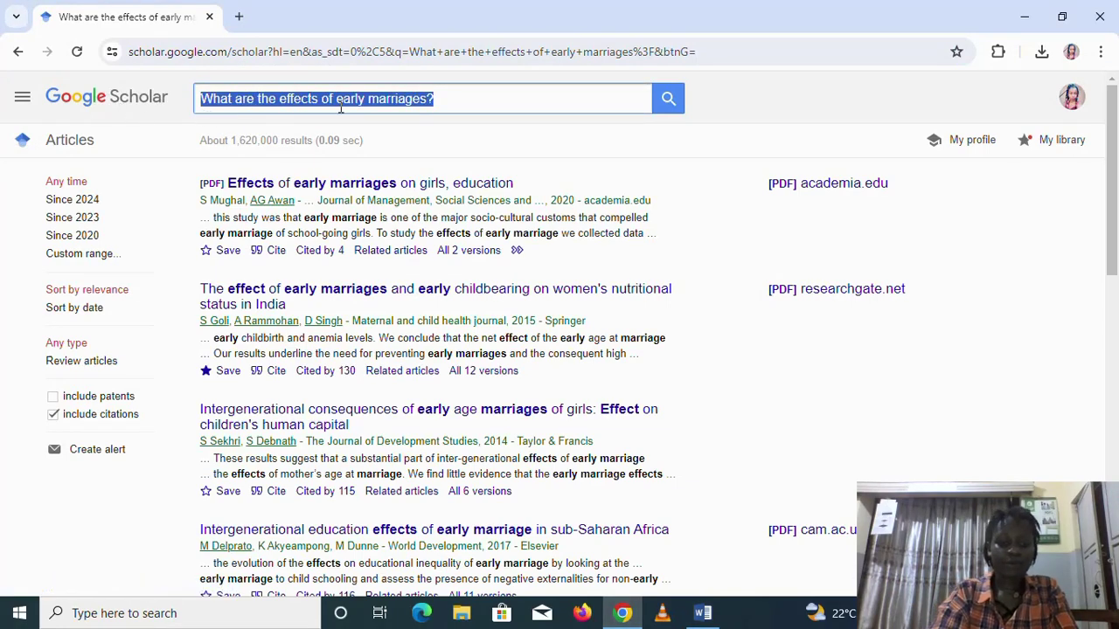
pyautogui.hotkey('ctrl', 'v')
pyautogui.press('Return')
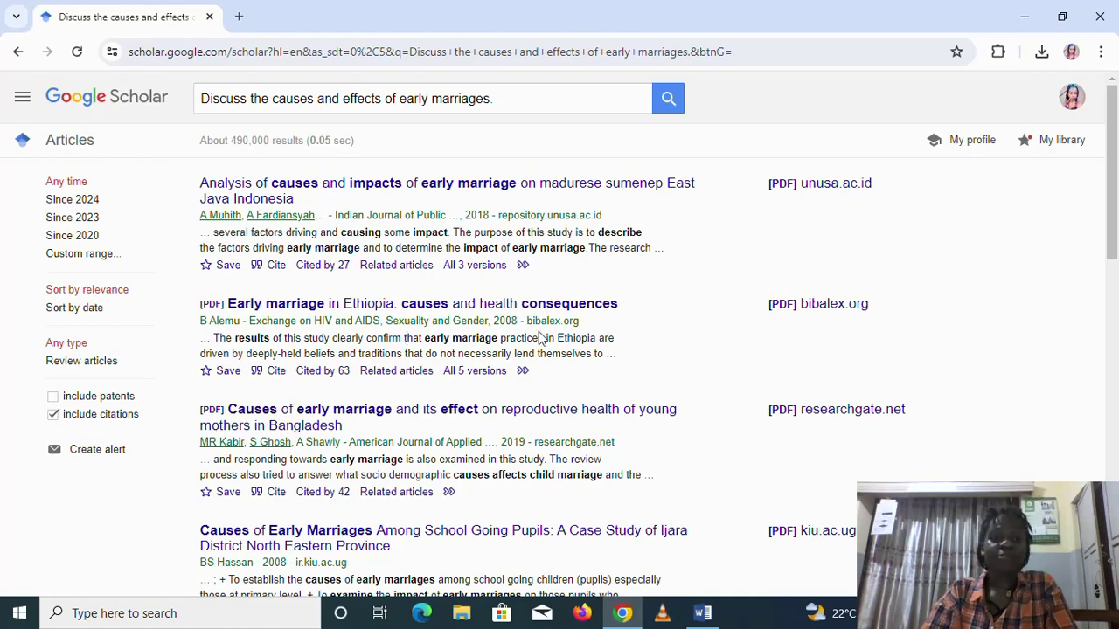
# - Replace the Scholar query with "What are the effects of early marriages?" copied from Word, run it and look through the listed articles
pyautogui.click(702, 612)
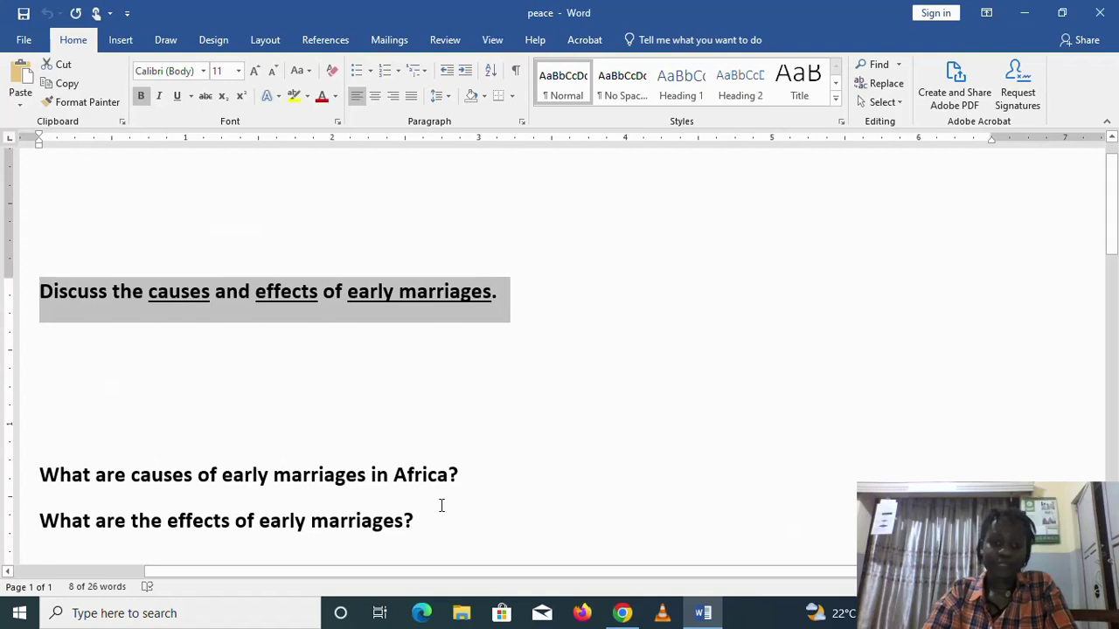
pyautogui.moveTo(429, 517); pyautogui.dragTo(30, 514)
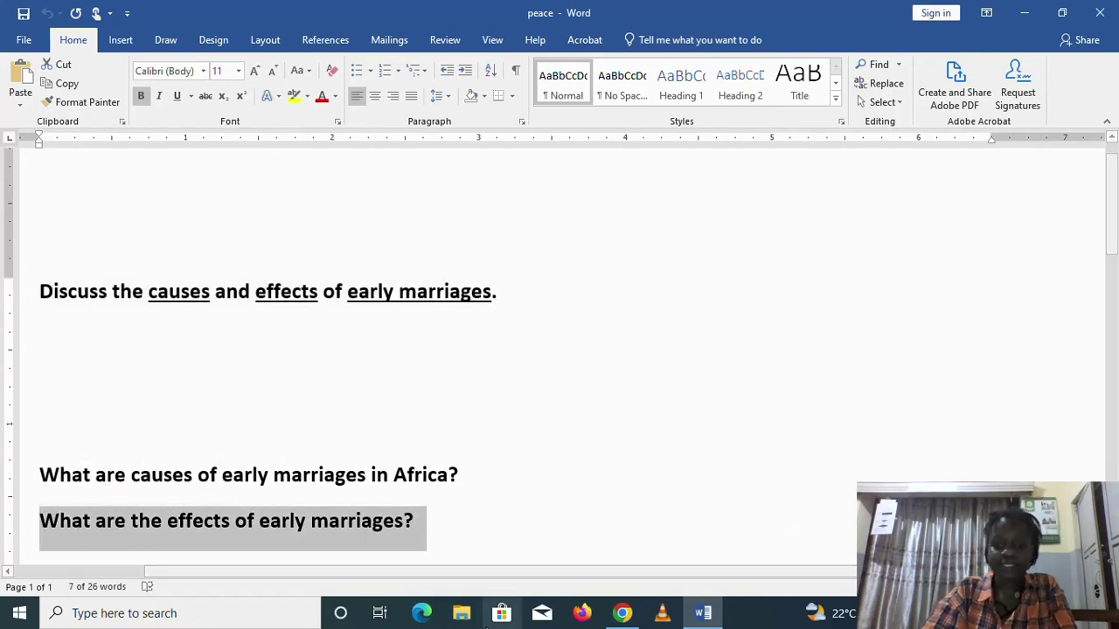
pyautogui.click(624, 613)
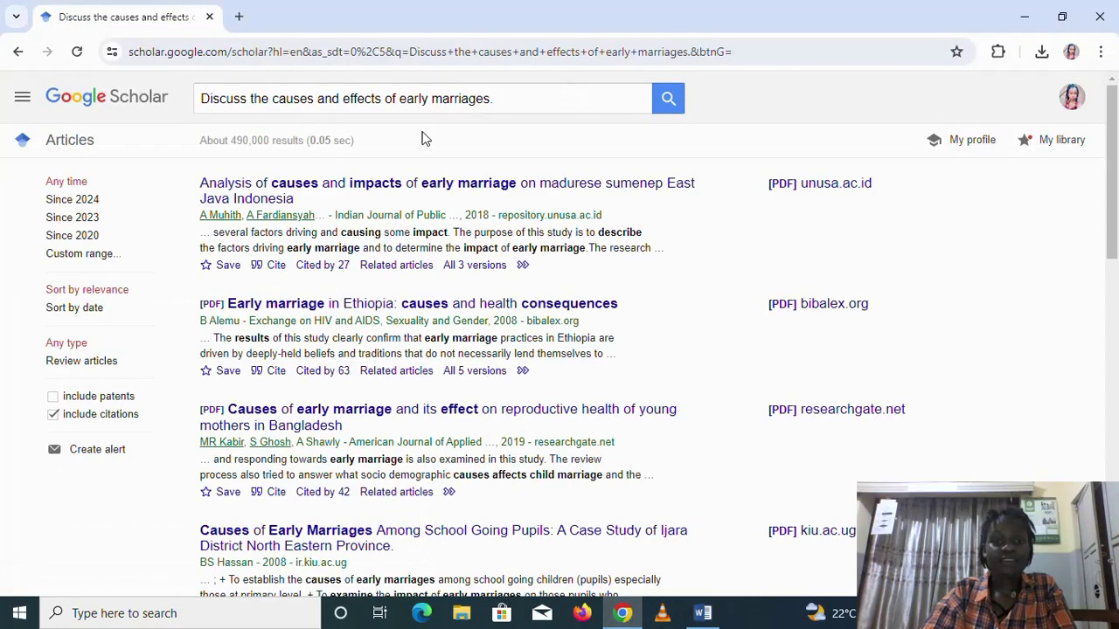
pyautogui.moveTo(502, 110); pyautogui.dragTo(197, 88)
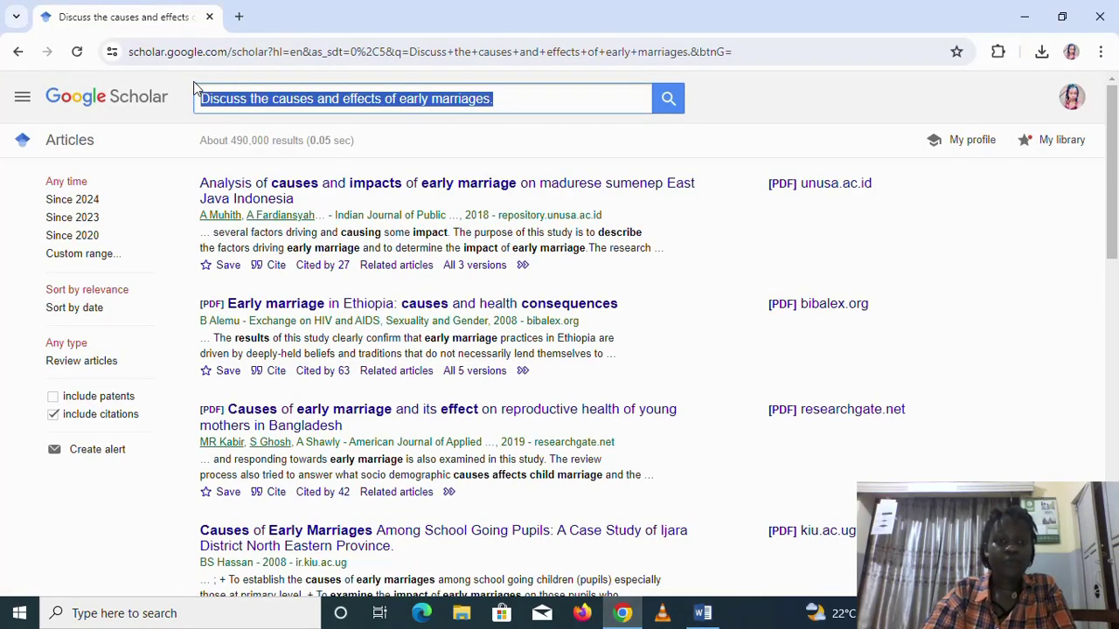
pyautogui.hotkey('ctrl', 'v')
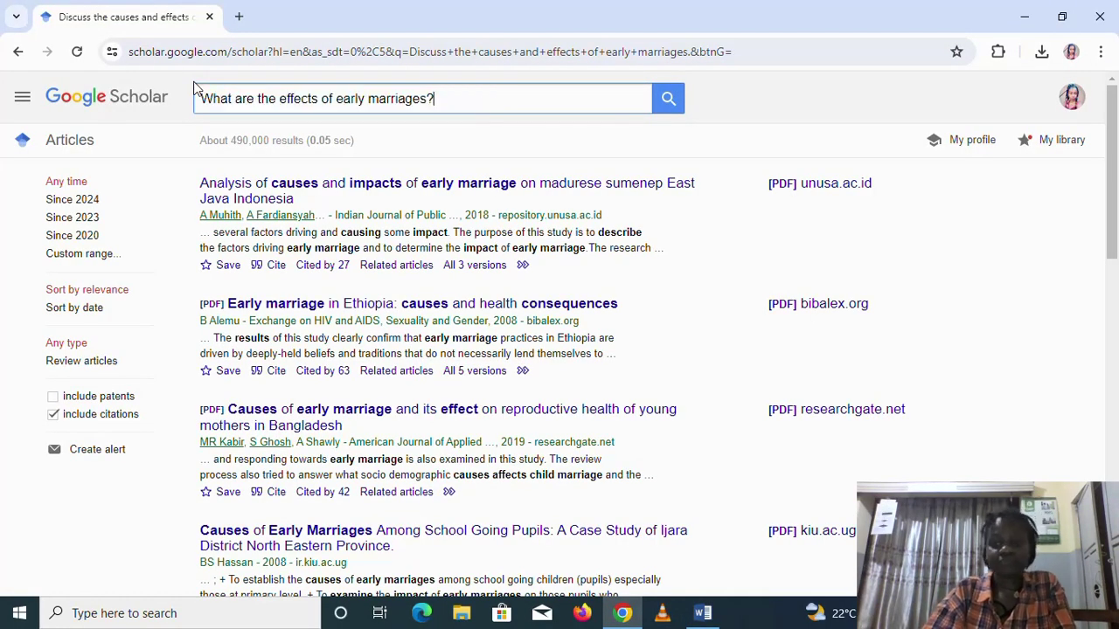
pyautogui.press('Return')
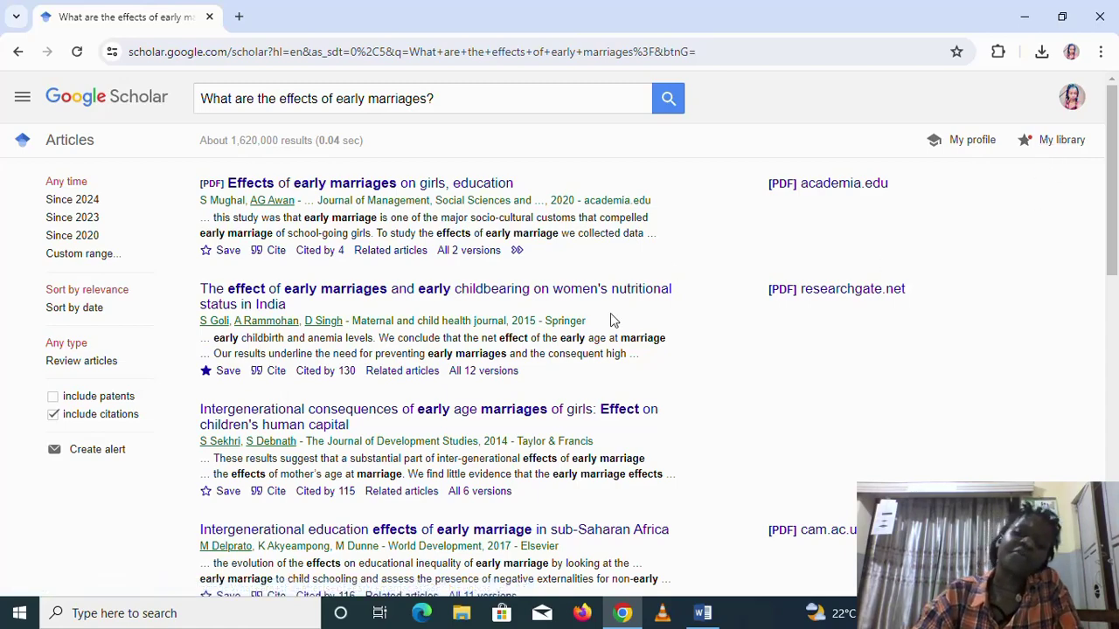
pyautogui.scroll(-3, 612, 319)
pyautogui.scroll(-4, 612, 320)
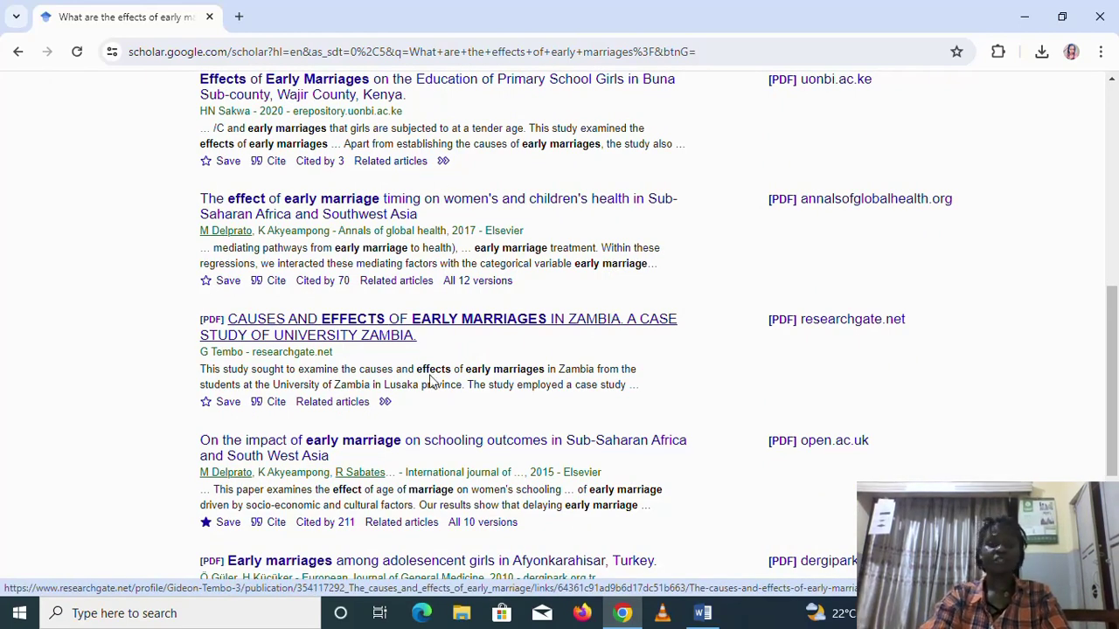
pyautogui.scroll(3, 542, 220)
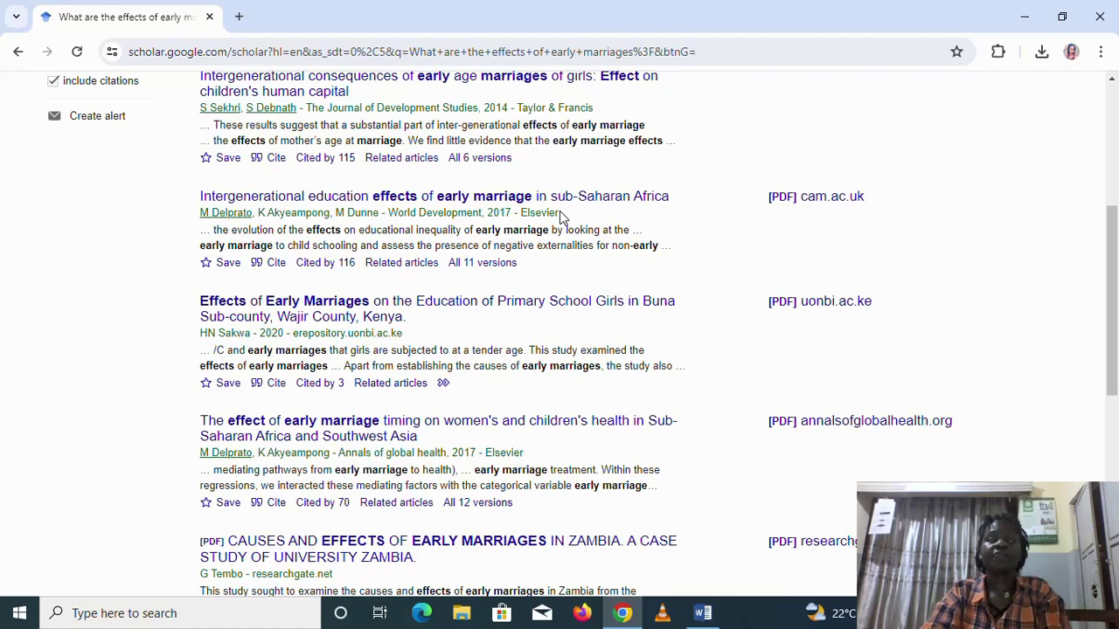
pyautogui.scroll(5, 560, 218)
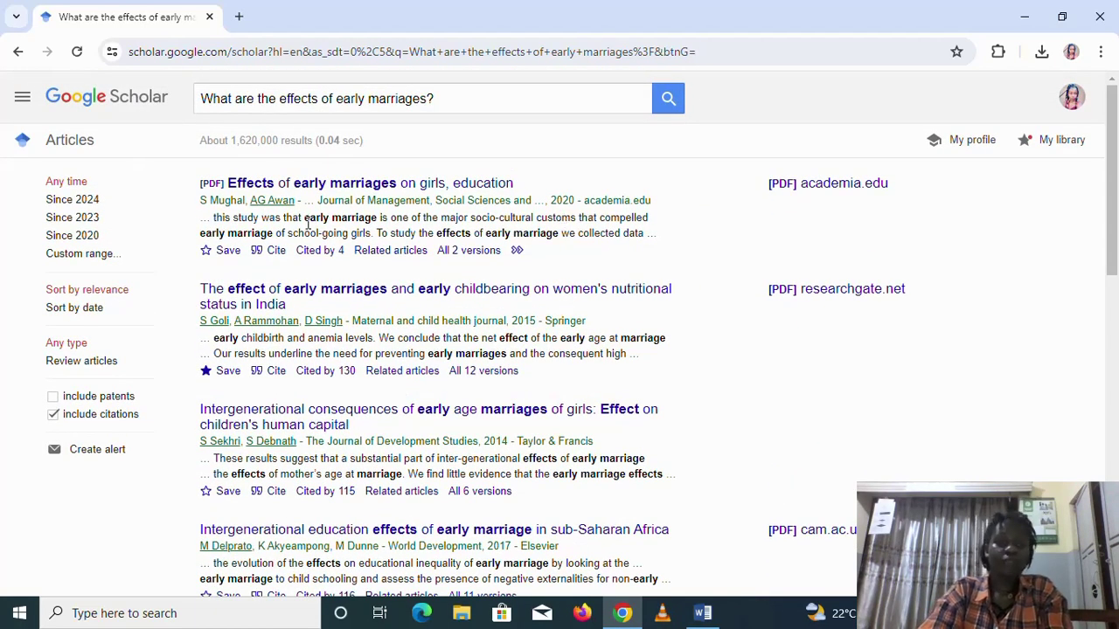
# - Save the article "Effects of early marriages on girls, education" to My library without adding a label
pyautogui.scroll(-5, 210, 279)
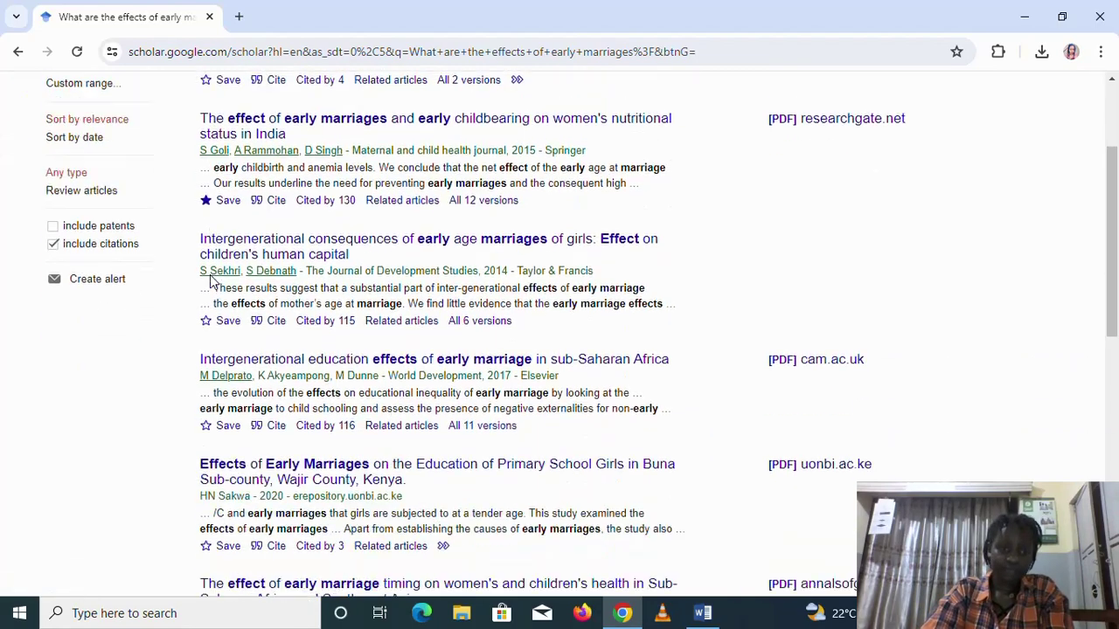
pyautogui.scroll(2, 209, 280)
pyautogui.scroll(3, 210, 282)
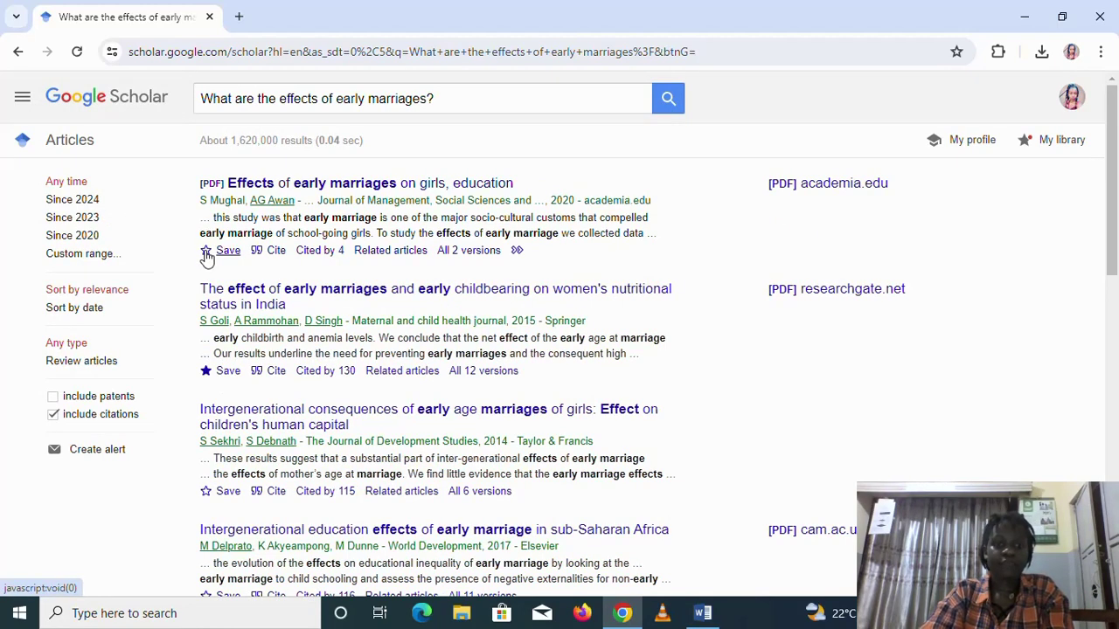
pyautogui.click(209, 251)
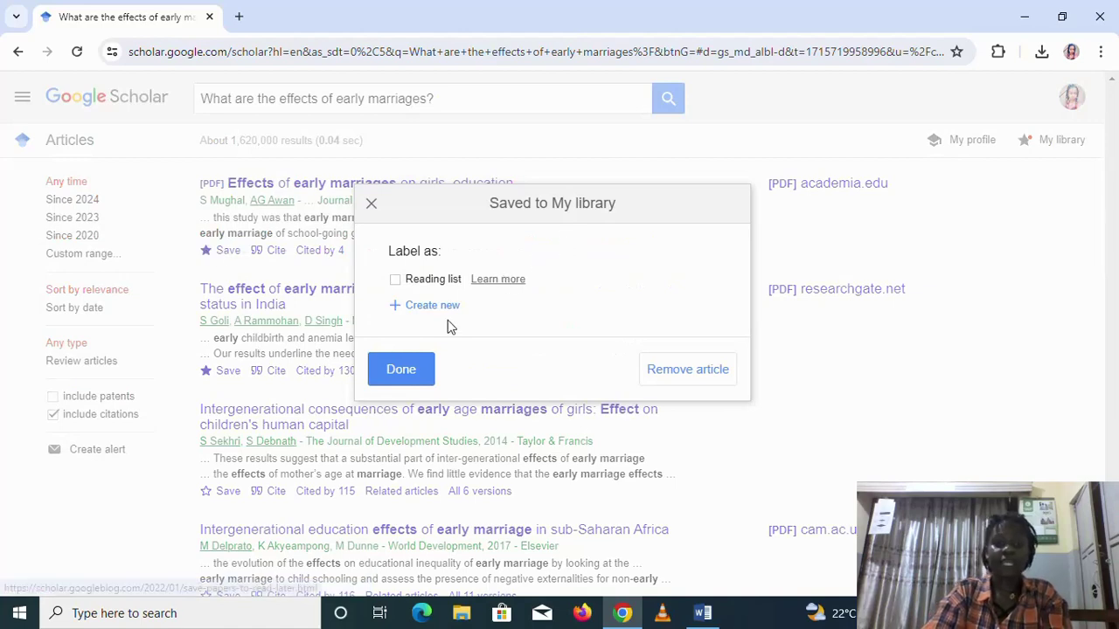
pyautogui.click(400, 369)
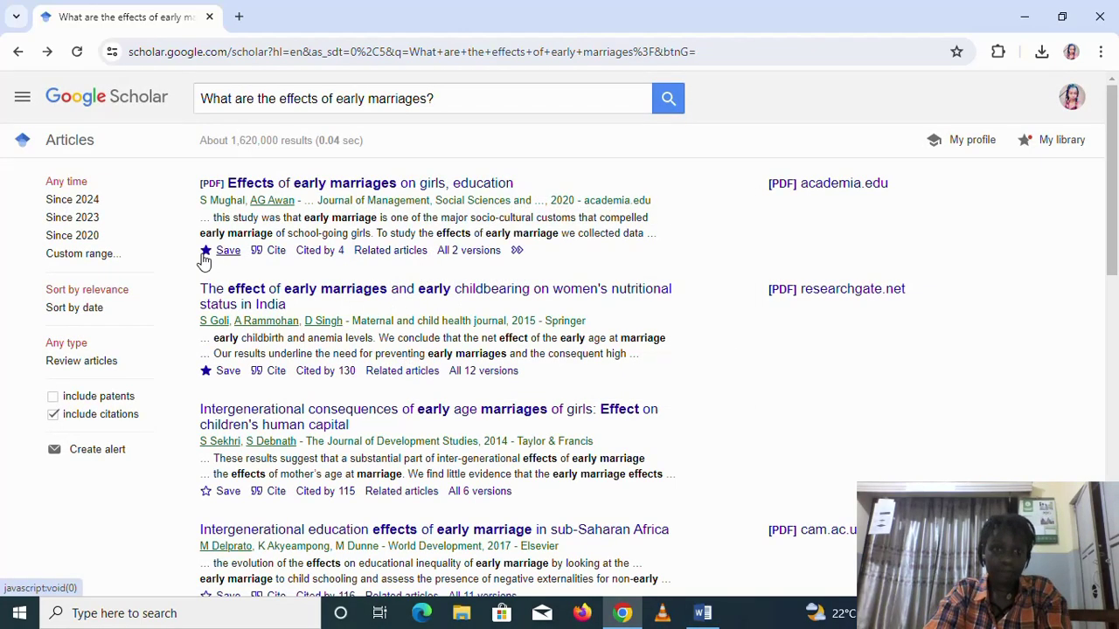
# - Save the article "Intergenerational education effects of early marriage in sub-Saharan Africa" to My library without a label
pyautogui.scroll(-4, 204, 385)
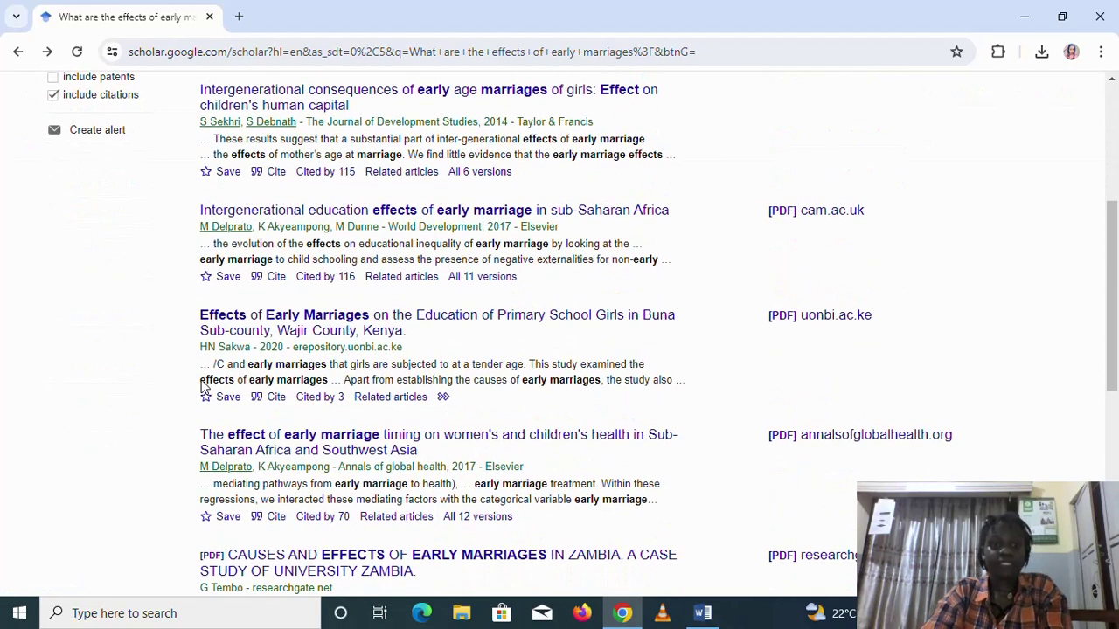
pyautogui.click(206, 278)
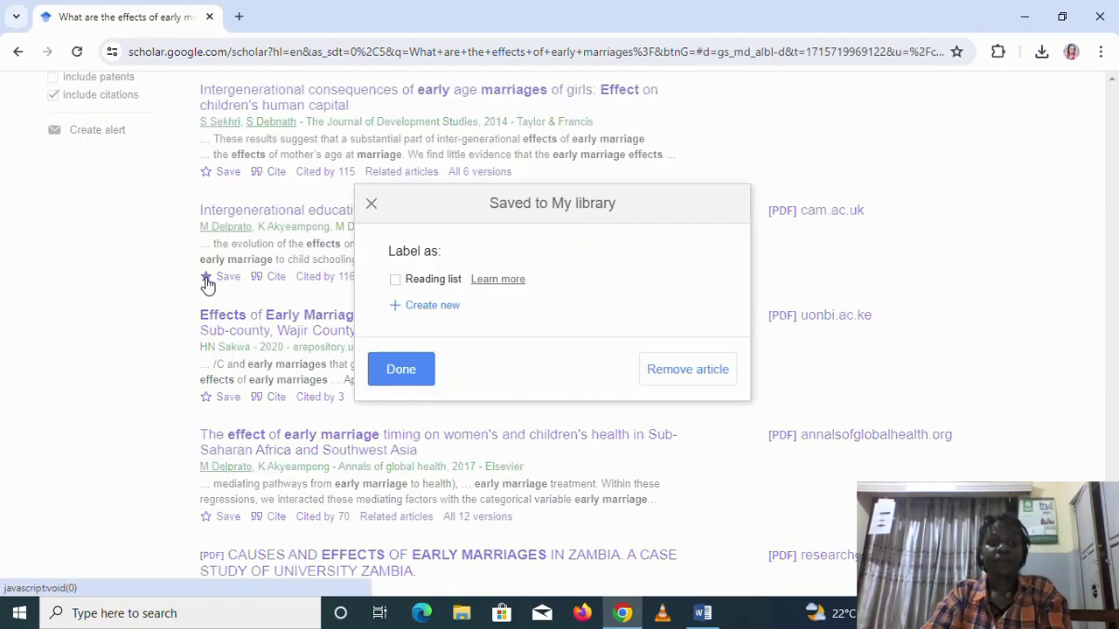
pyautogui.click(402, 381)
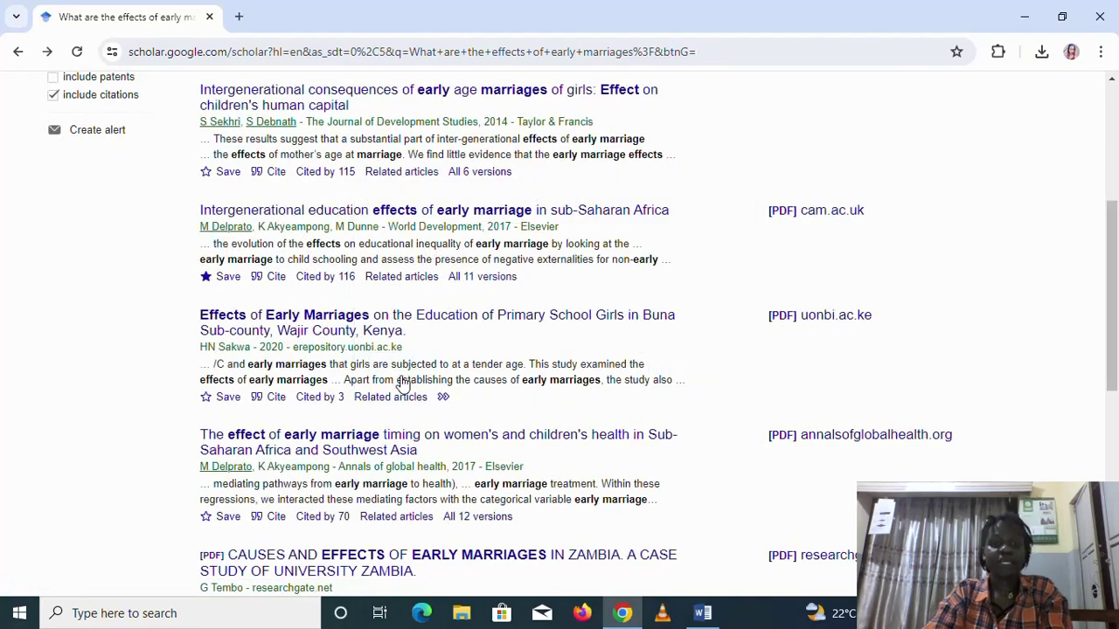
# - Open My library, look through the saved articles and return to the search results
pyautogui.scroll(4, 250, 295)
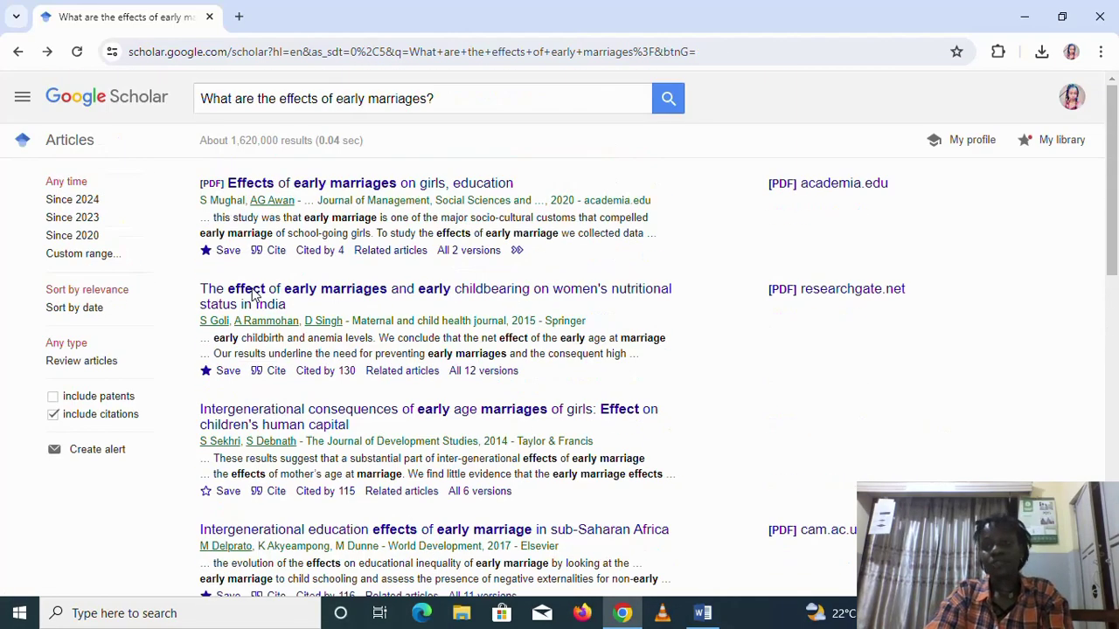
pyautogui.click(1072, 118)
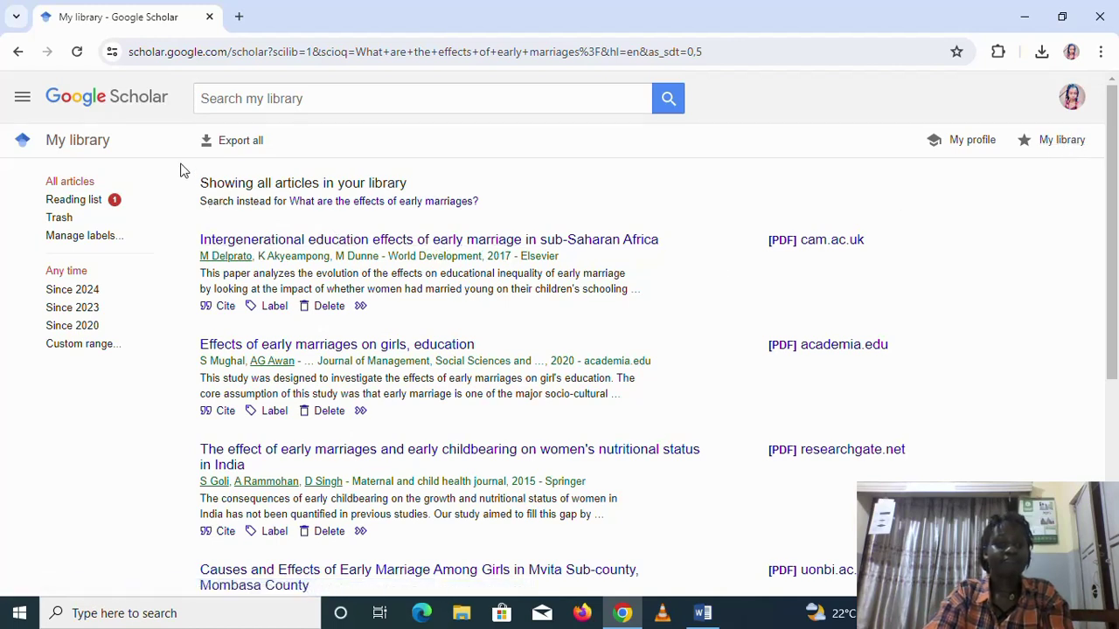
pyautogui.scroll(-4, 335, 244)
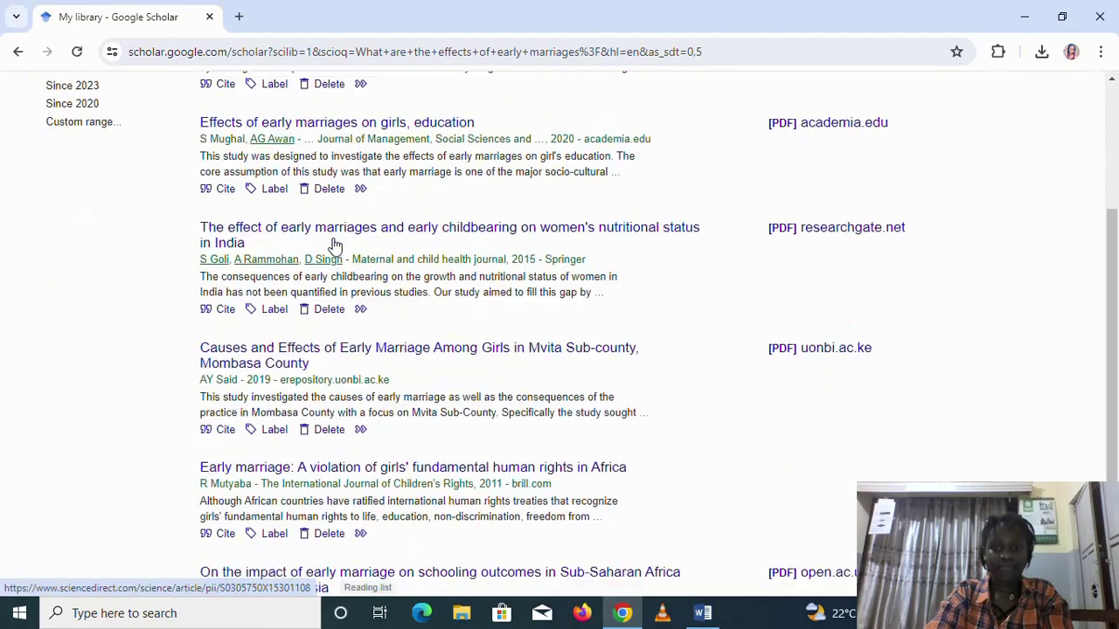
pyautogui.scroll(4, 306, 243)
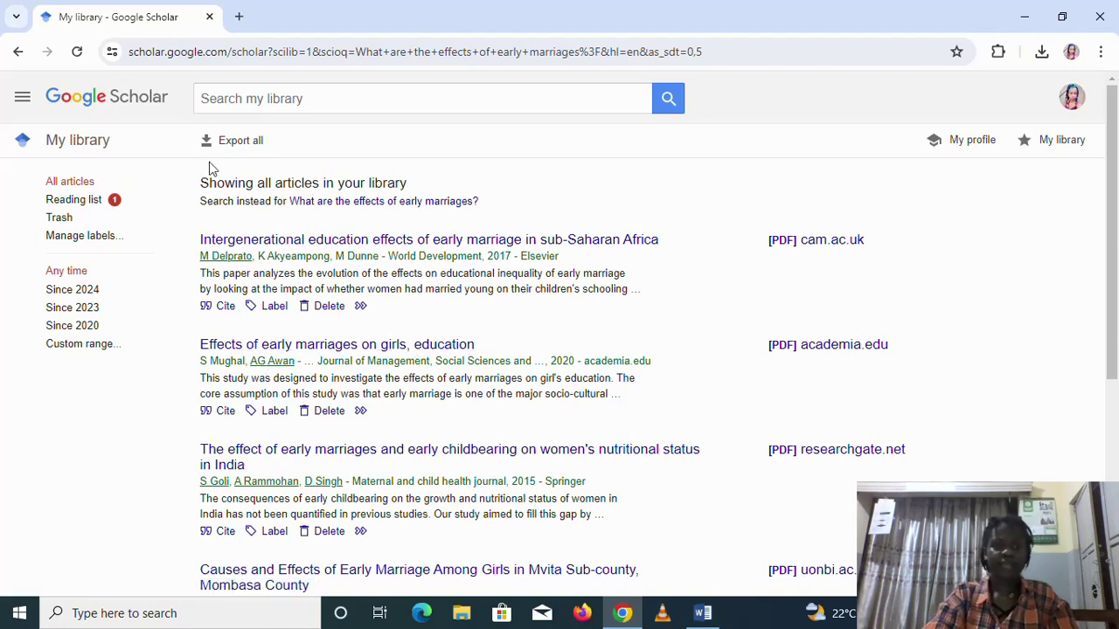
pyautogui.click(18, 53)
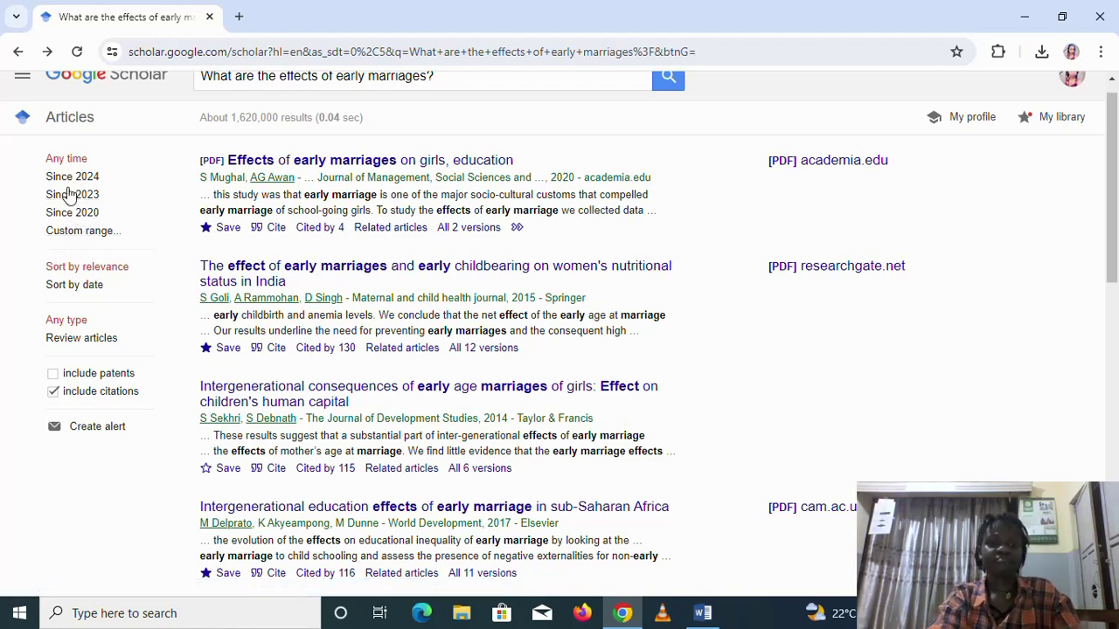
# - Filter the Scholar results to a custom publication range from 1999 to 2023
pyautogui.click(70, 233)
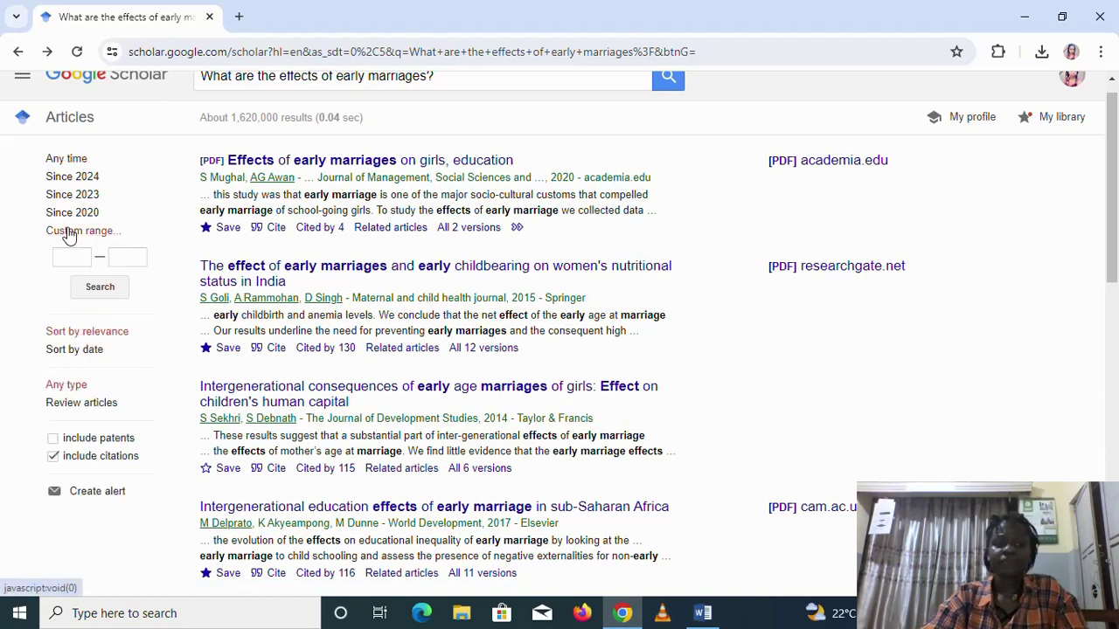
pyautogui.click(79, 259)
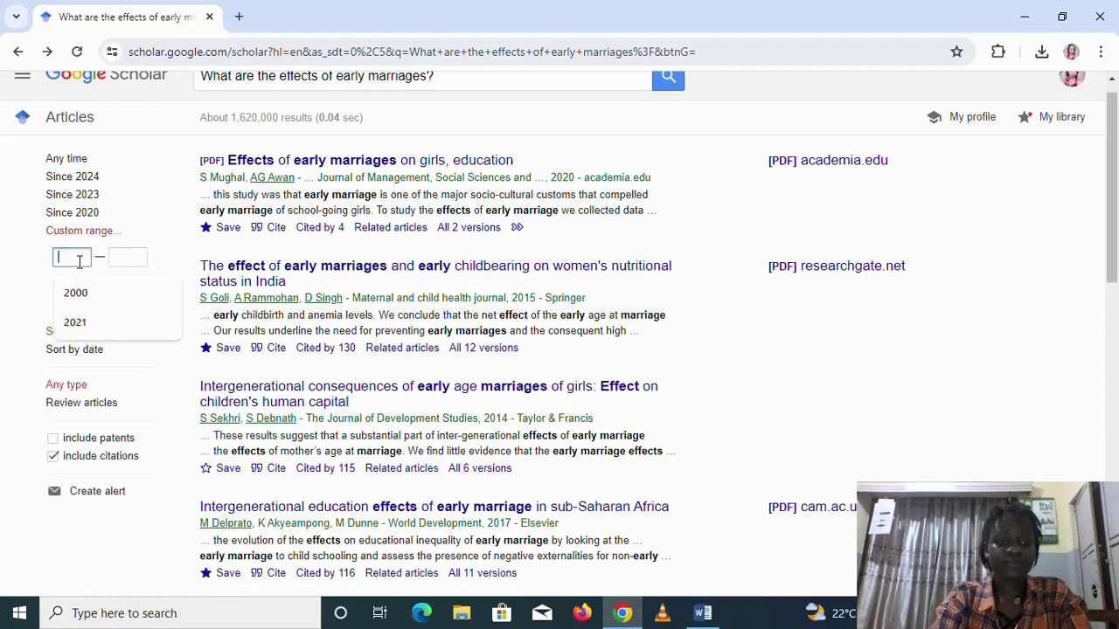
pyautogui.write('1995')
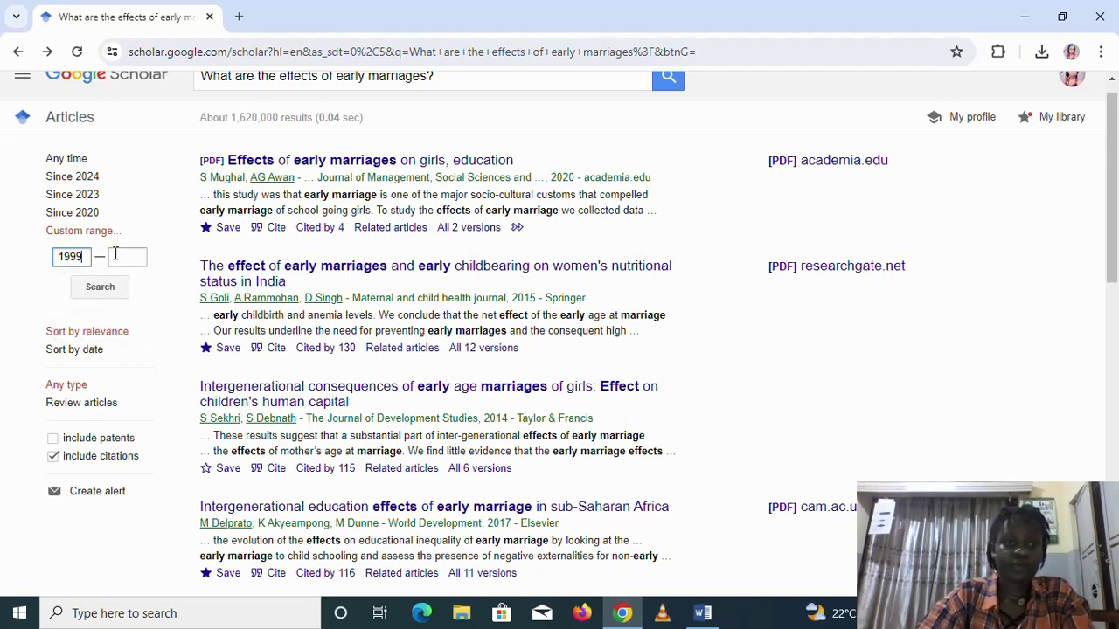
pyautogui.click(114, 256)
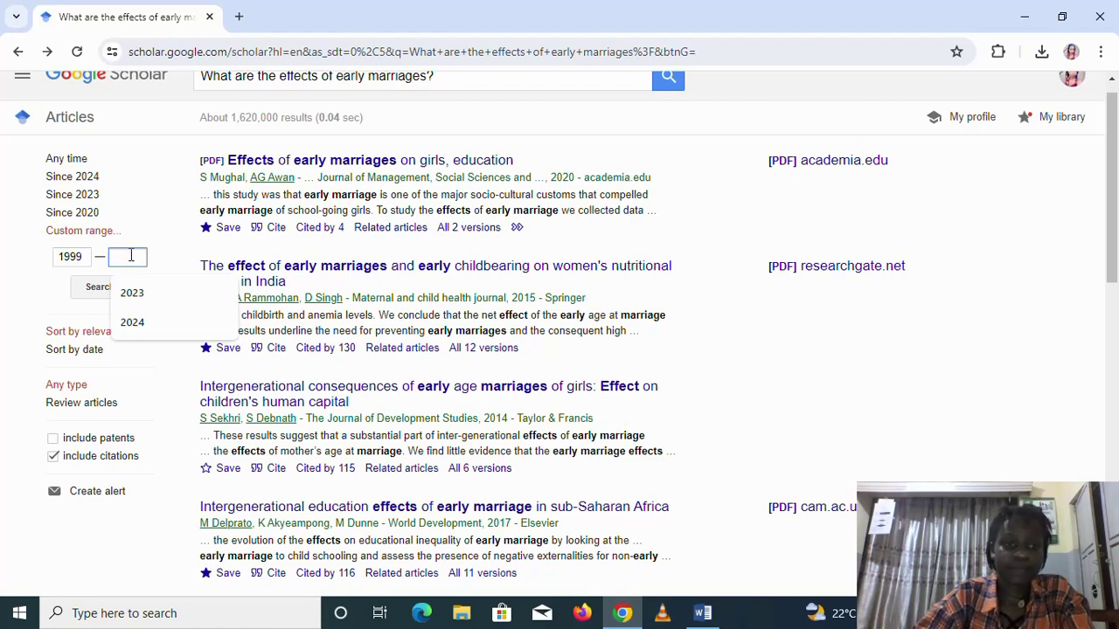
pyautogui.click(128, 299)
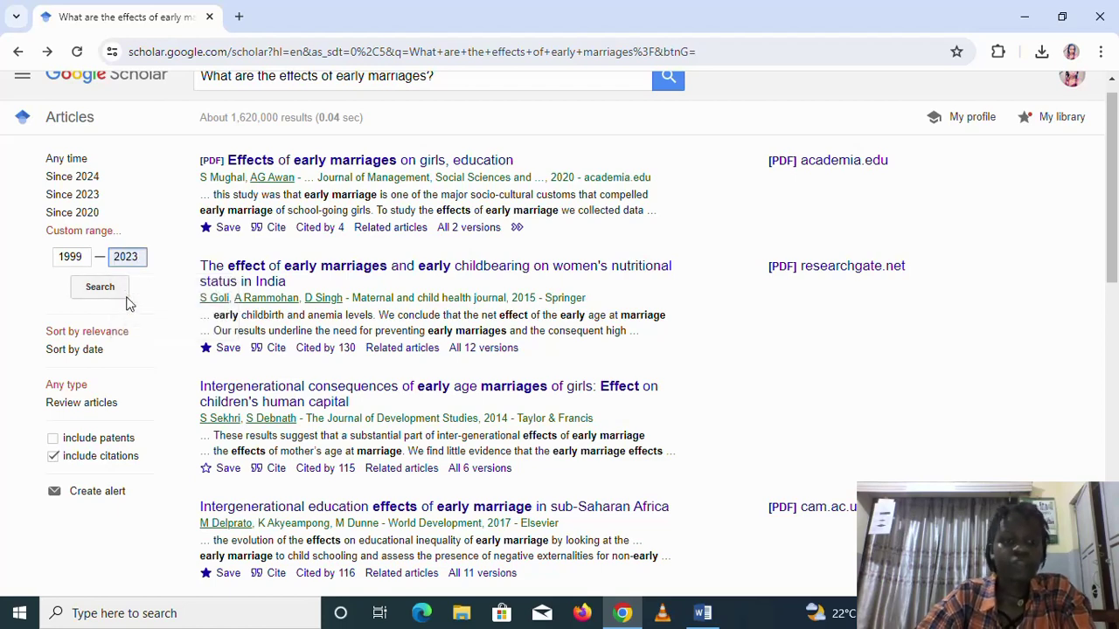
pyautogui.click(126, 296)
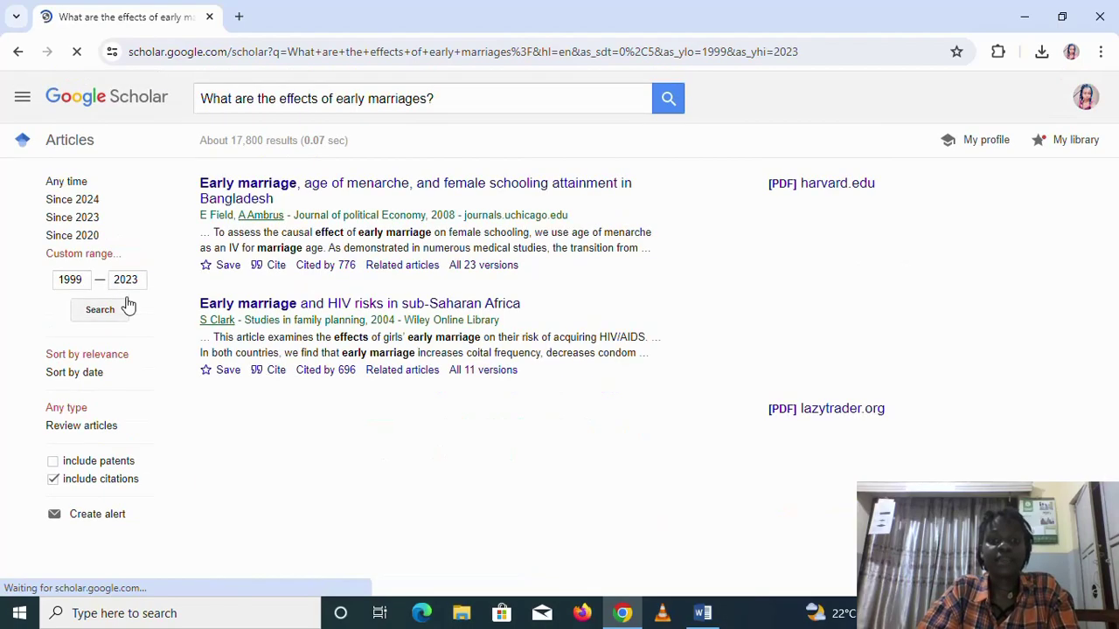
# - Examine the date-filtered articles, comparing their titles, publication years and citation counts
pyautogui.scroll(-4, 367, 382)
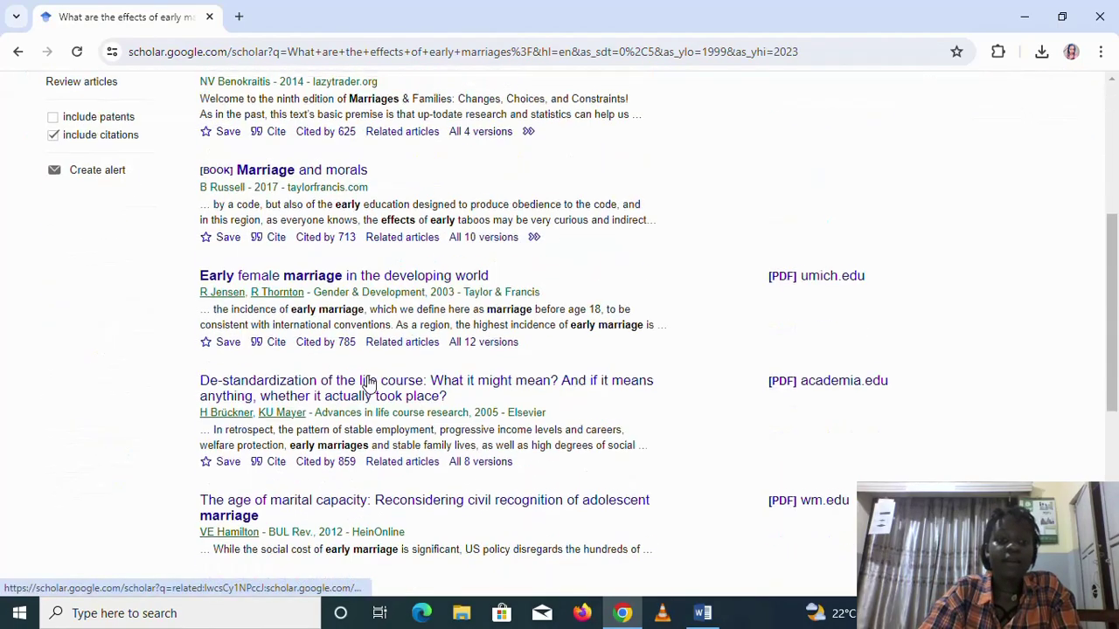
pyautogui.scroll(-3, 367, 382)
pyautogui.scroll(8, 367, 350)
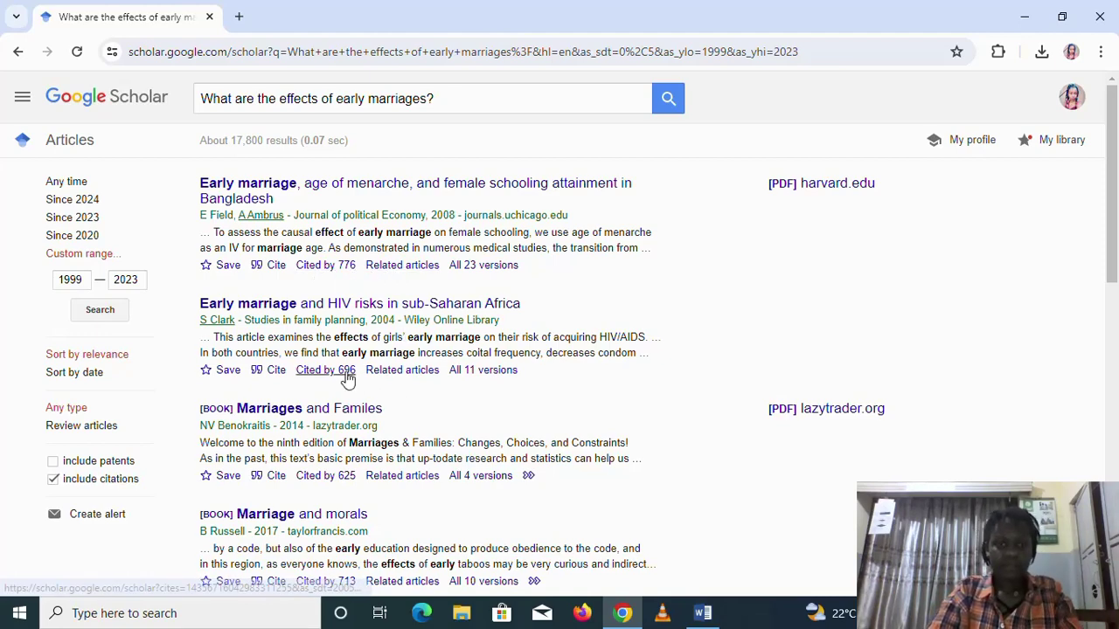
pyautogui.scroll(-1, 347, 378)
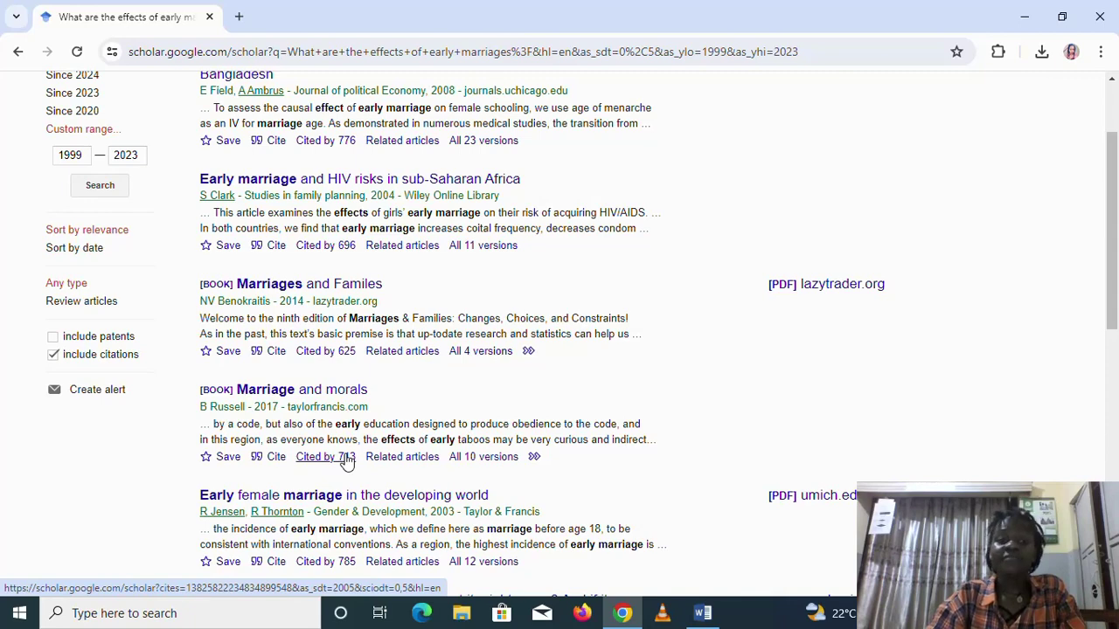
pyautogui.scroll(2, 347, 463)
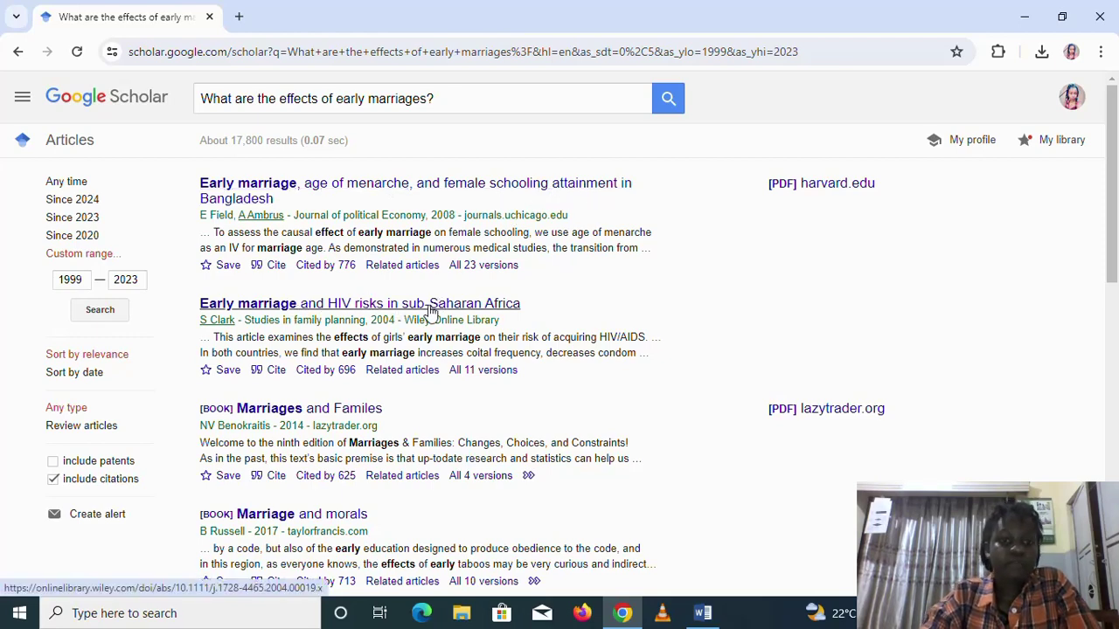
pyautogui.scroll(-3, 295, 441)
pyautogui.scroll(3, 295, 442)
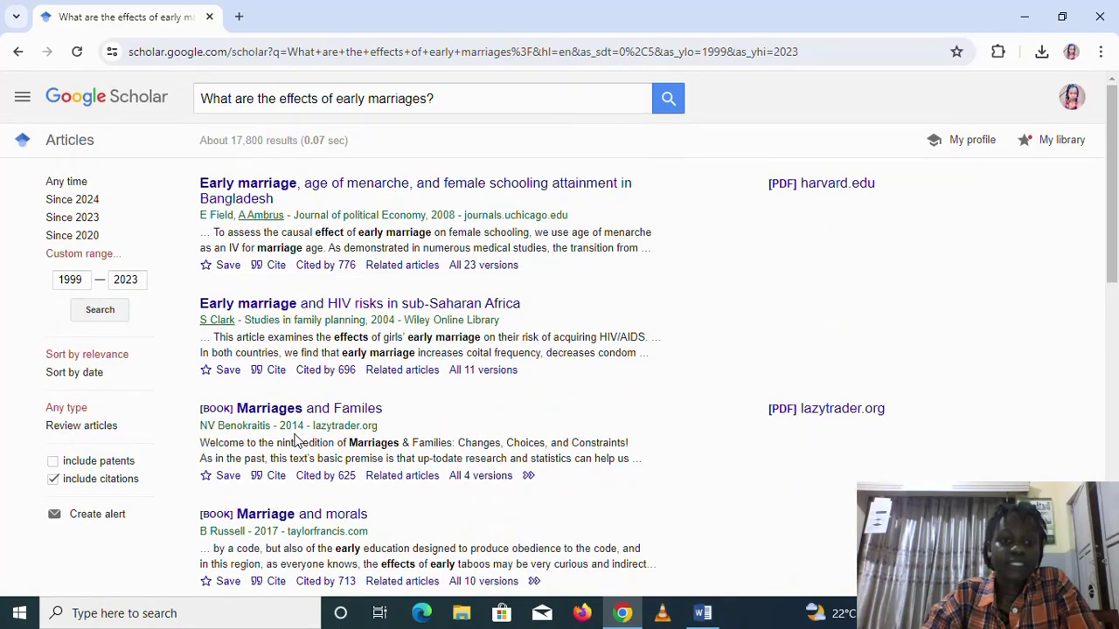
pyautogui.scroll(-4, 295, 441)
pyautogui.scroll(-3, 295, 441)
pyautogui.scroll(2, 294, 441)
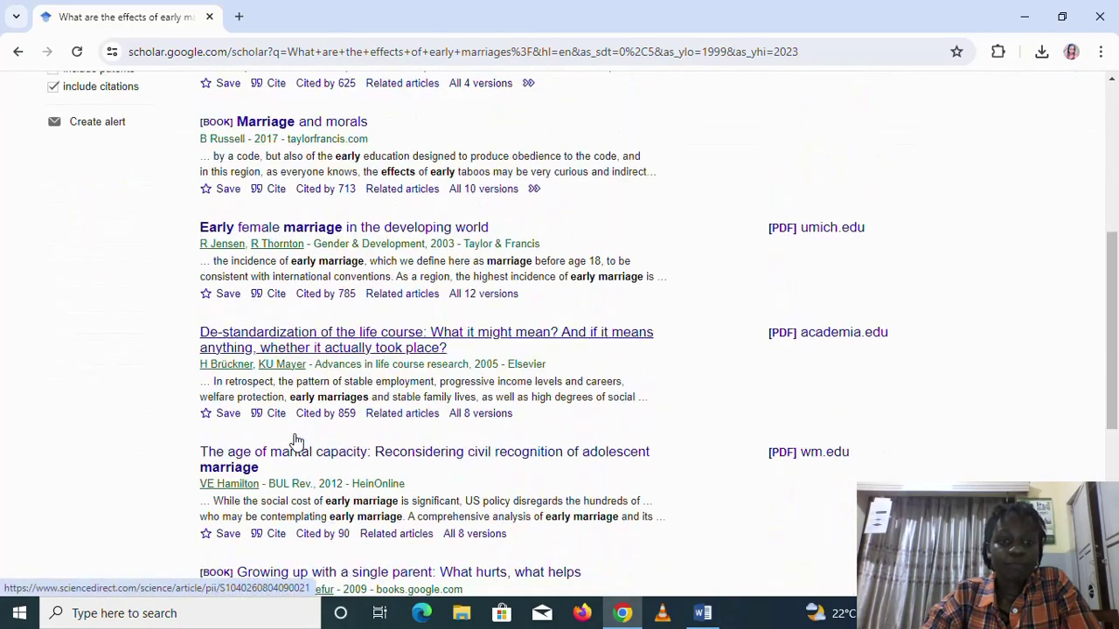
pyautogui.scroll(1, 295, 441)
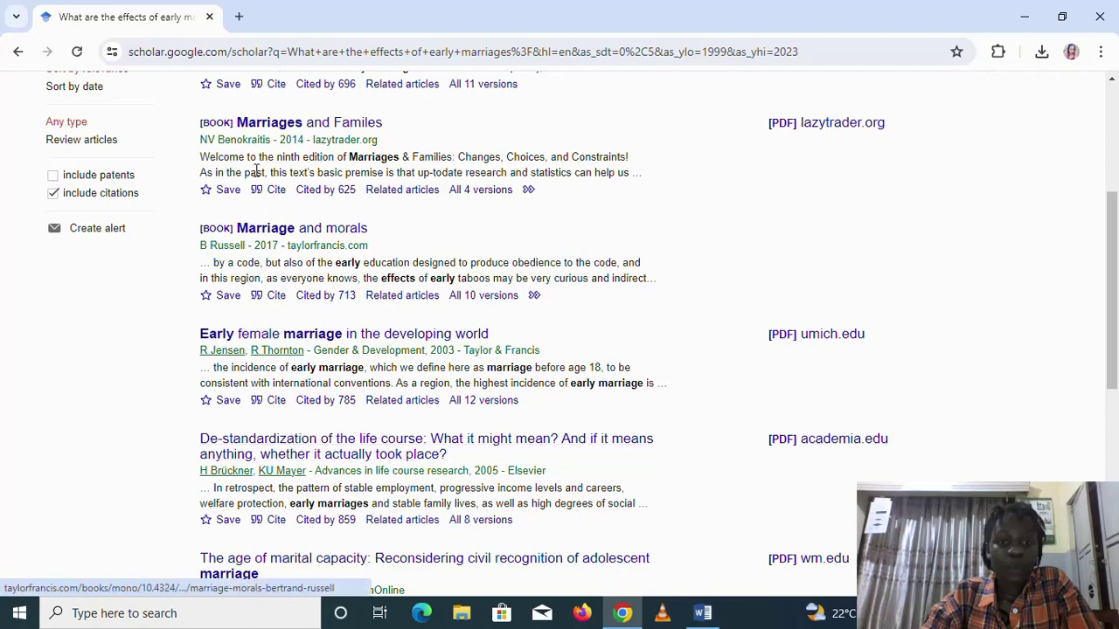
pyautogui.scroll(-1, 280, 247)
pyautogui.scroll(4, 279, 247)
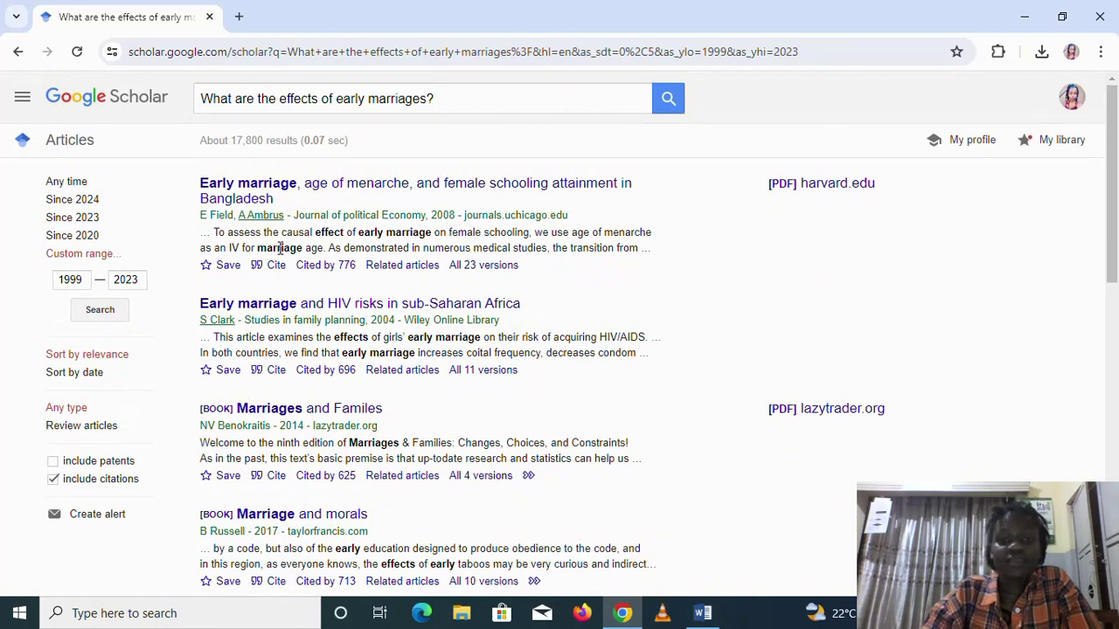
# - Refine the query to "What are the effects of early marriages in Africa?" and run the search
pyautogui.click(429, 99)
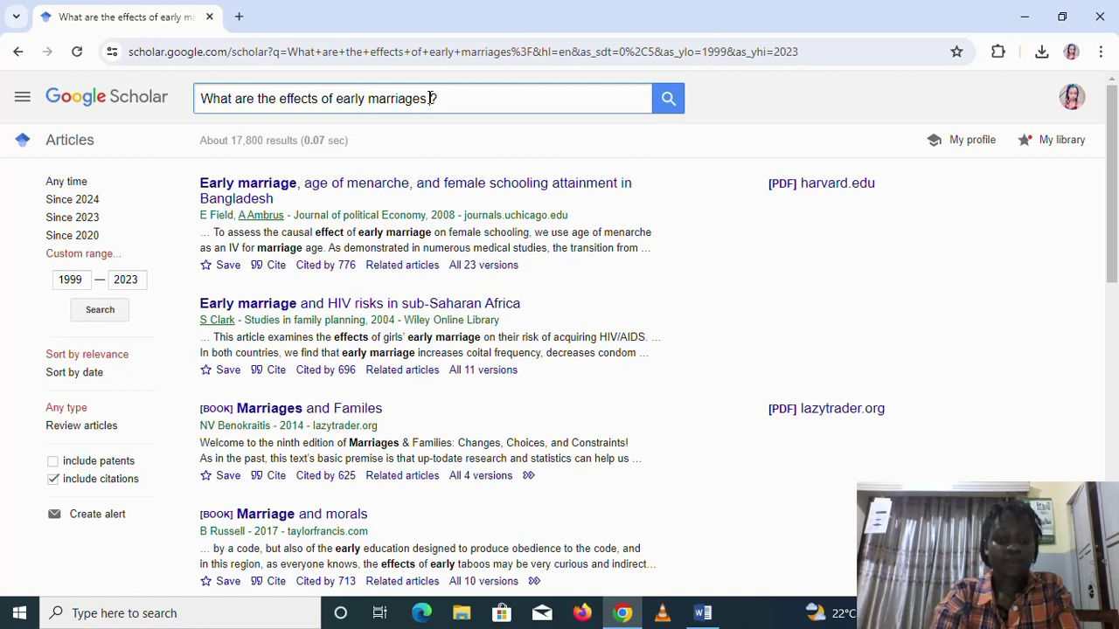
pyautogui.write('in ')
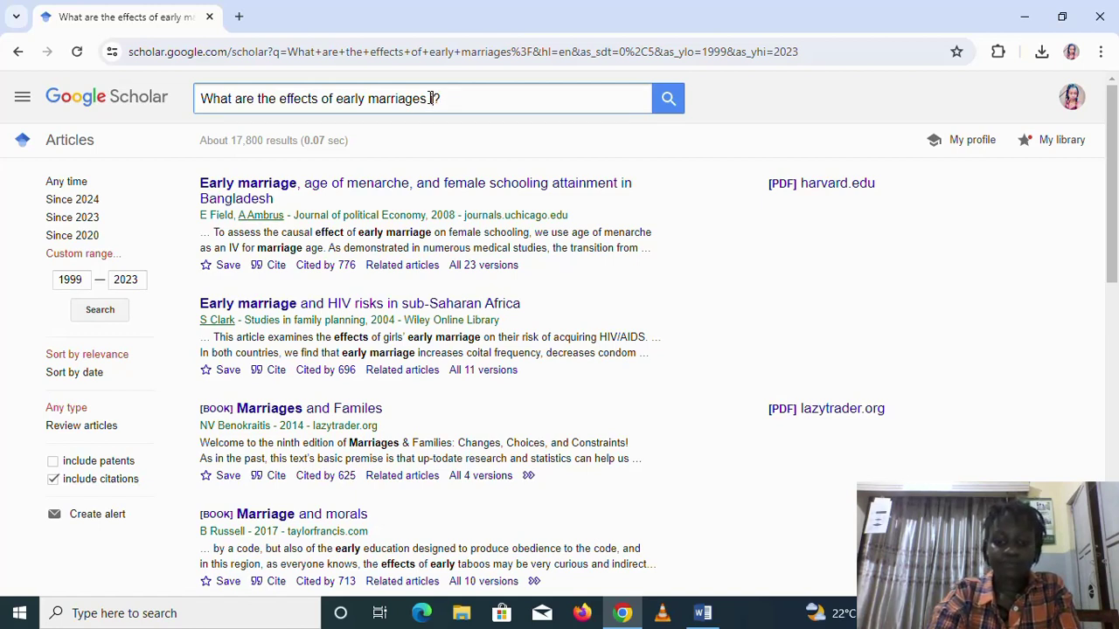
pyautogui.write('Afri')
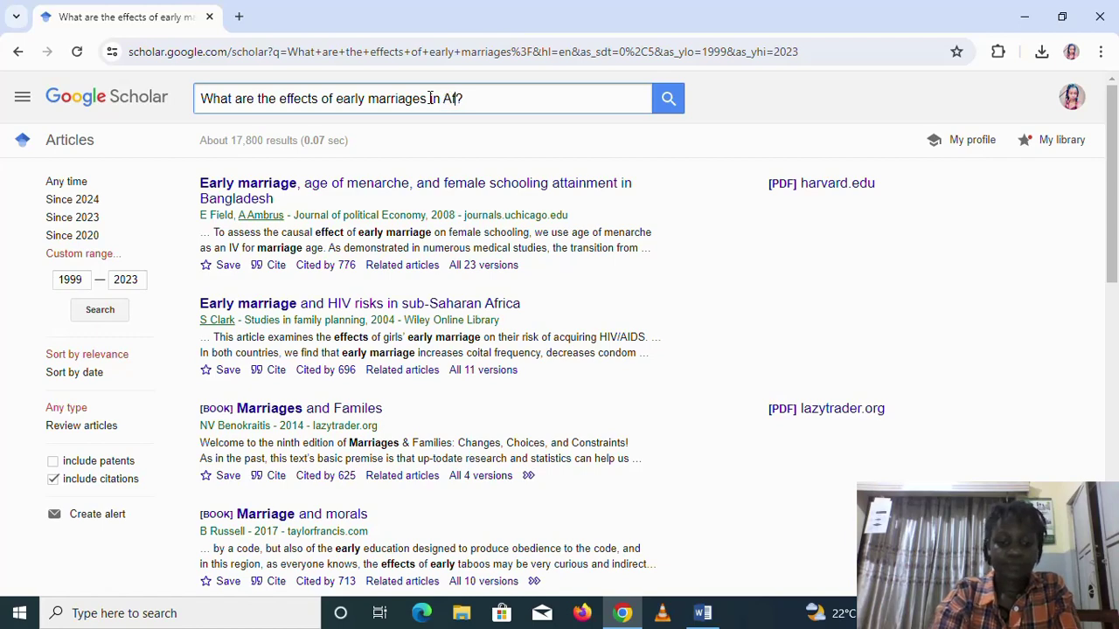
pyautogui.write('ca')
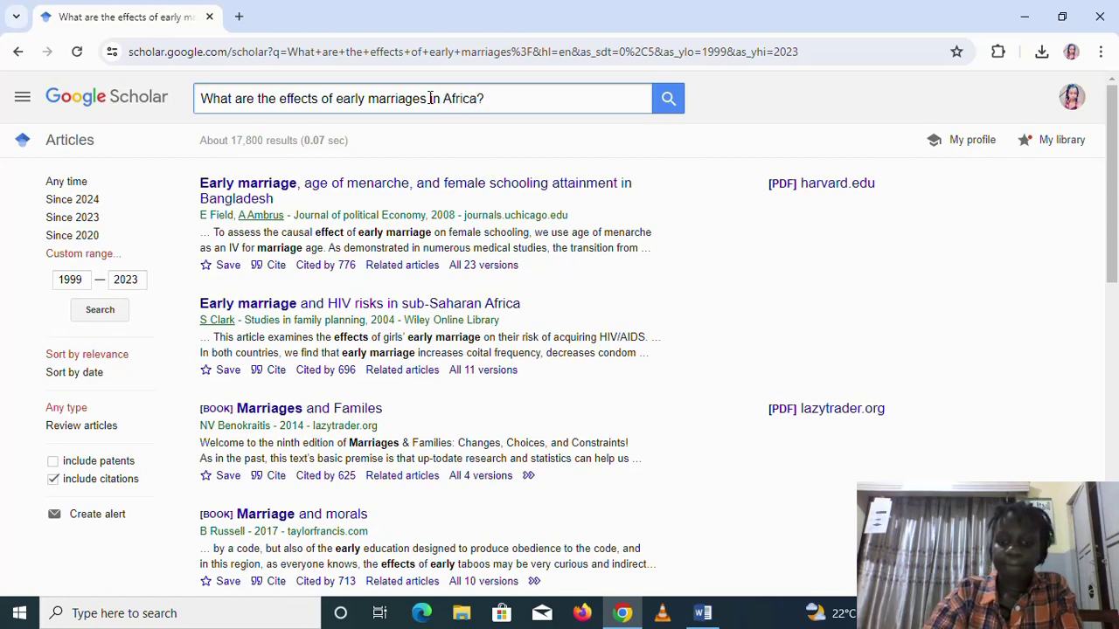
pyautogui.press('Return')
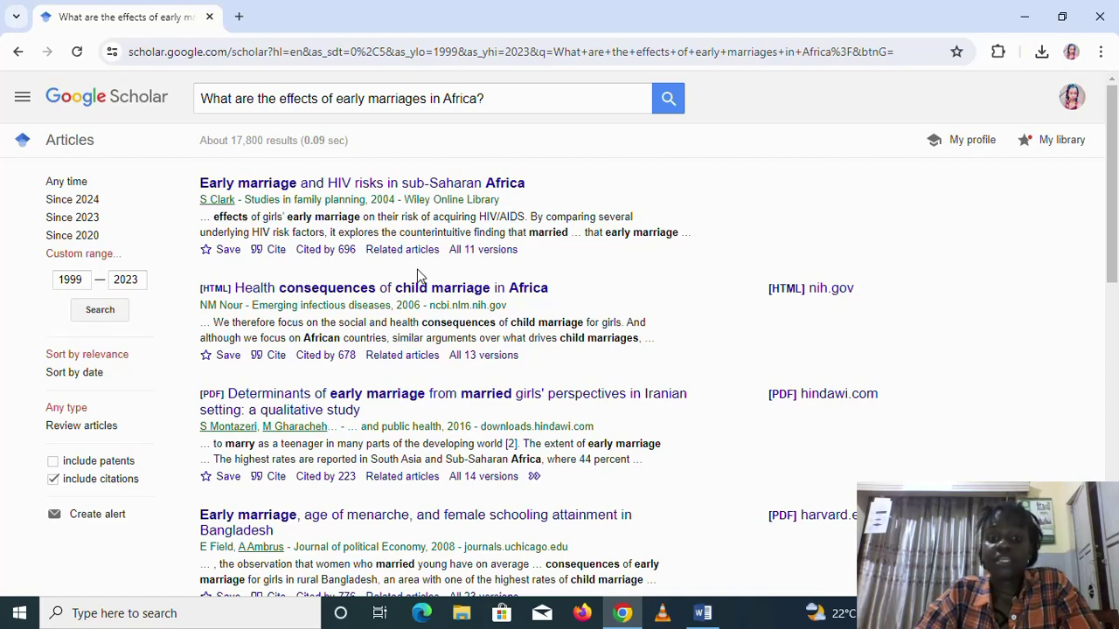
# - Exclude HIV risks by searching "What are the effects of early marriages in Africa -HIV risks?" and look through the results
pyautogui.click(479, 96)
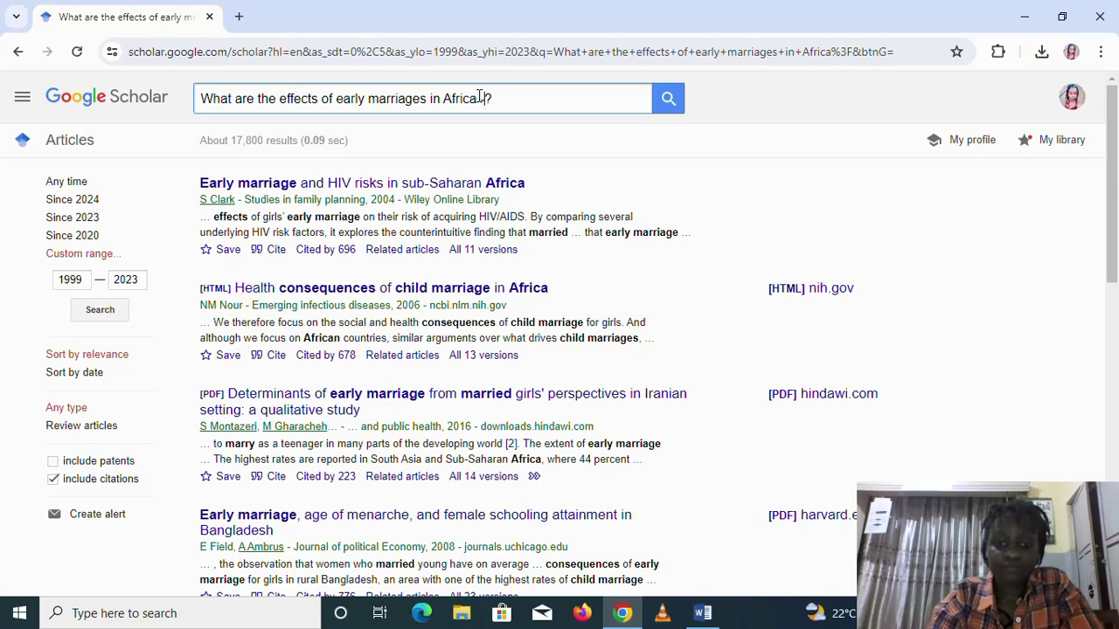
pyautogui.write('H')
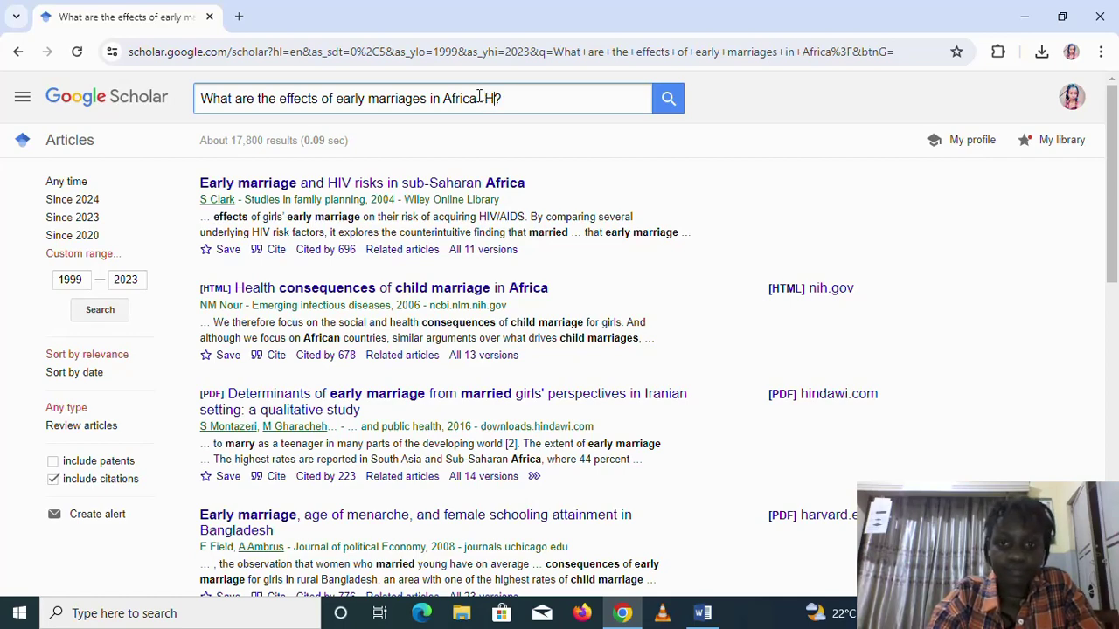
pyautogui.write('IV i')
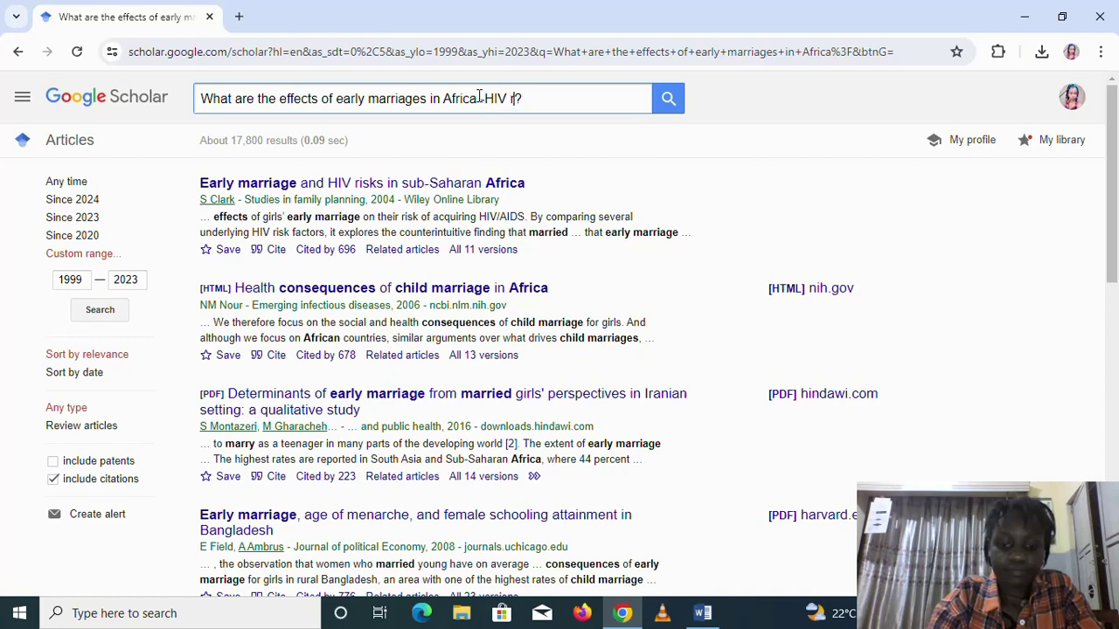
pyautogui.write('isks')
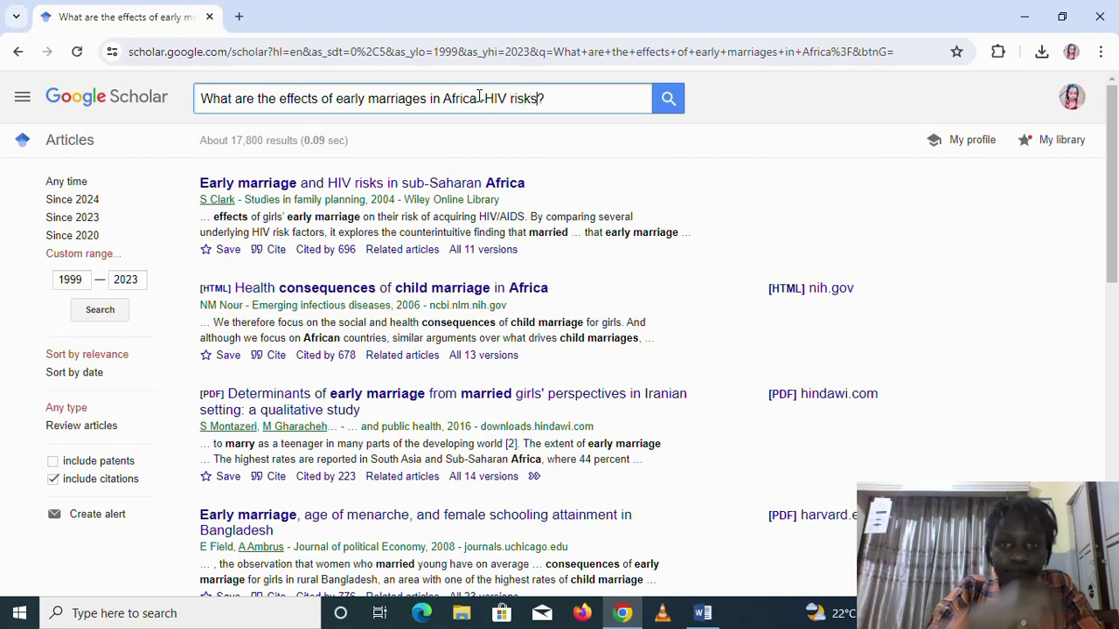
pyautogui.press('Return')
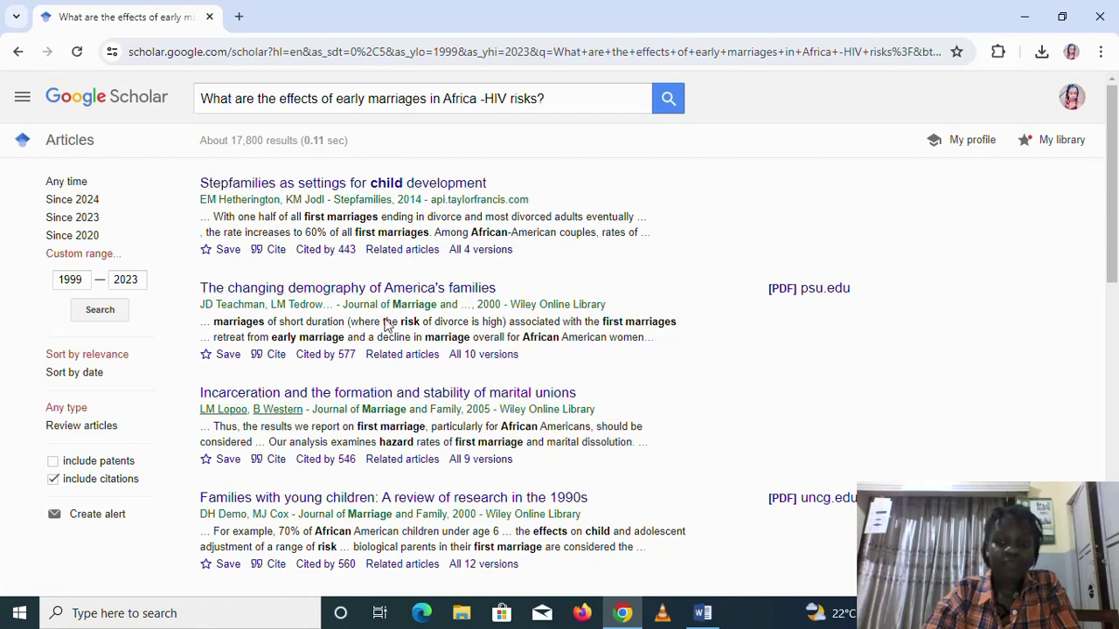
pyautogui.scroll(-5, 387, 325)
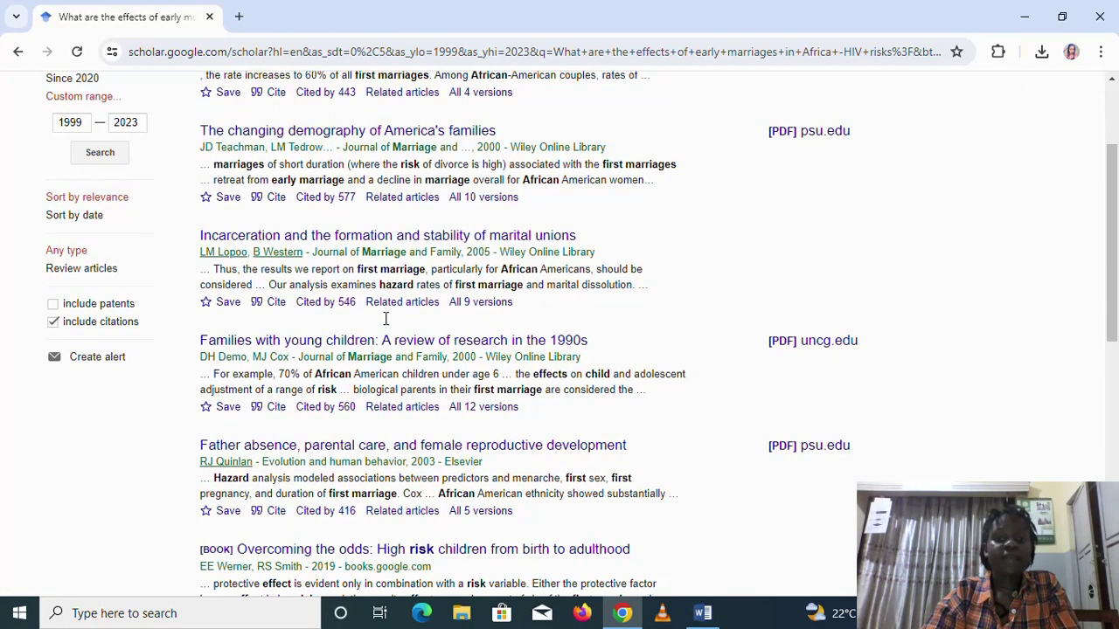
pyautogui.scroll(-1, 386, 320)
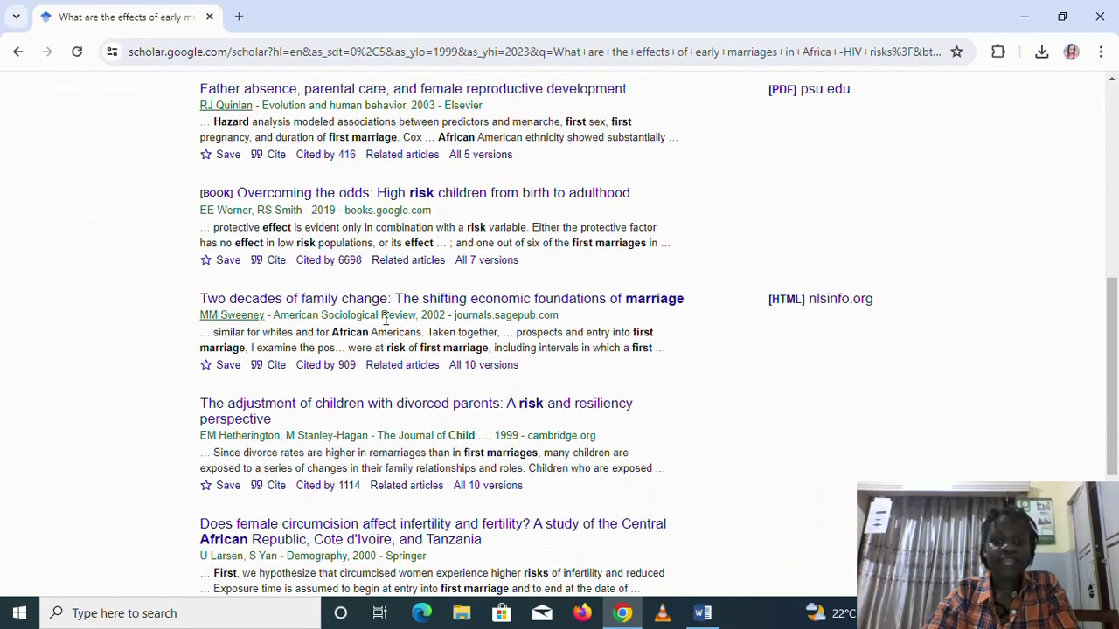
pyautogui.scroll(6, 385, 320)
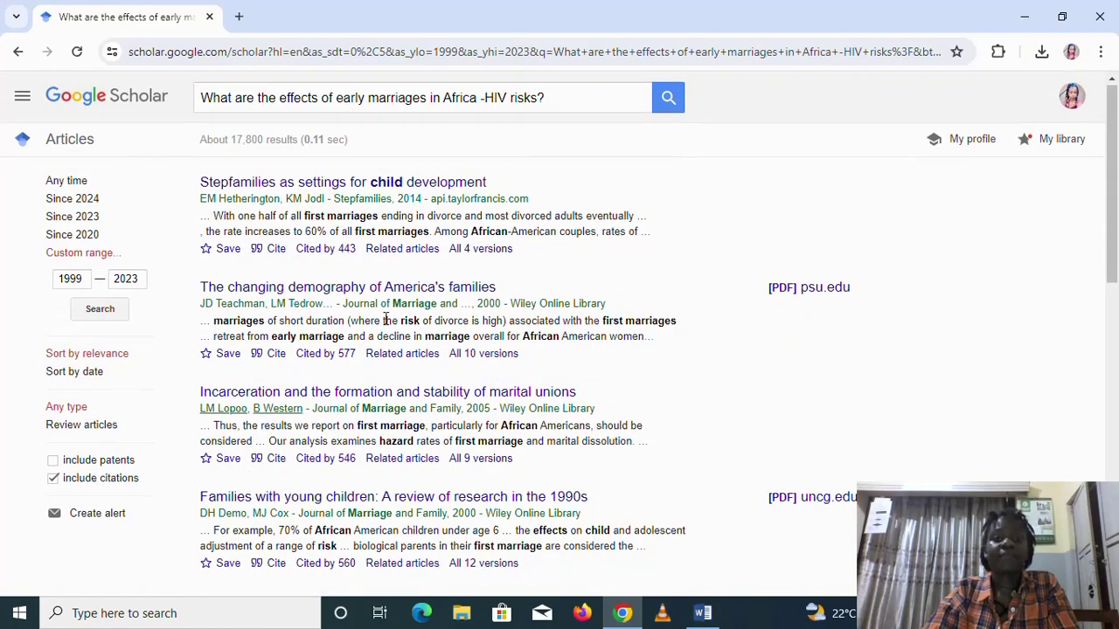
pyautogui.scroll(-6, 385, 320)
pyautogui.scroll(6, 385, 325)
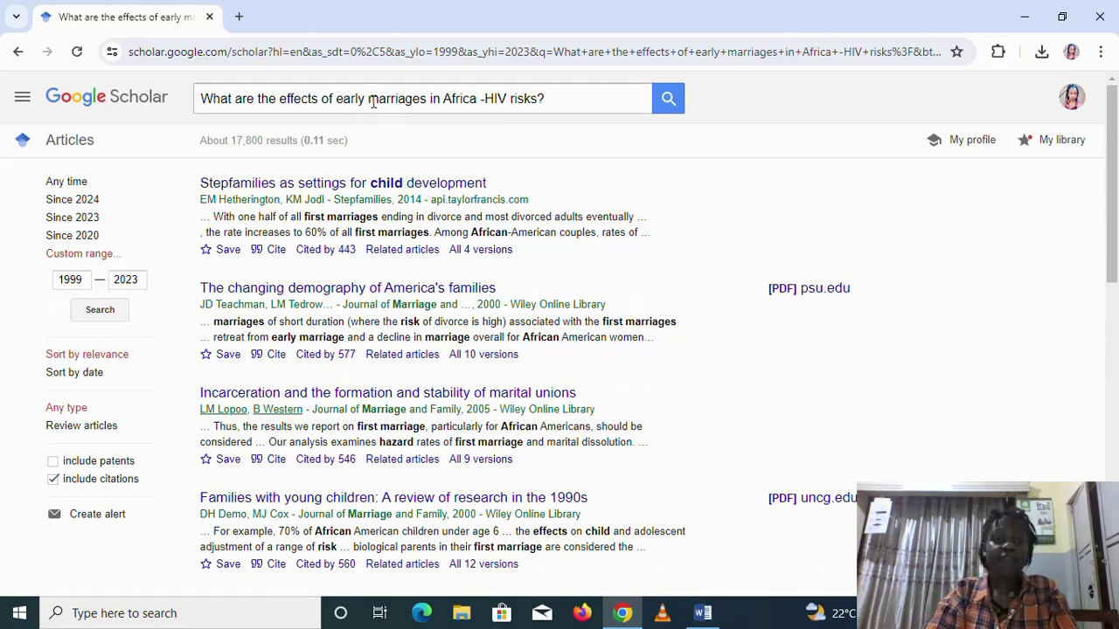
# - Remove the "-HIV risks" exclusion from the search query
pyautogui.click(538, 99)
pyautogui.press('BackSpace')
pyautogui.press('BackSpace')
pyautogui.press('BackSpace')
pyautogui.press('BackSpace')
pyautogui.press('BackSpace')
pyautogui.press('BackSpace')
pyautogui.press('BackSpace')
pyautogui.press('BackSpace')
pyautogui.press('BackSpace')
pyautogui.press('BackSpace')
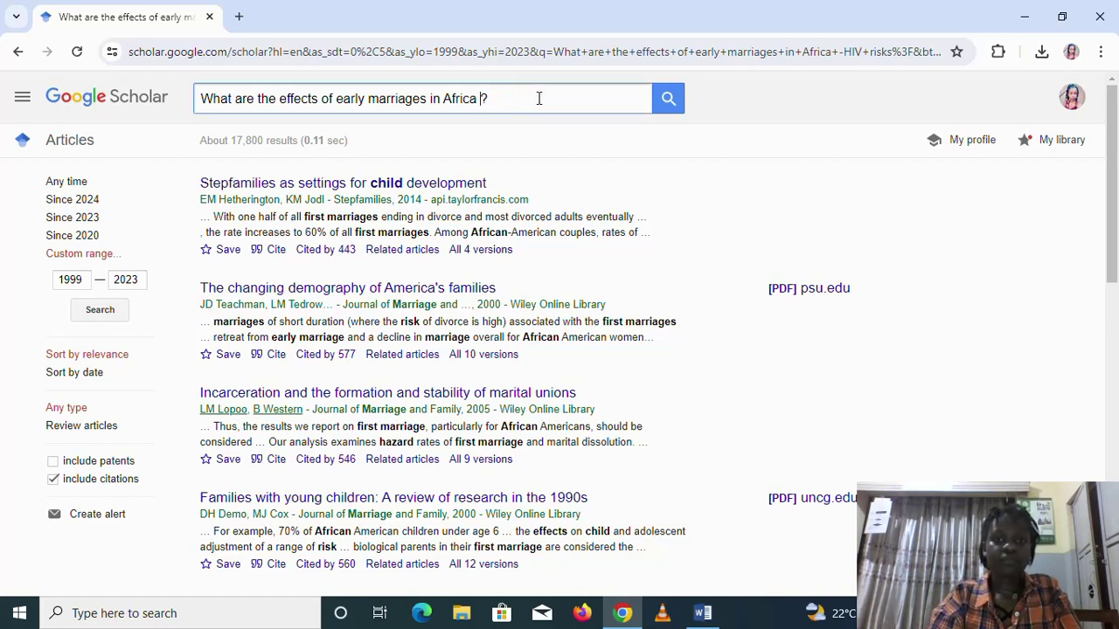
pyautogui.press('BackSpace')
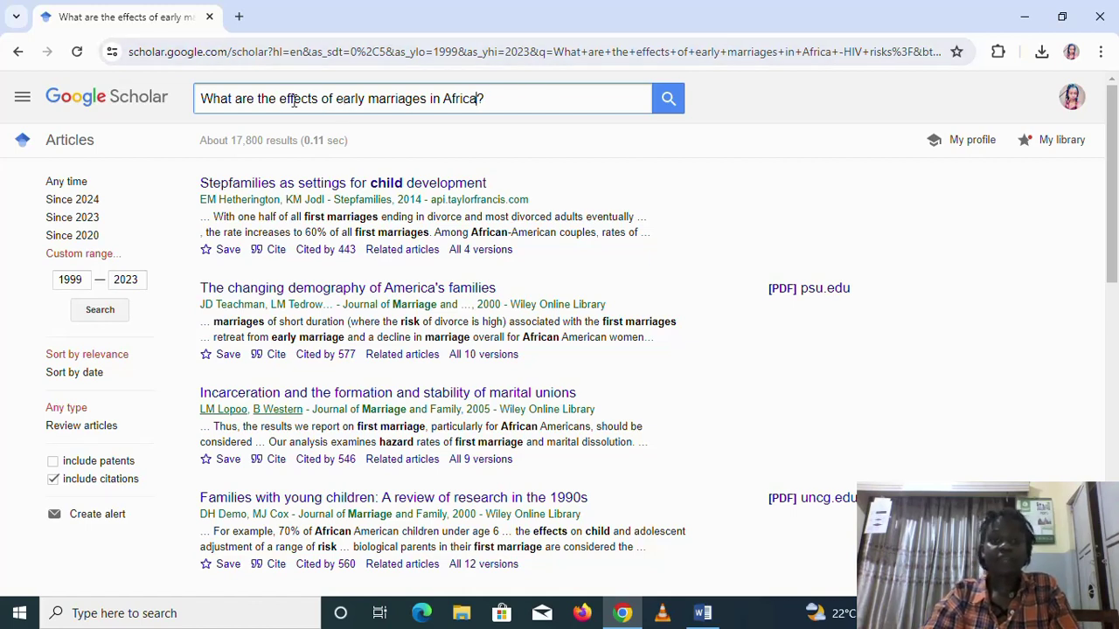
# - Extend the query to "What are the effects AND causes of early marriages in Africa?" and run the search
pyautogui.click(321, 97)
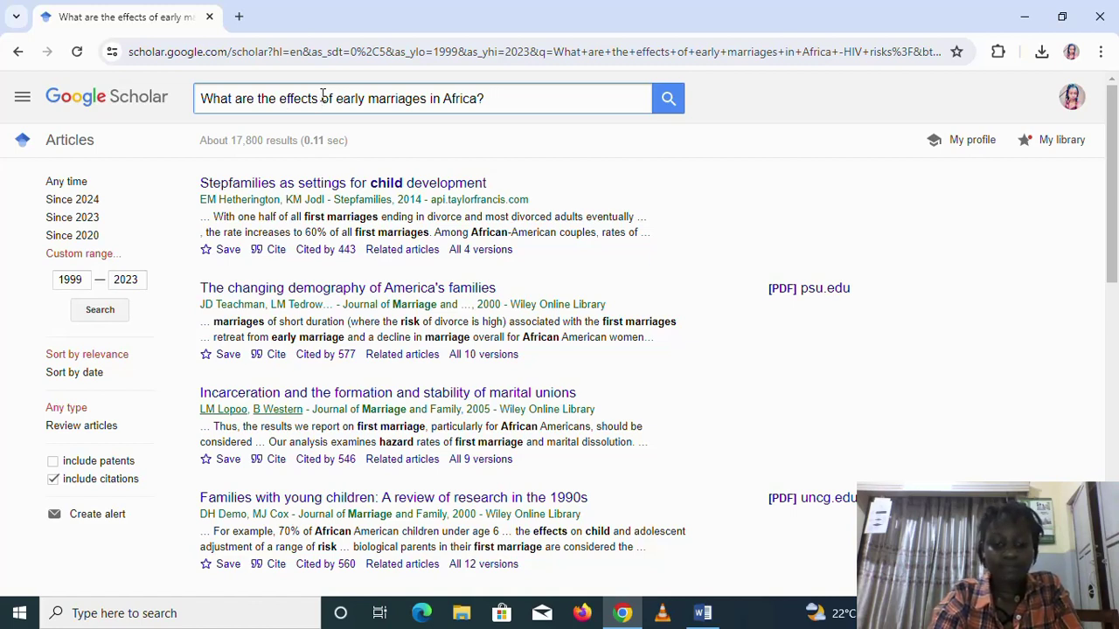
pyautogui.write('AND d')
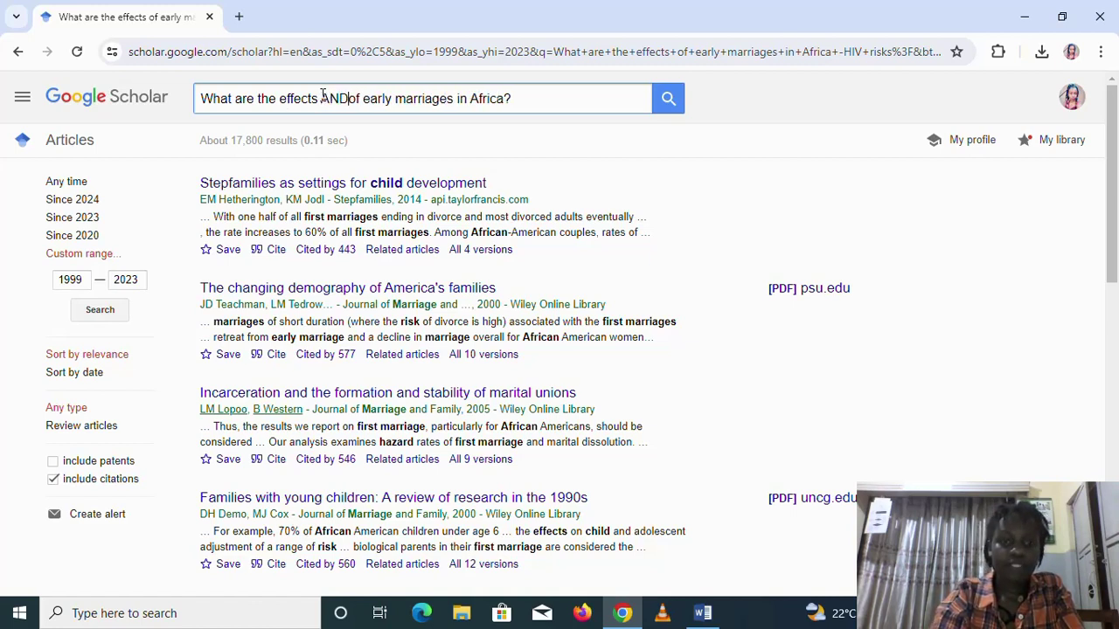
pyautogui.write('auses')
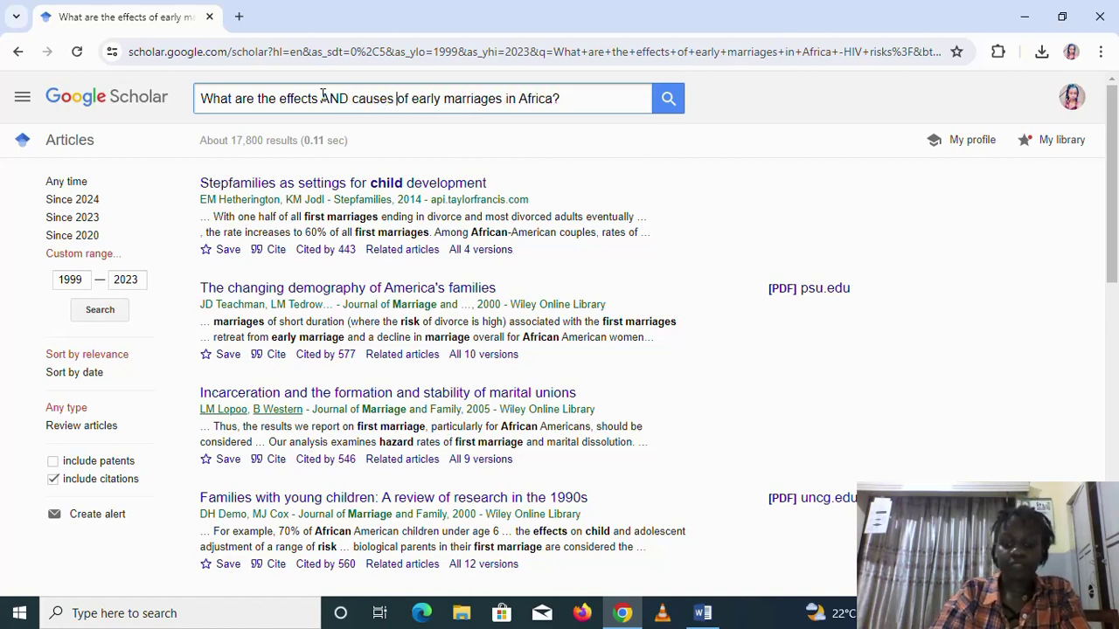
pyautogui.press('Return')
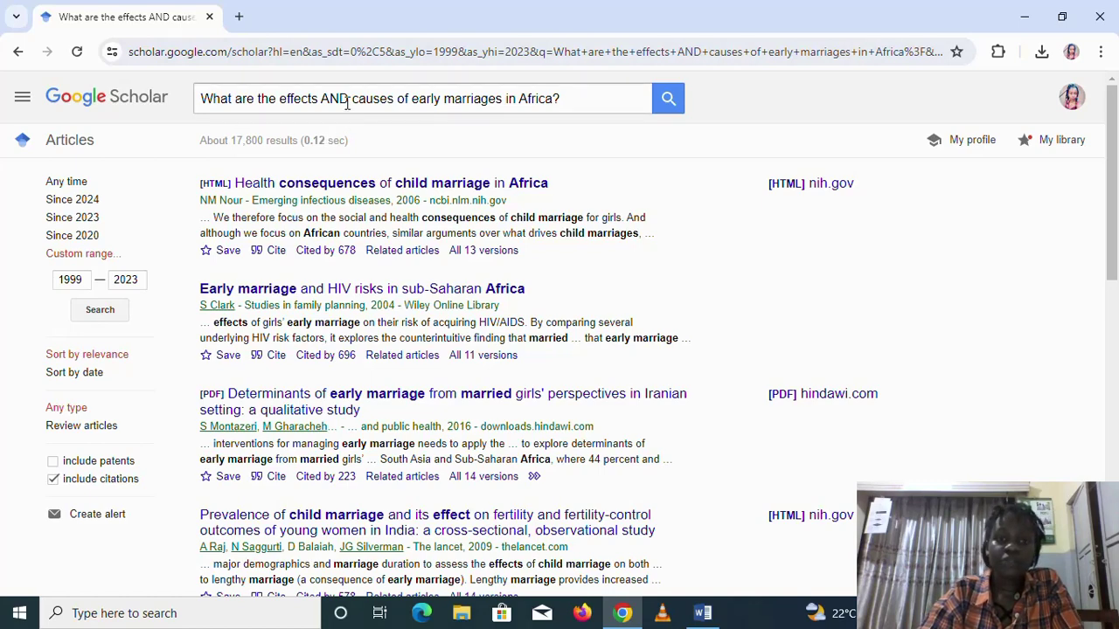
# - Replace AND with OR between "effects" and "causes" in the query and run the search
pyautogui.click(350, 98)
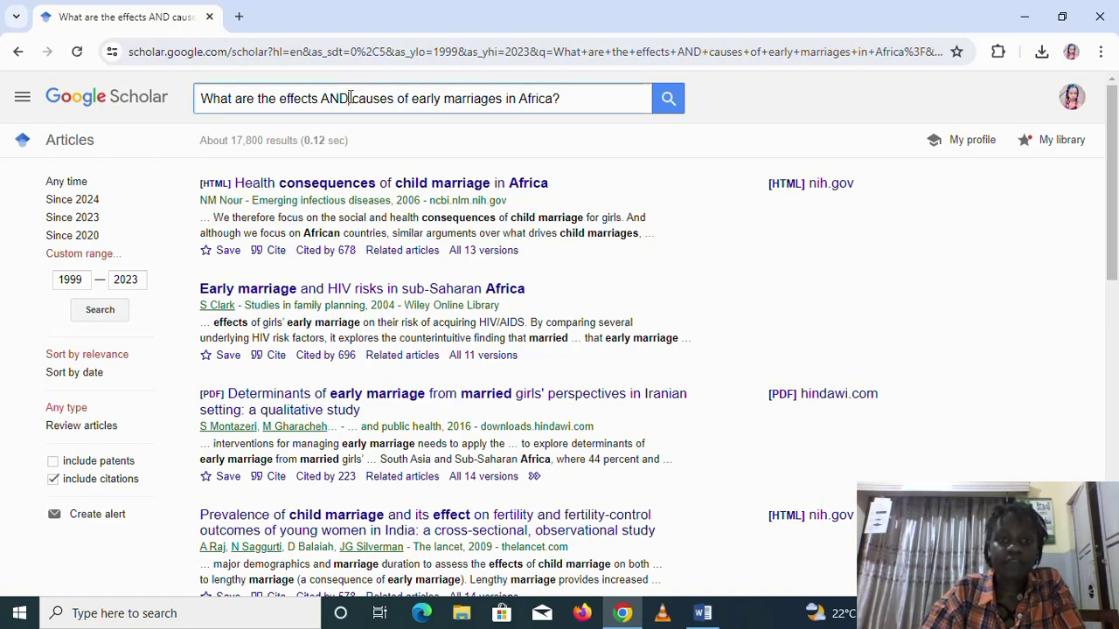
pyautogui.press('BackSpace')
pyautogui.press('BackSpace')
pyautogui.press('BackSpace')
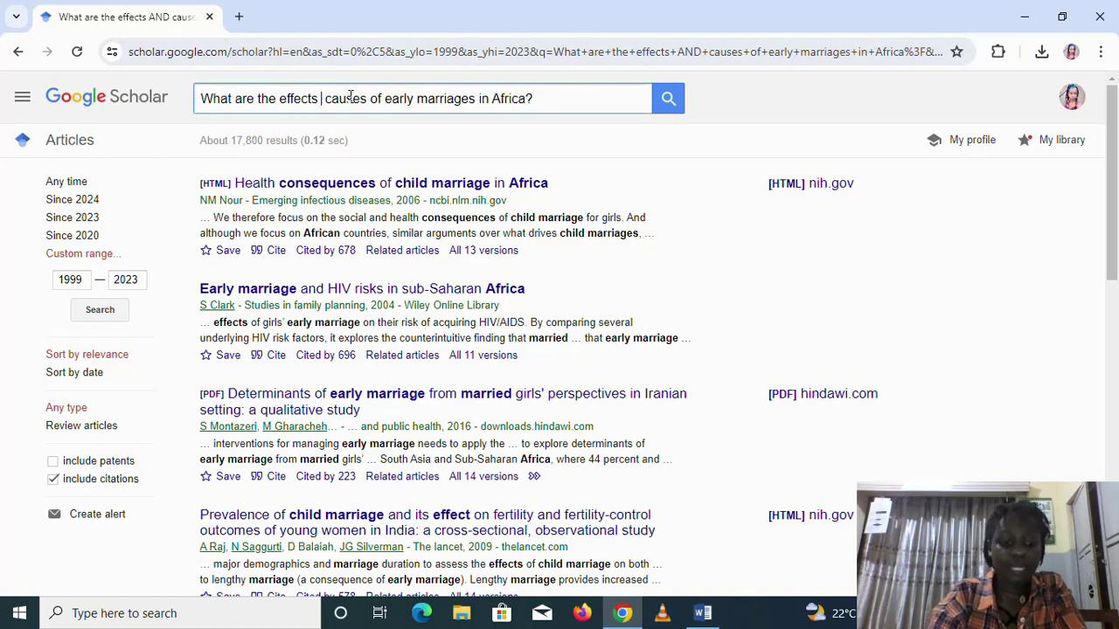
pyautogui.write('OR')
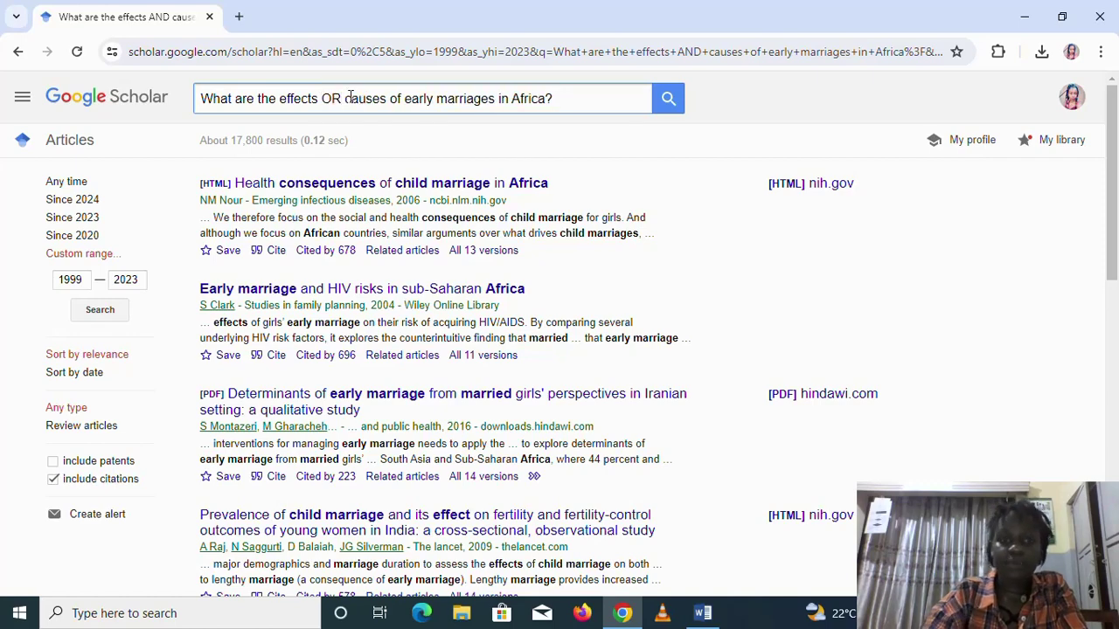
pyautogui.press('Return')
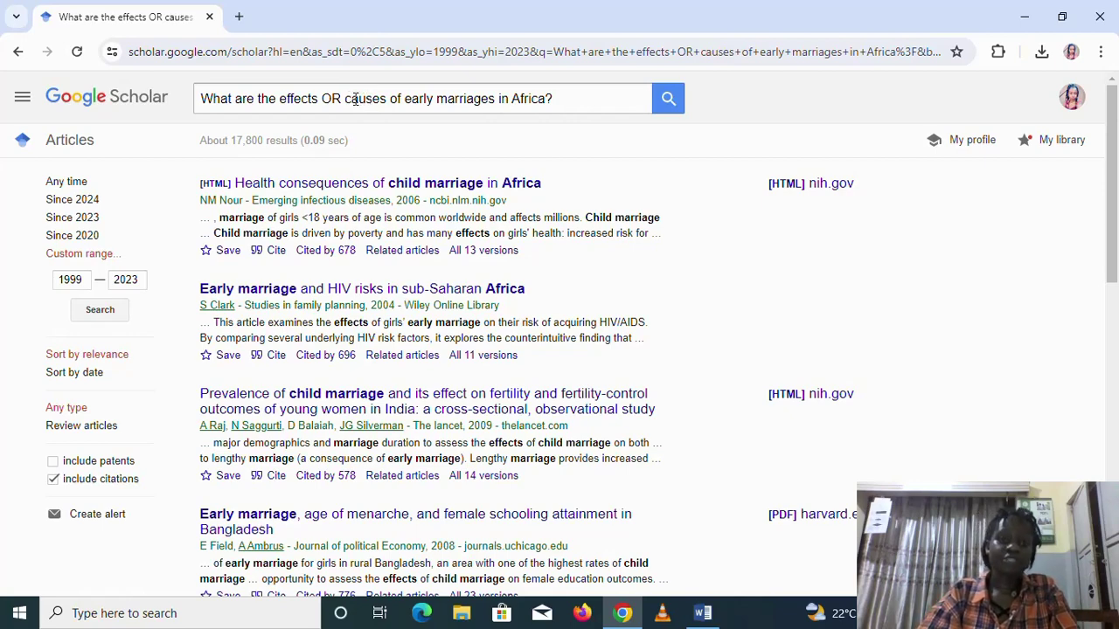
# - Remove OR from the query and enclose the words effects causes in quotation marks
pyautogui.click(344, 98)
pyautogui.press('BackSpace')
pyautogui.press('BackSpace')
pyautogui.press('BackSpace')
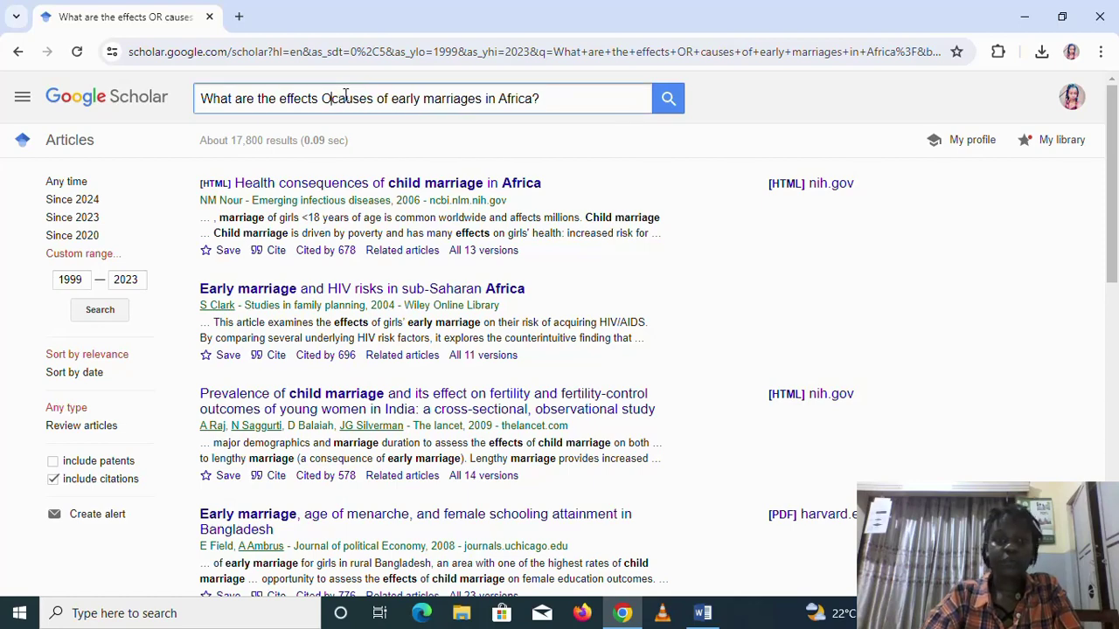
pyautogui.click(364, 98)
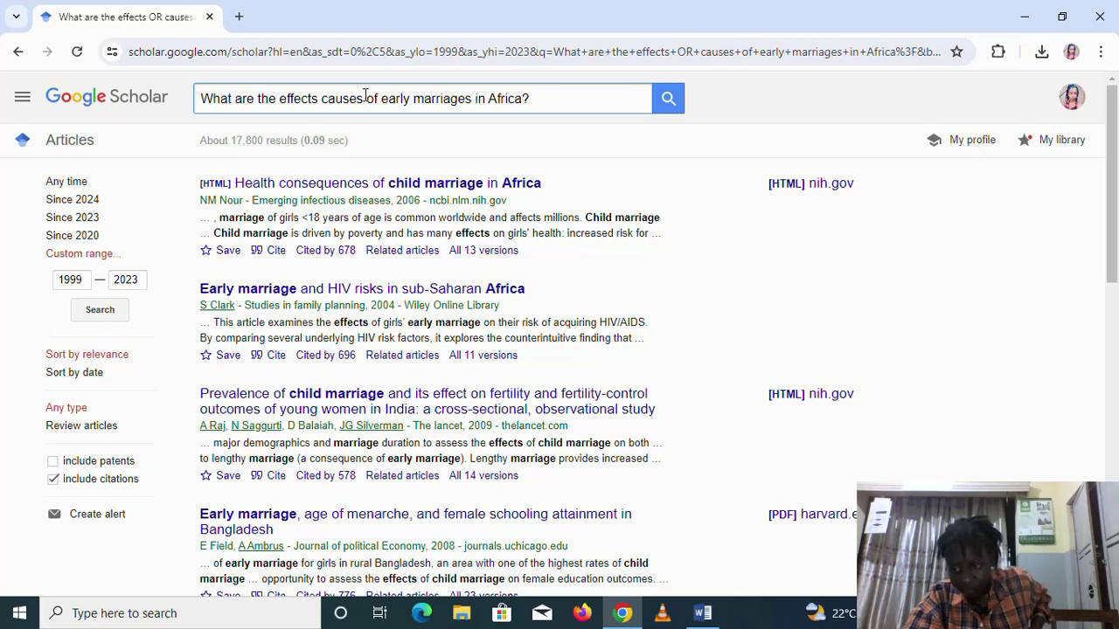
pyautogui.click(366, 98)
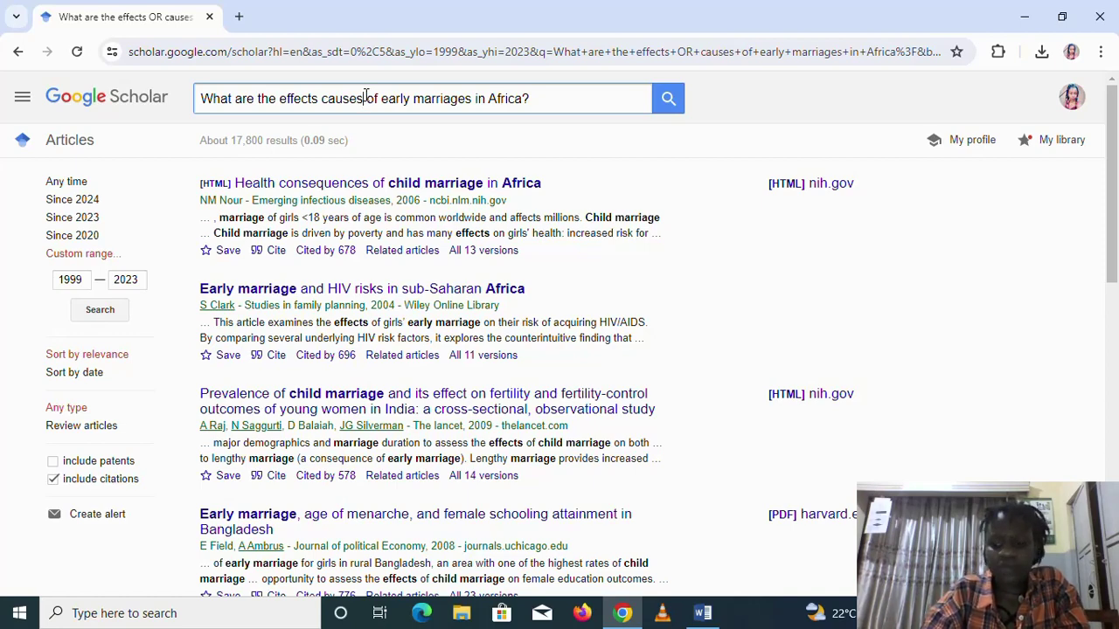
pyautogui.write('"')
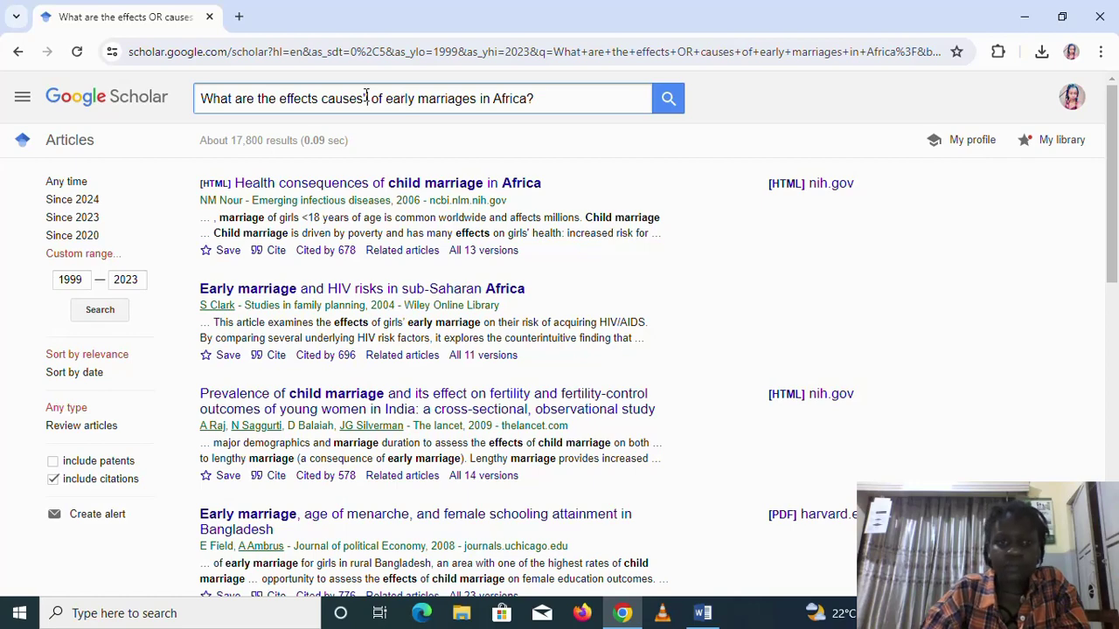
pyautogui.click(278, 98)
pyautogui.write('"')
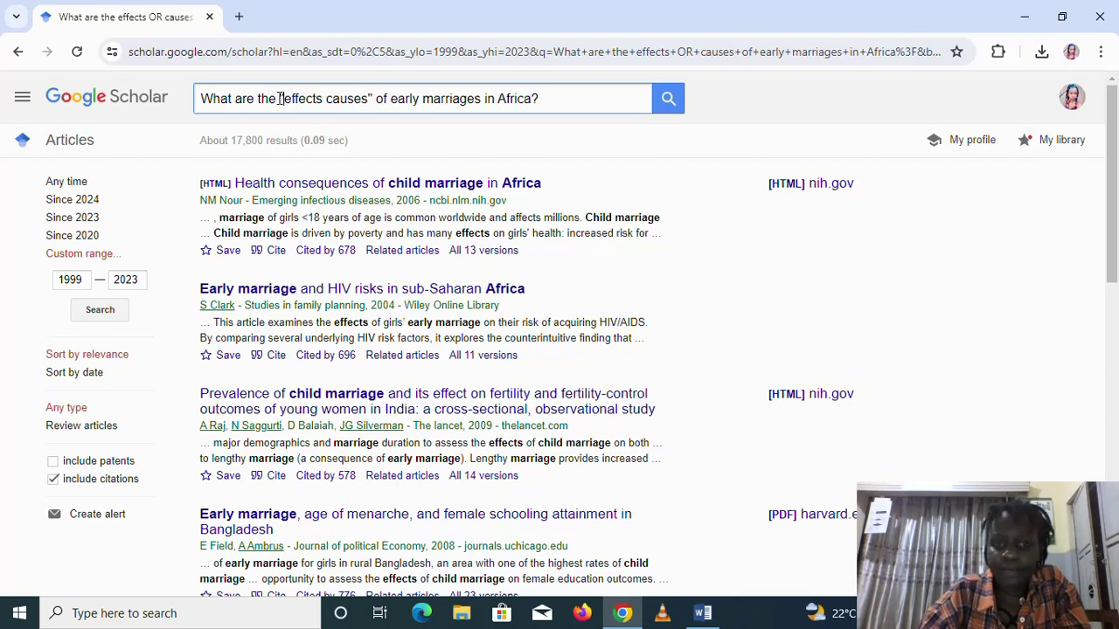
# - Enclose the words early marriages in quotation marks in the query and run the exact-phrase search
pyautogui.click(392, 98)
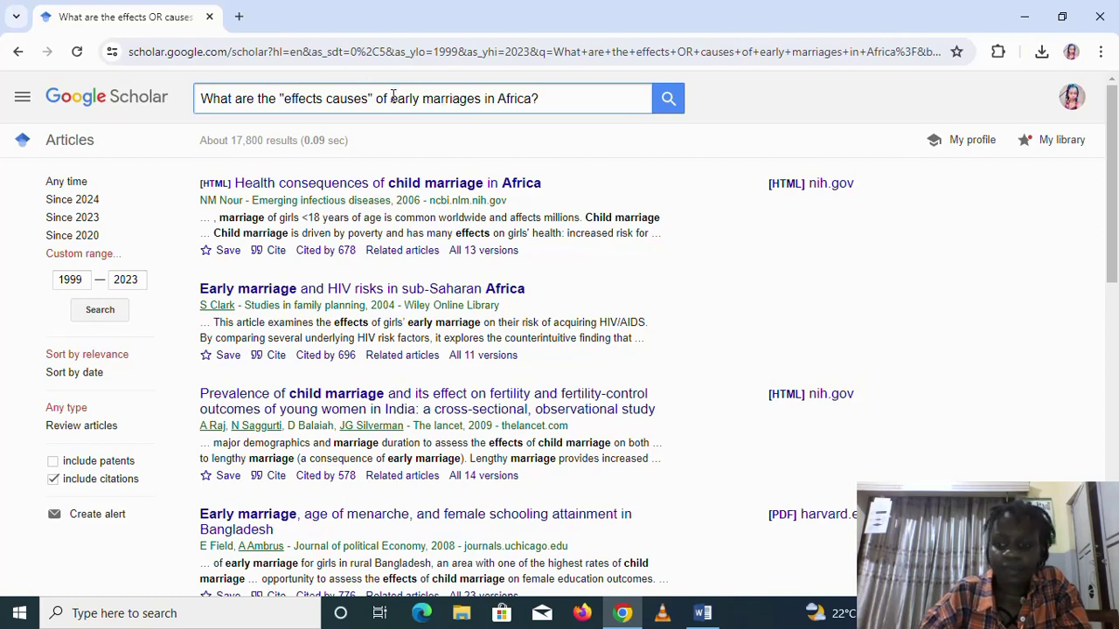
pyautogui.write('"')
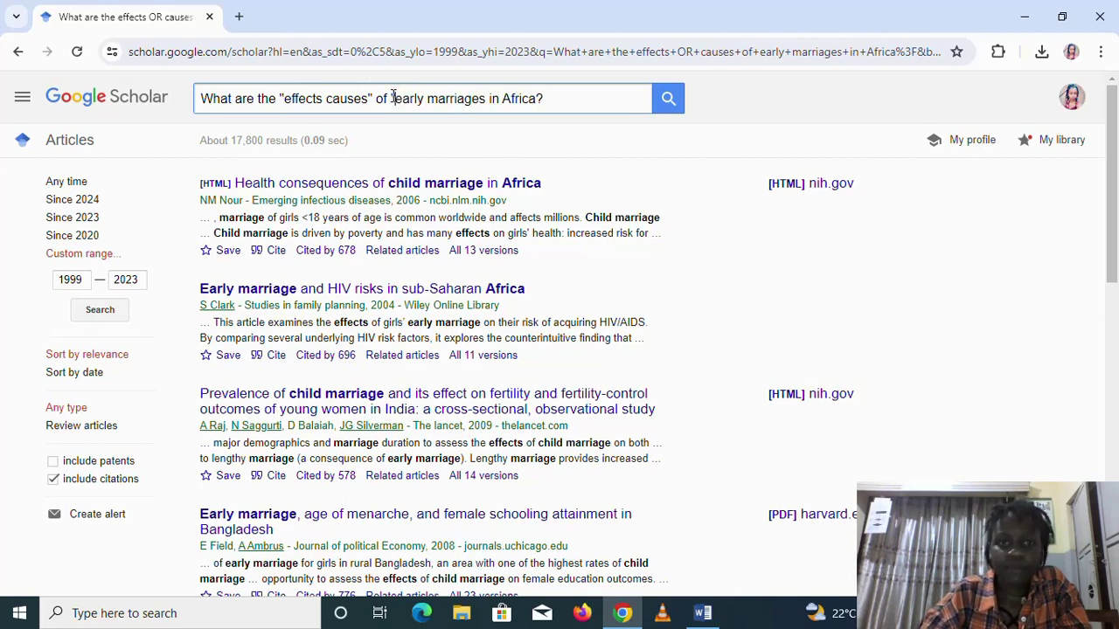
pyautogui.click(487, 98)
pyautogui.write('"')
pyautogui.press('Return')
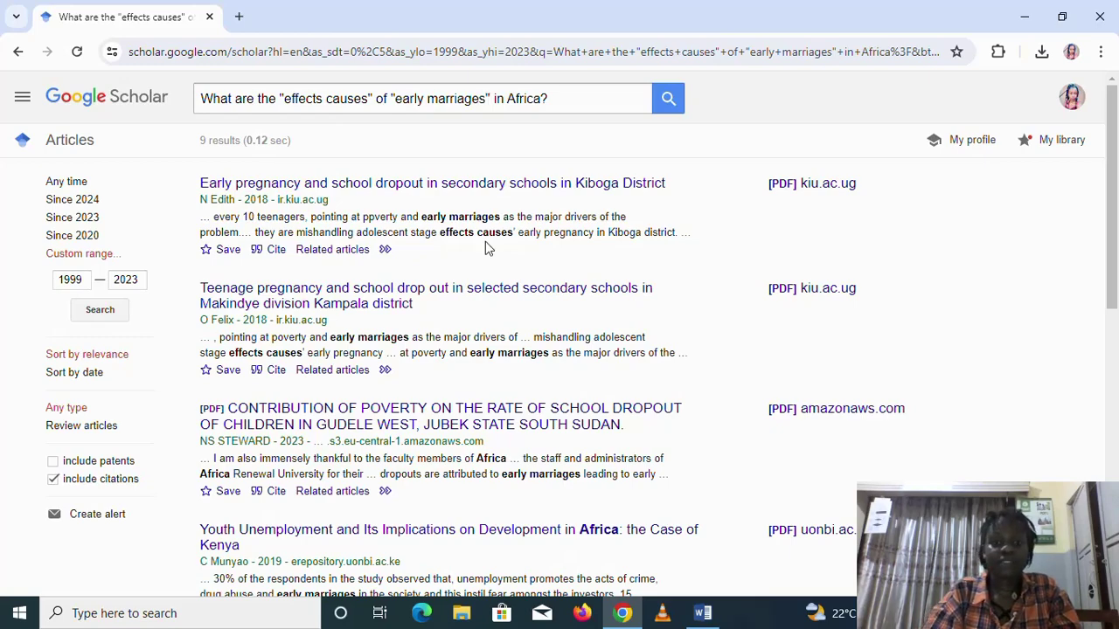
# - Look through the articles found with the quoted phrases and reapply the 1999 to 2023 publication range
pyautogui.scroll(-3, 474, 295)
pyautogui.scroll(3, 478, 297)
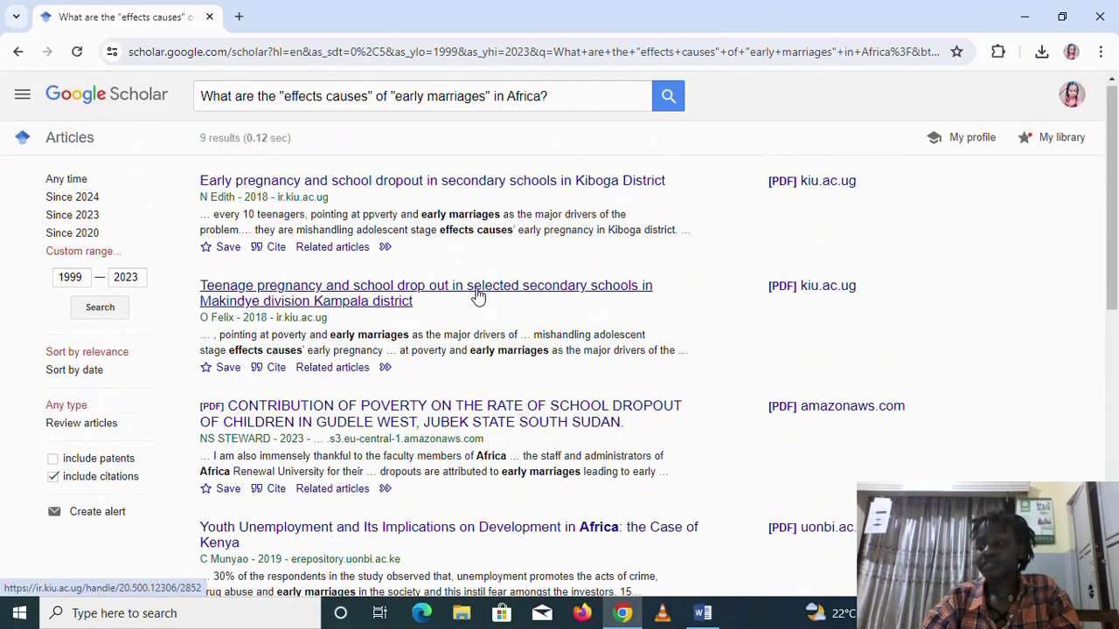
pyautogui.scroll(-7, 478, 297)
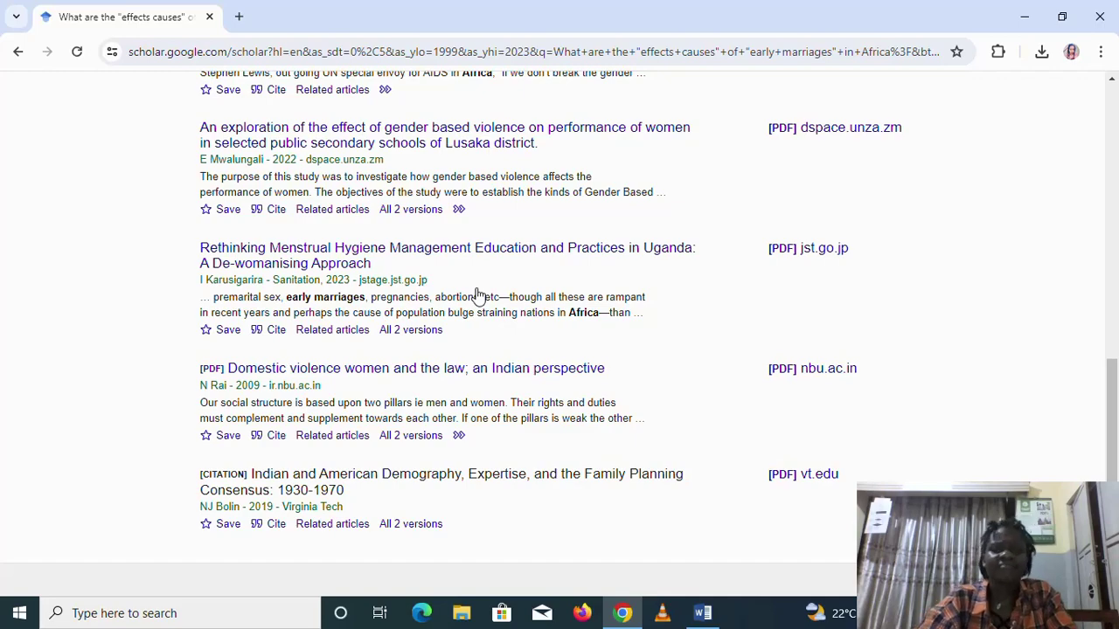
pyautogui.scroll(10, 476, 295)
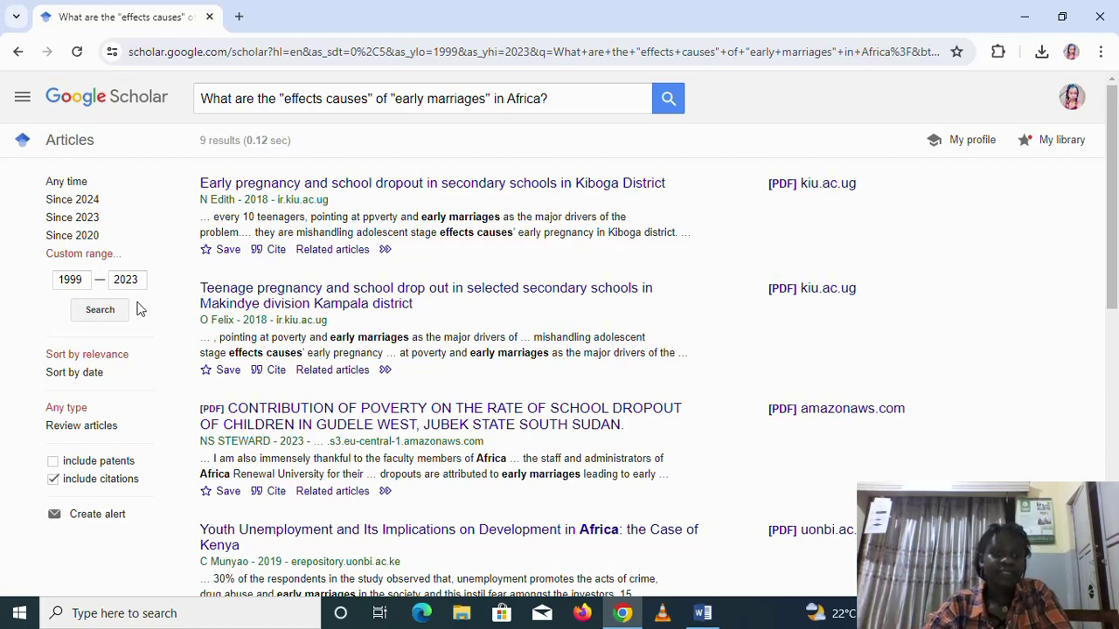
pyautogui.click(101, 311)
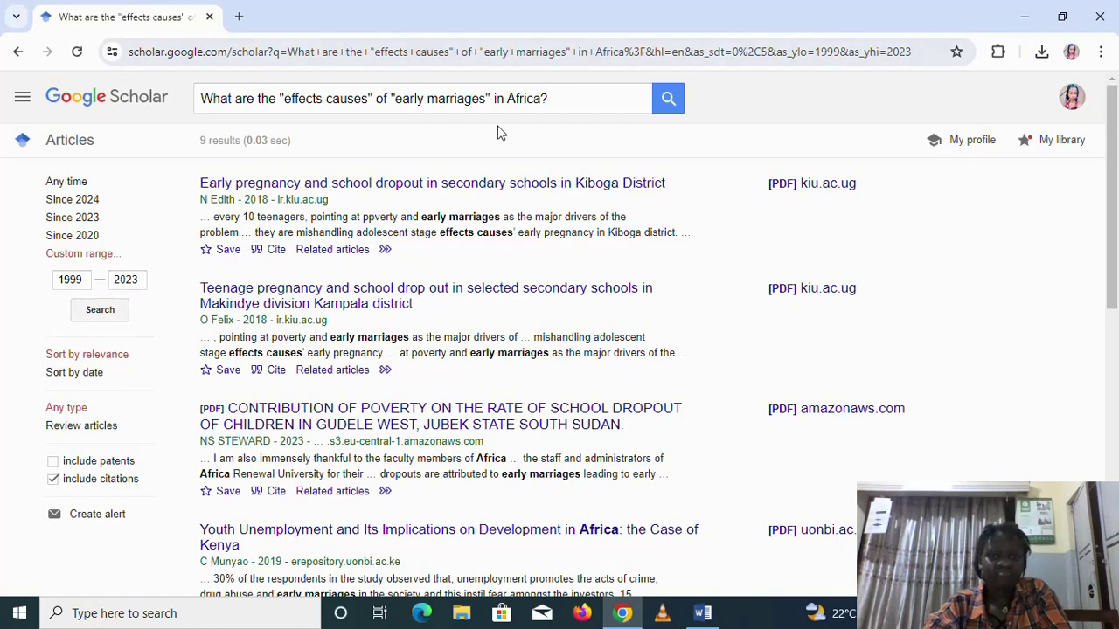
# - Delete "effects causes" of "early marriages", quotation marks included, from the search query
pyautogui.click(561, 97)
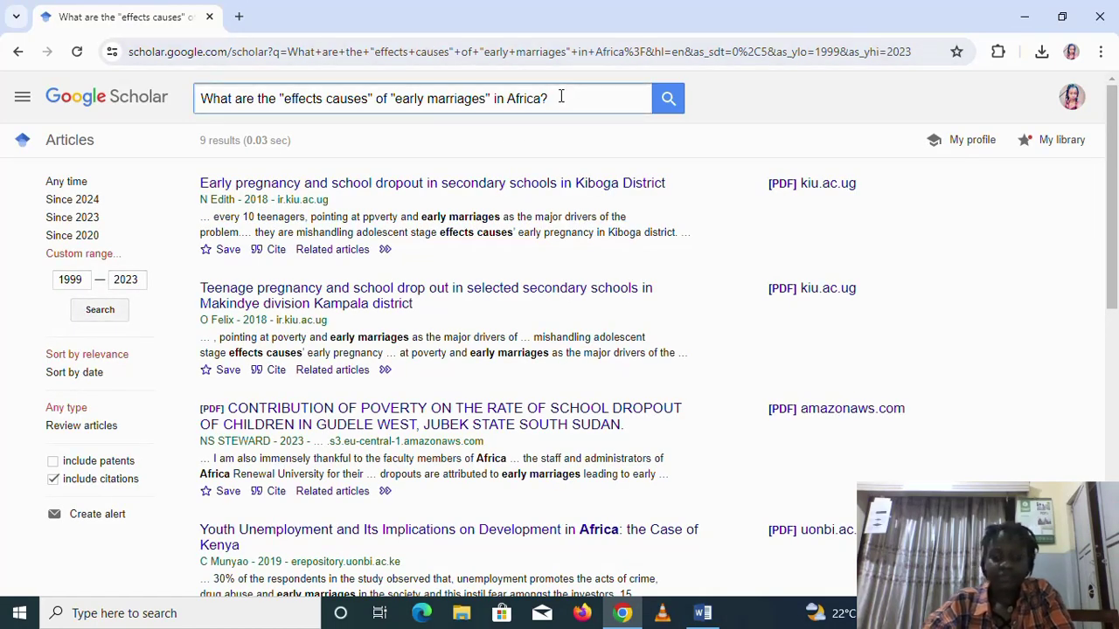
pyautogui.click(495, 99)
pyautogui.press('BackSpace')
pyautogui.press('BackSpace')
pyautogui.press('BackSpace')
pyautogui.press('BackSpace')
pyautogui.press('BackSpace')
pyautogui.press('BackSpace')
pyautogui.press('BackSpace')
pyautogui.press('BackSpace')
pyautogui.press('BackSpace')
pyautogui.press('BackSpace')
pyautogui.press('BackSpace')
pyautogui.press('BackSpace')
pyautogui.press('BackSpace')
pyautogui.press('BackSpace')
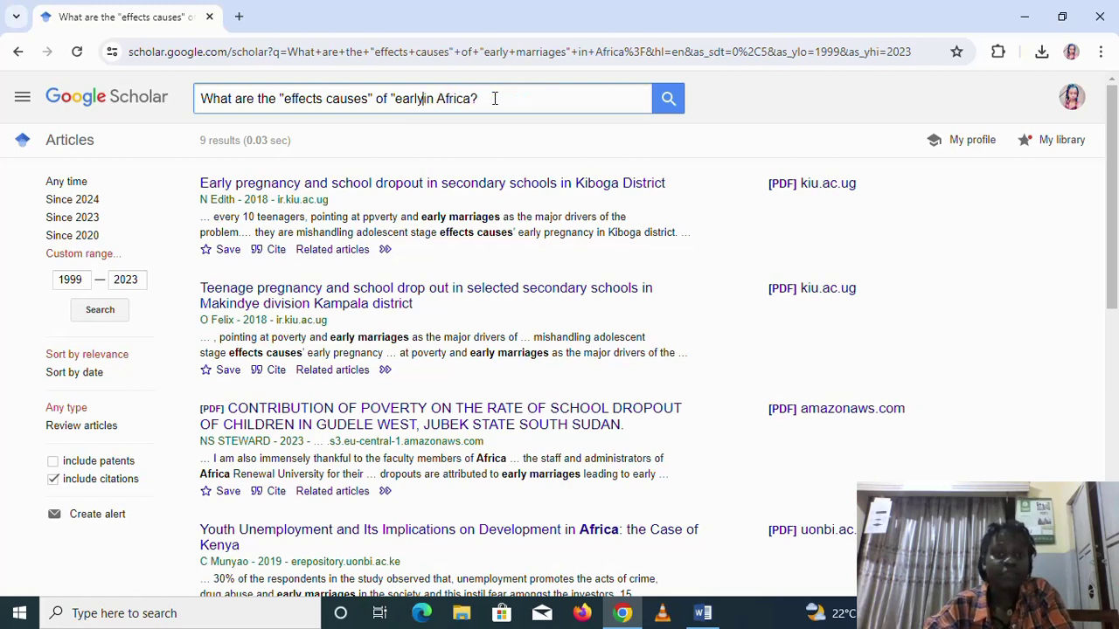
pyautogui.press('BackSpace')
pyautogui.press('BackSpace')
pyautogui.press('BackSpace')
pyautogui.press('BackSpace')
pyautogui.press('BackSpace')
pyautogui.press('BackSpace')
pyautogui.press('BackSpace')
pyautogui.press('BackSpace')
pyautogui.press('BackSpace')
pyautogui.press('BackSpace')
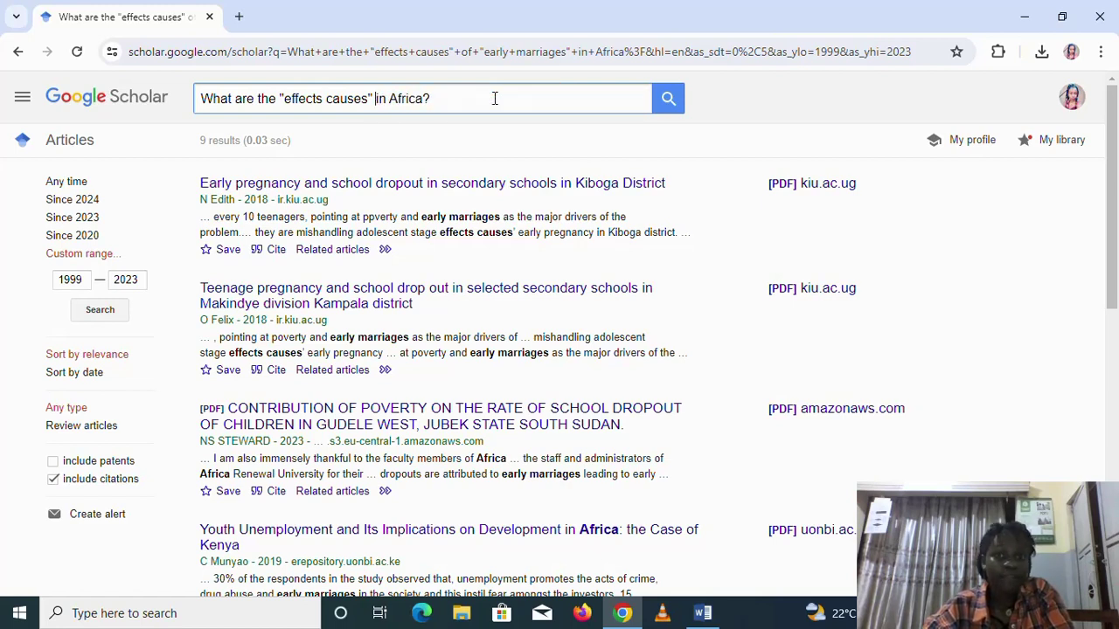
pyautogui.press('BackSpace')
pyautogui.press('BackSpace')
pyautogui.press('BackSpace')
pyautogui.press('BackSpace')
pyautogui.press('BackSpace')
pyautogui.press('BackSpace')
pyautogui.press('BackSpace')
pyautogui.press('BackSpace')
pyautogui.press('BackSpace')
pyautogui.press('BackSpace')
pyautogui.press('BackSpace')
pyautogui.press('BackSpace')
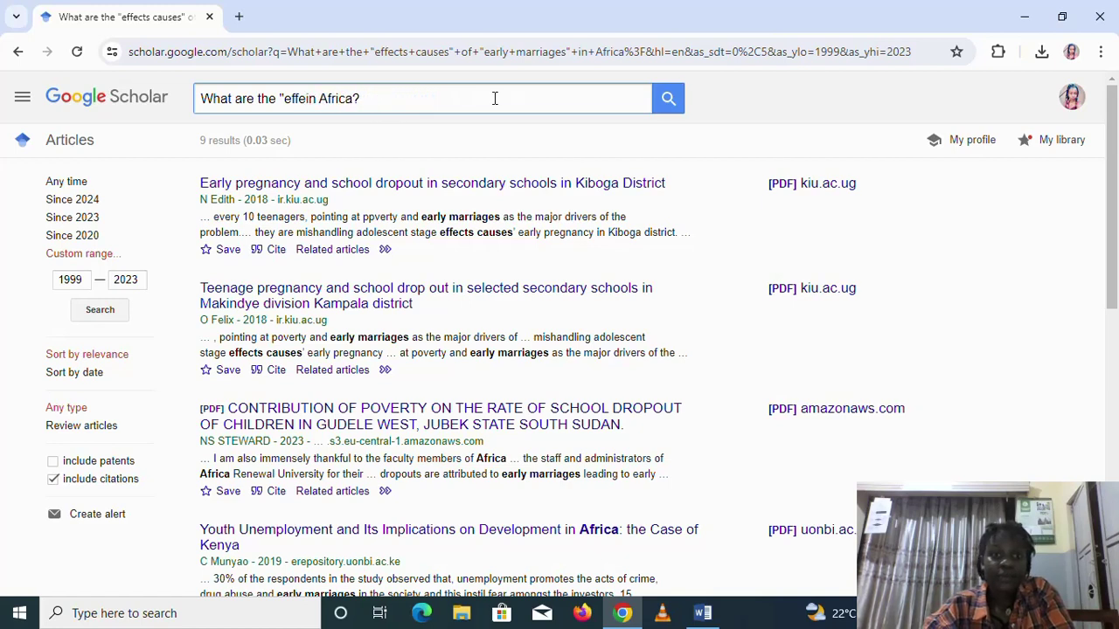
pyautogui.press('BackSpace')
pyautogui.press('BackSpace')
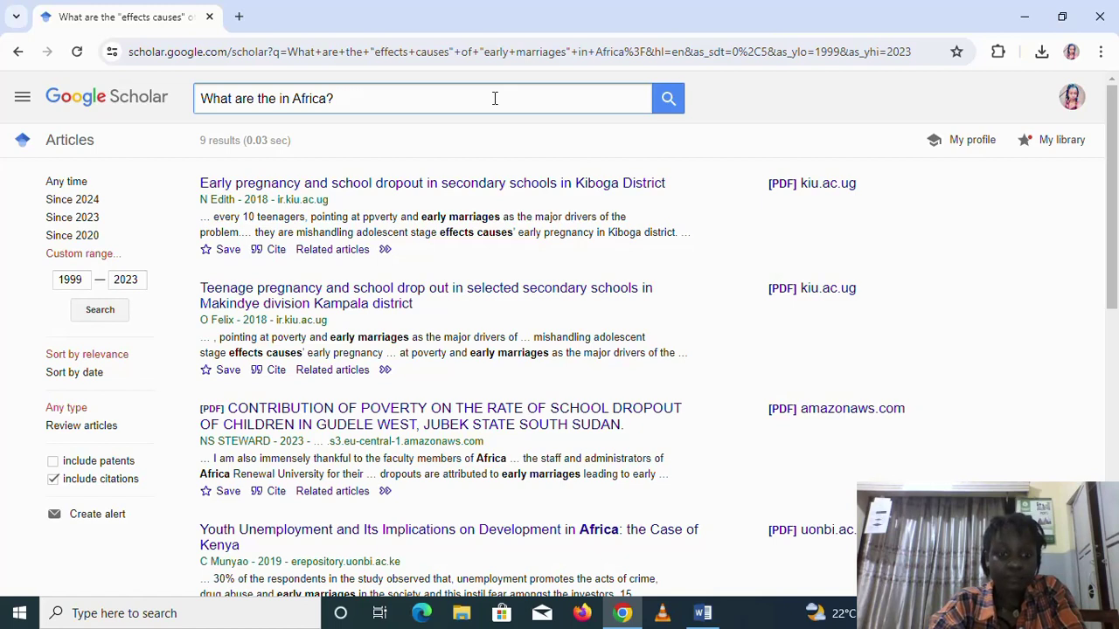
# - Complete the query as What are the effect of early marriages in Africa? and run the search
pyautogui.write('effect')
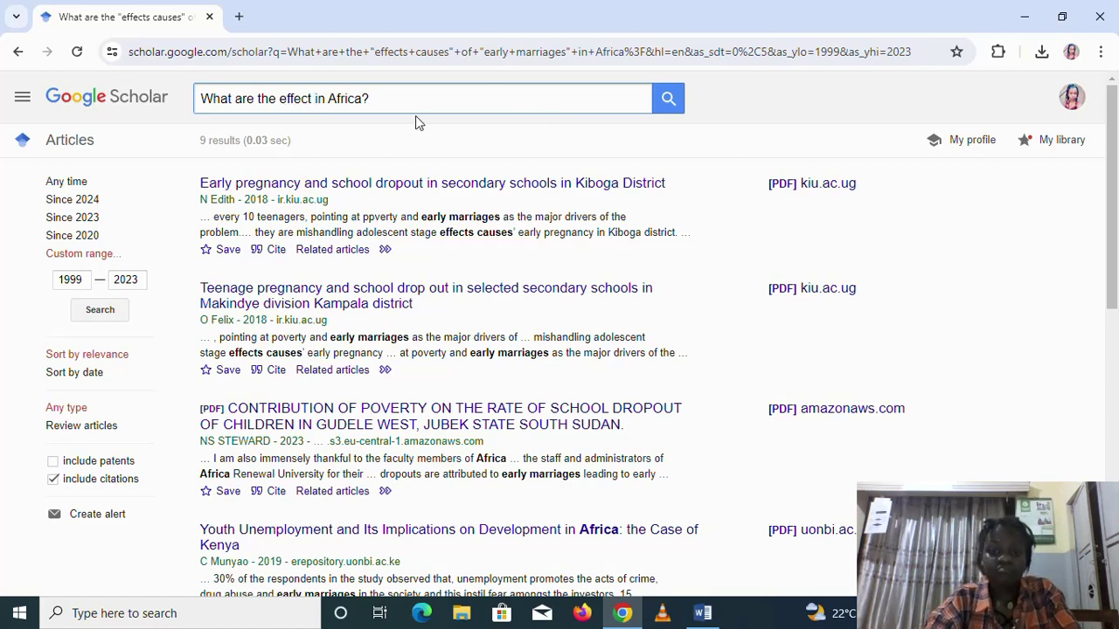
pyautogui.write(' of')
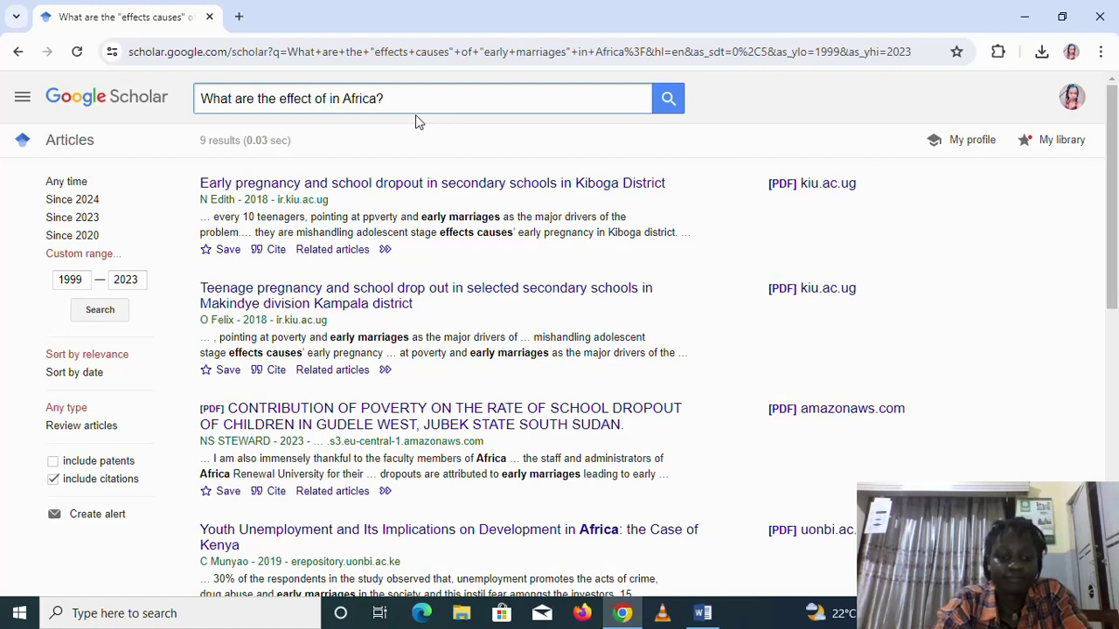
pyautogui.write('ear')
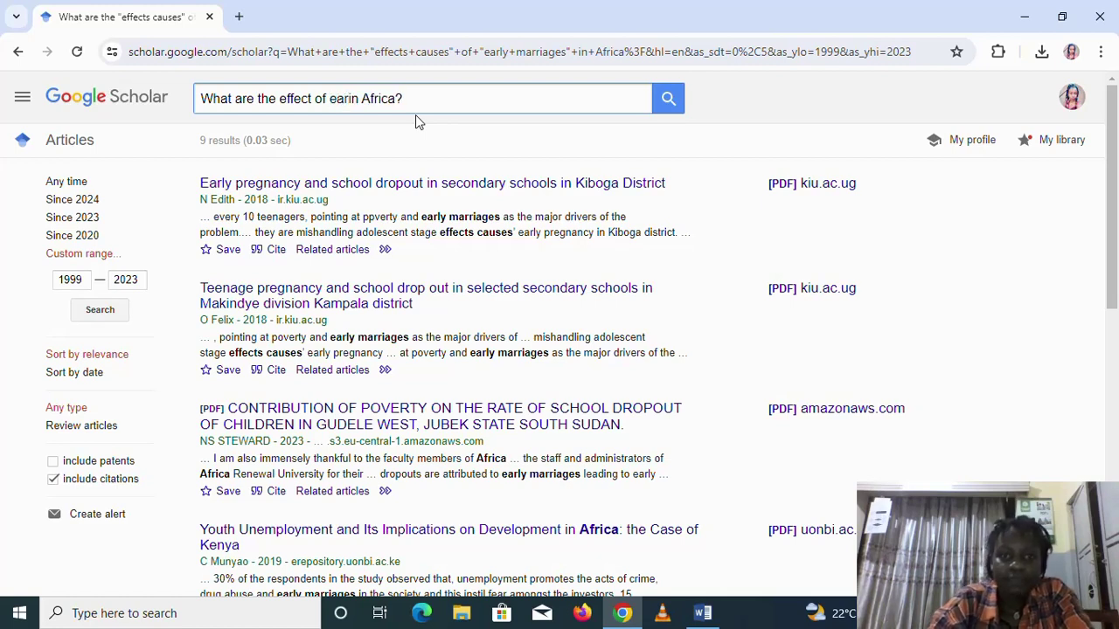
pyautogui.write('ly ')
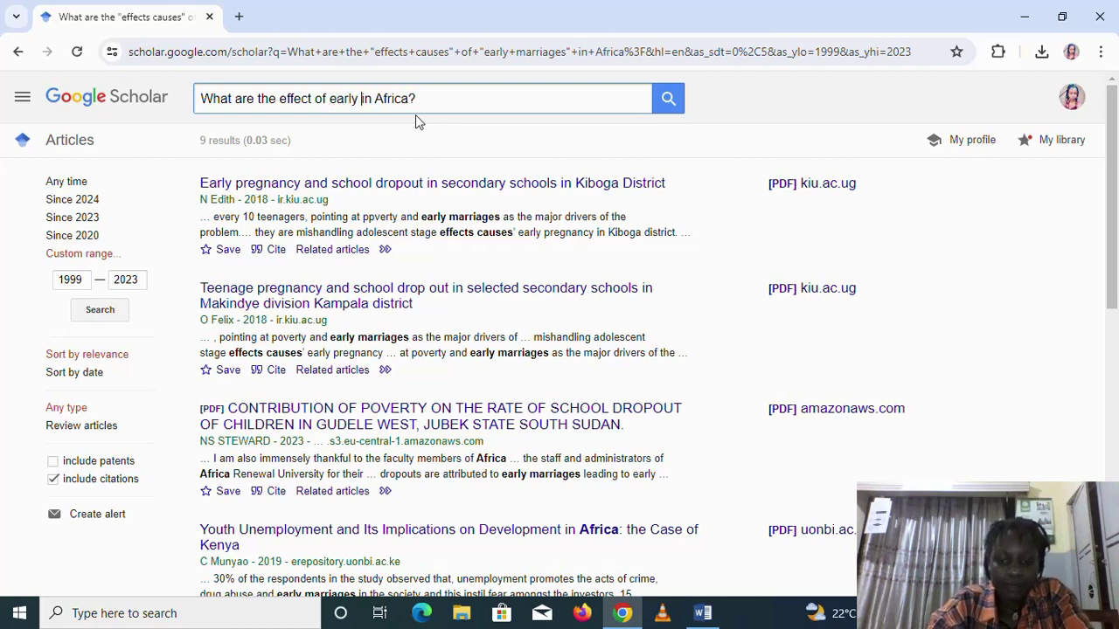
pyautogui.write('marr')
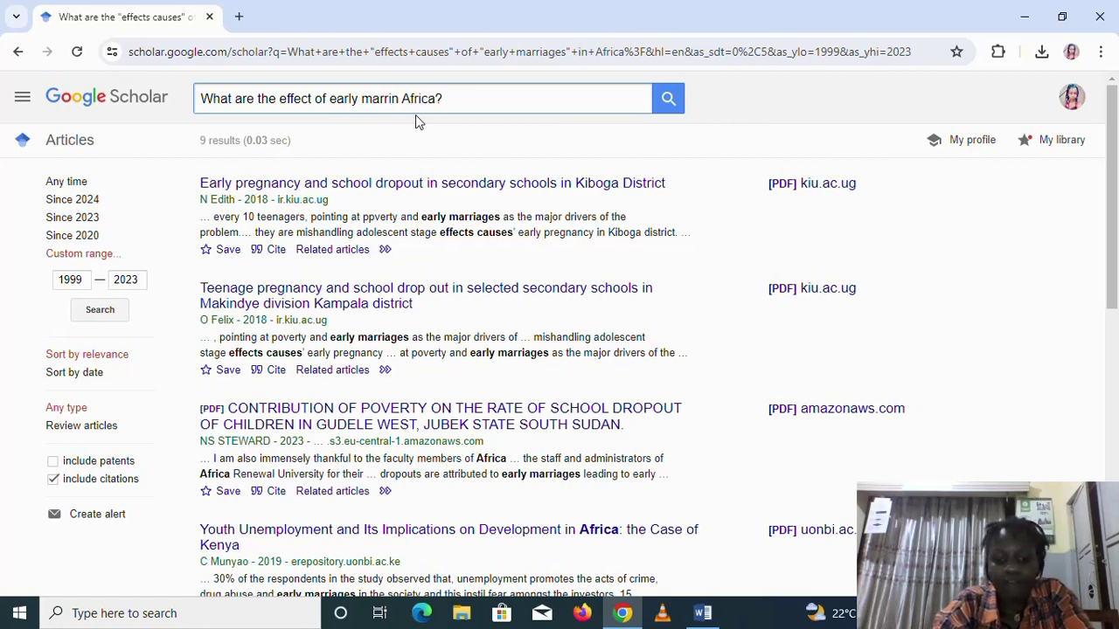
pyautogui.write('ies')
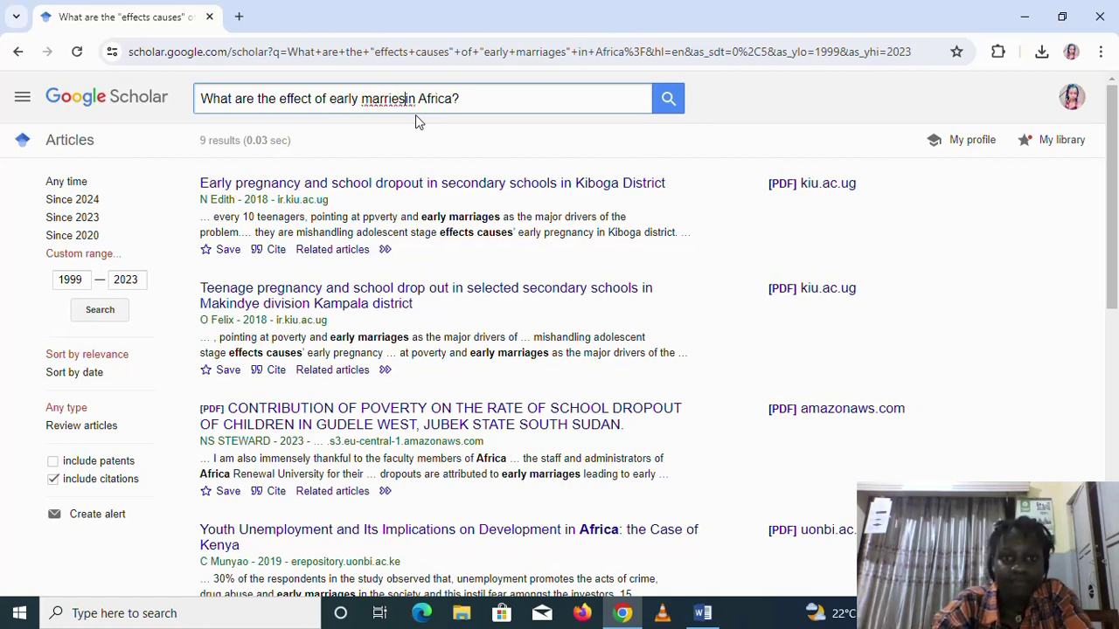
pyautogui.press('BackSpace')
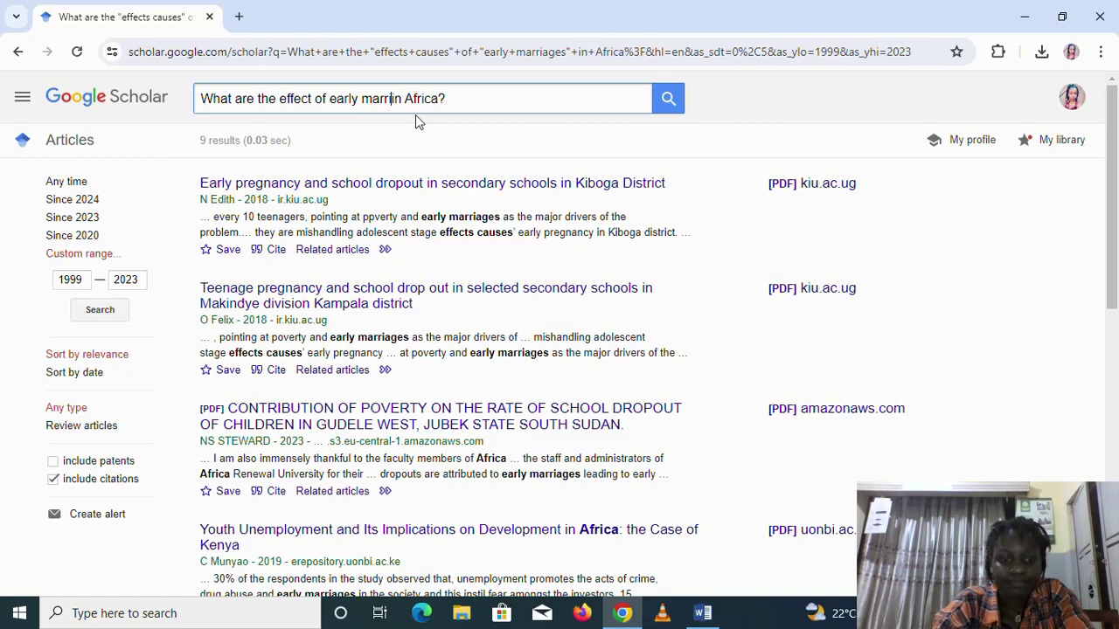
pyautogui.write('ages i')
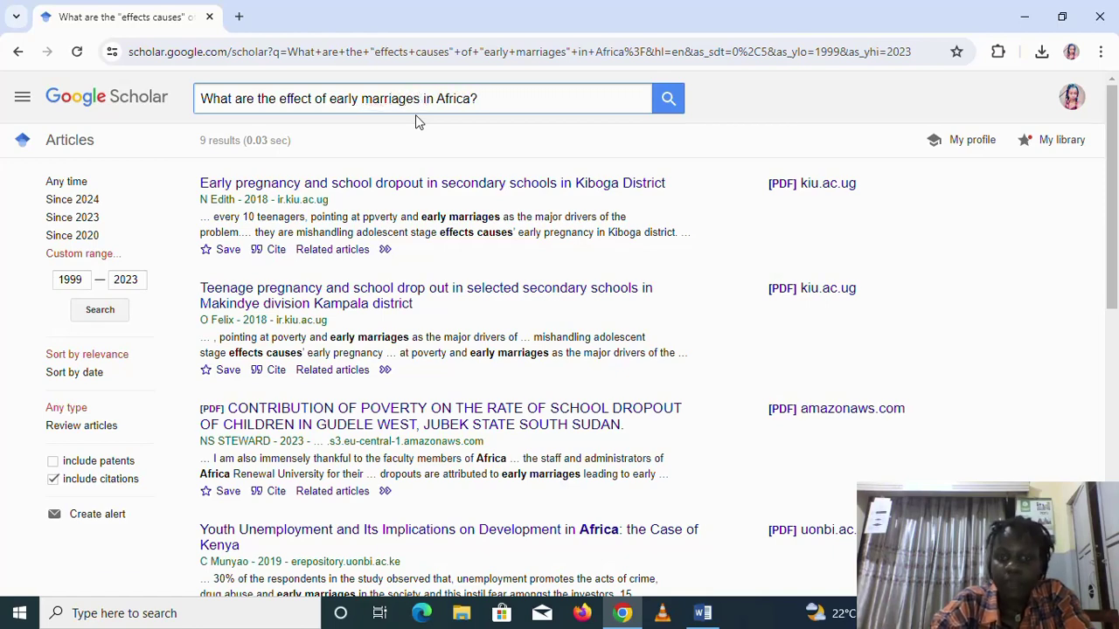
pyautogui.press('Return')
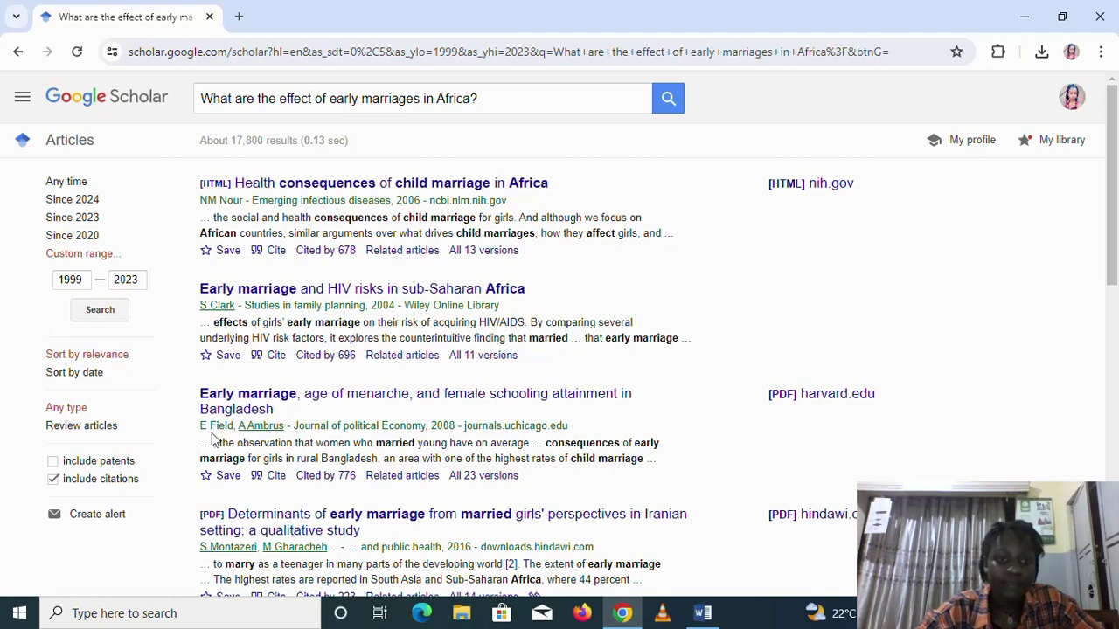
# - Open the linked author's profile from the Bangladesh schooling article, examine the publications and citation figures, and return to the results
pyautogui.click(265, 434)
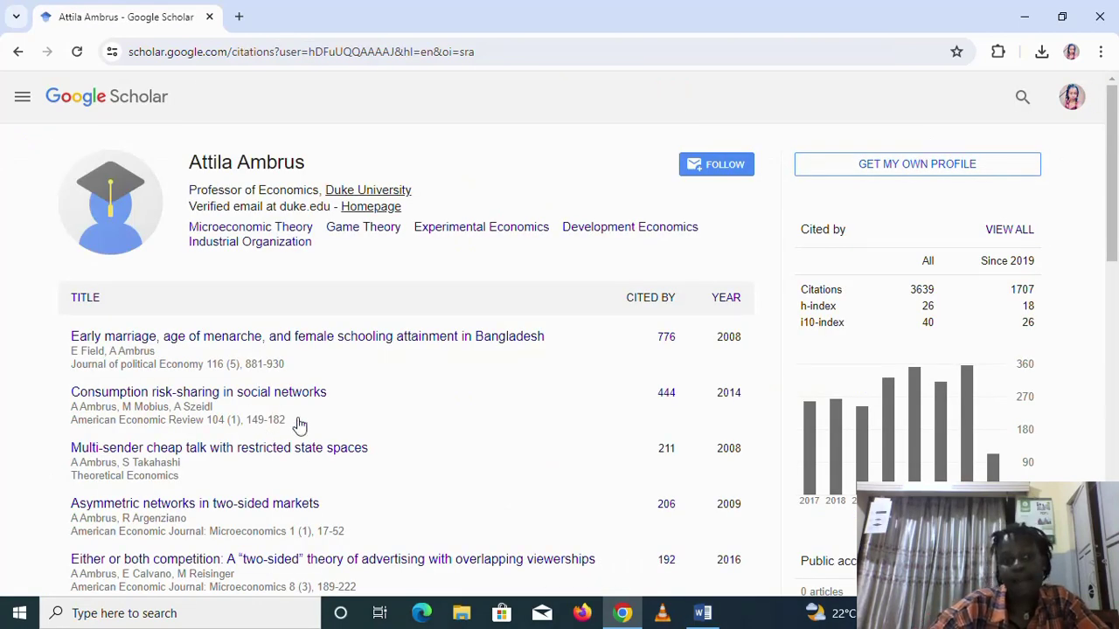
pyautogui.scroll(-3, 271, 336)
pyautogui.scroll(2, 270, 336)
pyautogui.scroll(1, 271, 337)
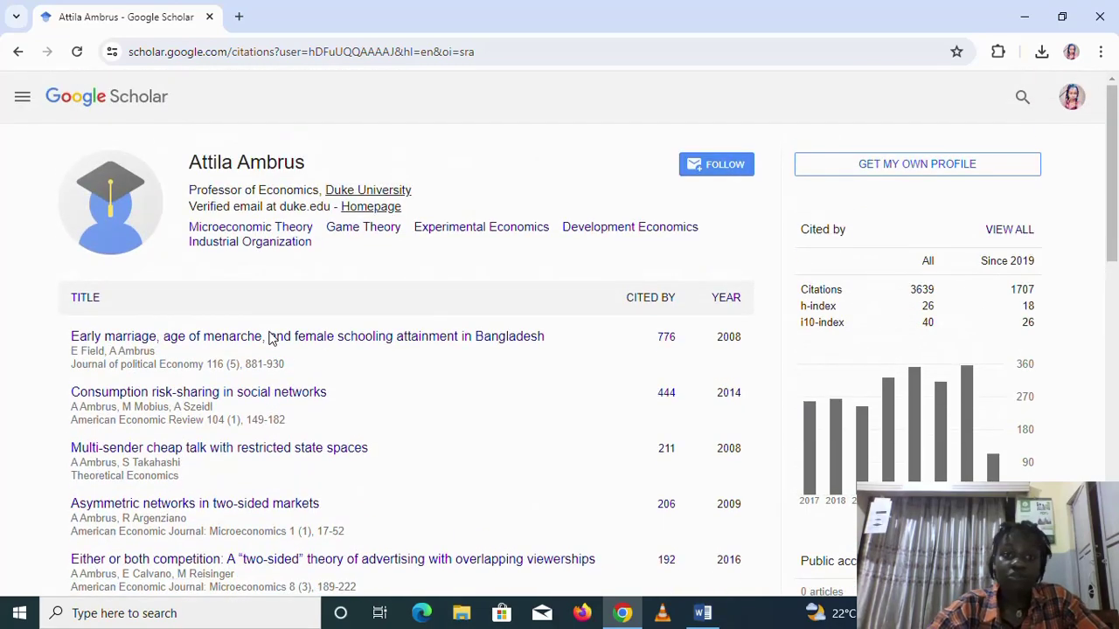
pyautogui.scroll(-10, 271, 336)
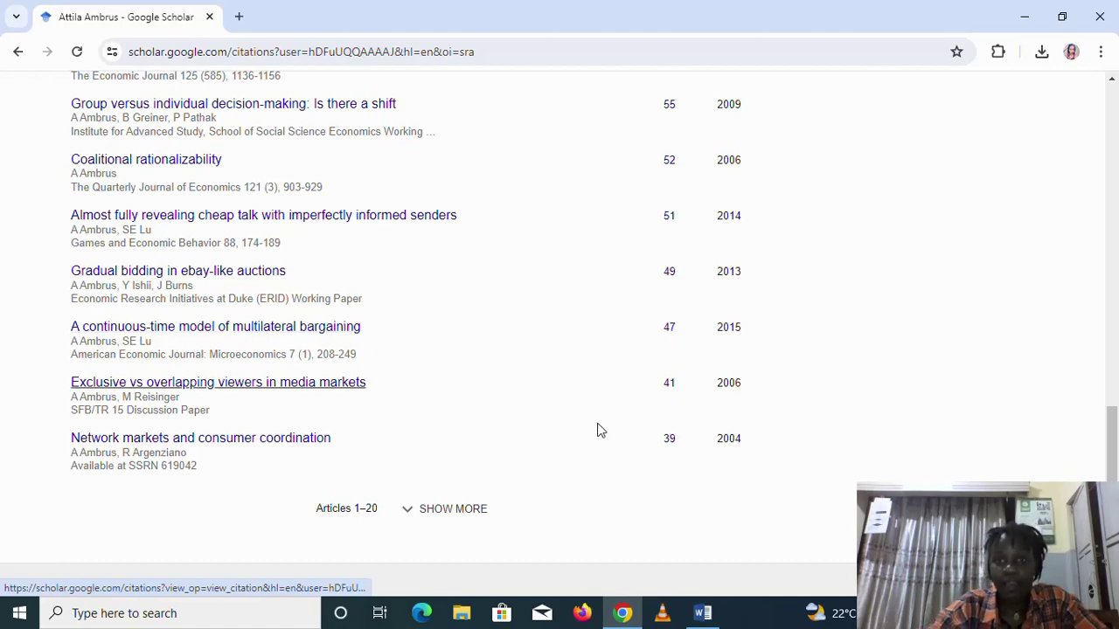
pyautogui.scroll(10, 756, 409)
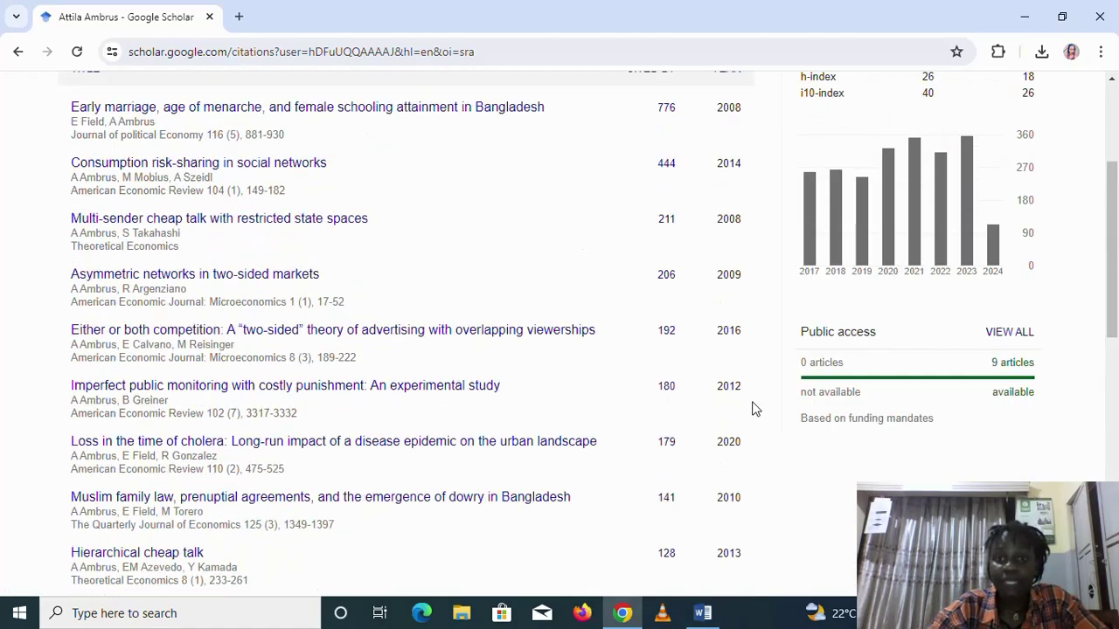
pyautogui.scroll(-4, 756, 409)
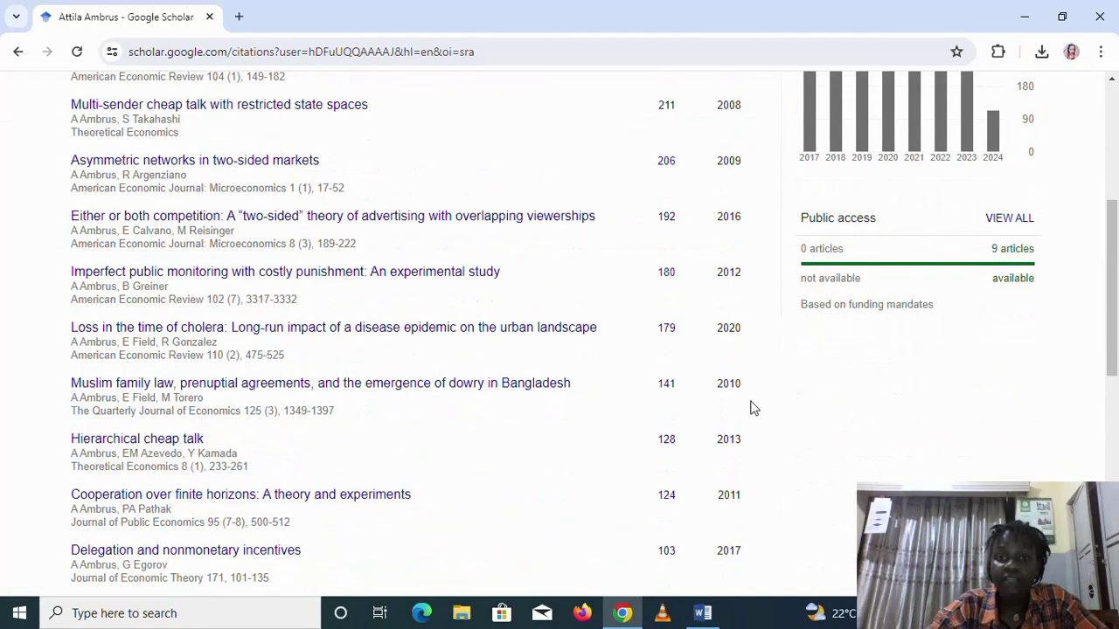
pyautogui.scroll(-3, 661, 320)
pyautogui.scroll(-4, 662, 319)
pyautogui.scroll(12, 661, 320)
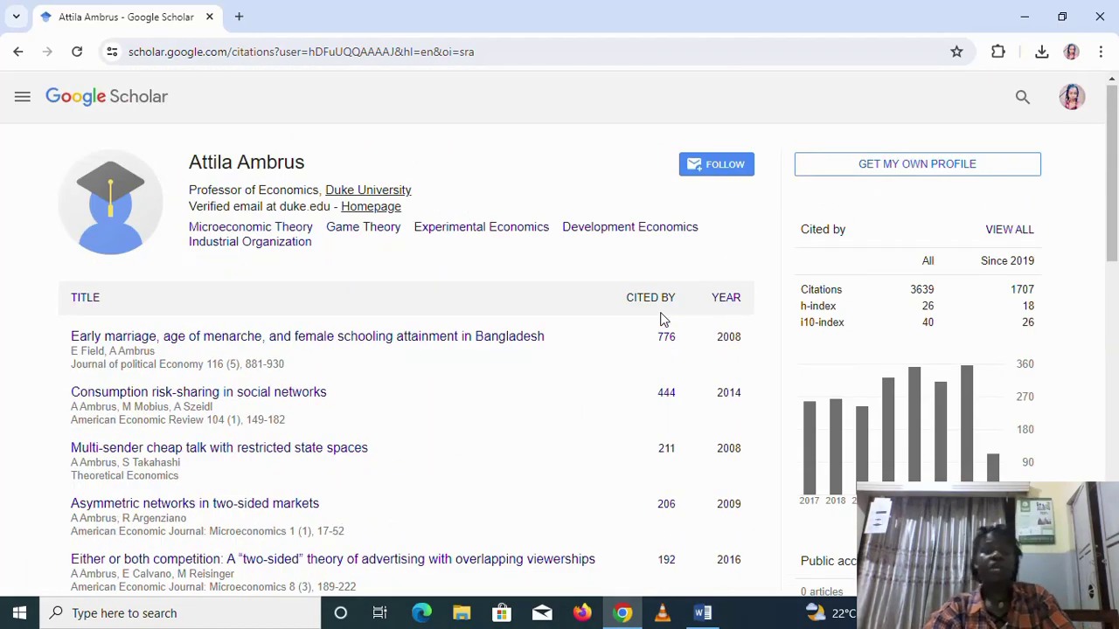
pyautogui.click(17, 52)
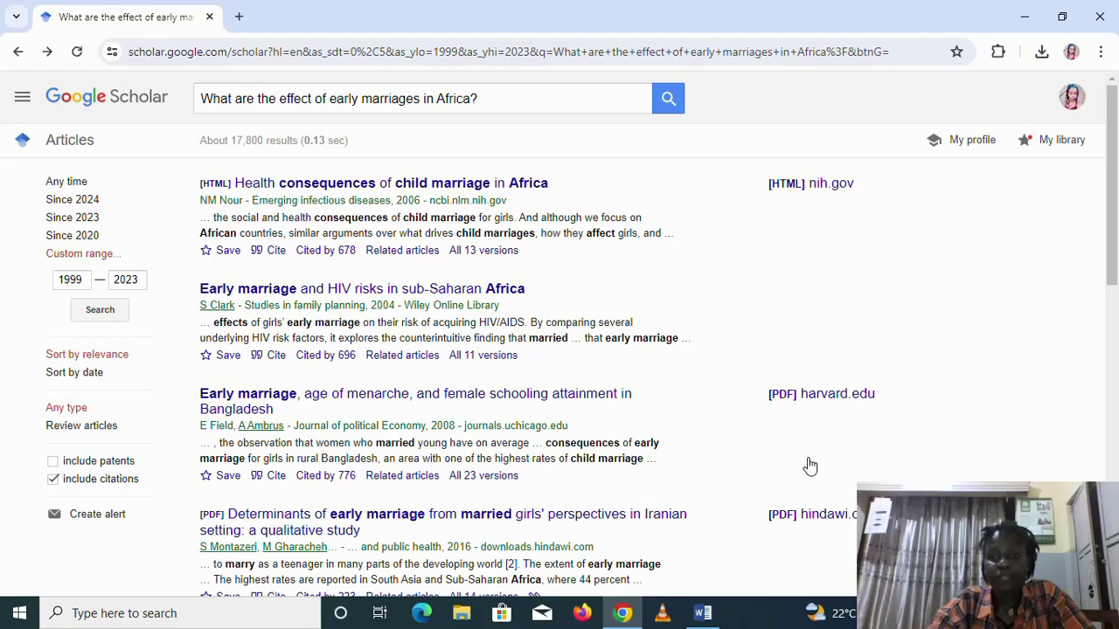
# - Look through the search results and the PDF and HTML full-text sources offered beside them
pyautogui.scroll(-1, 807, 463)
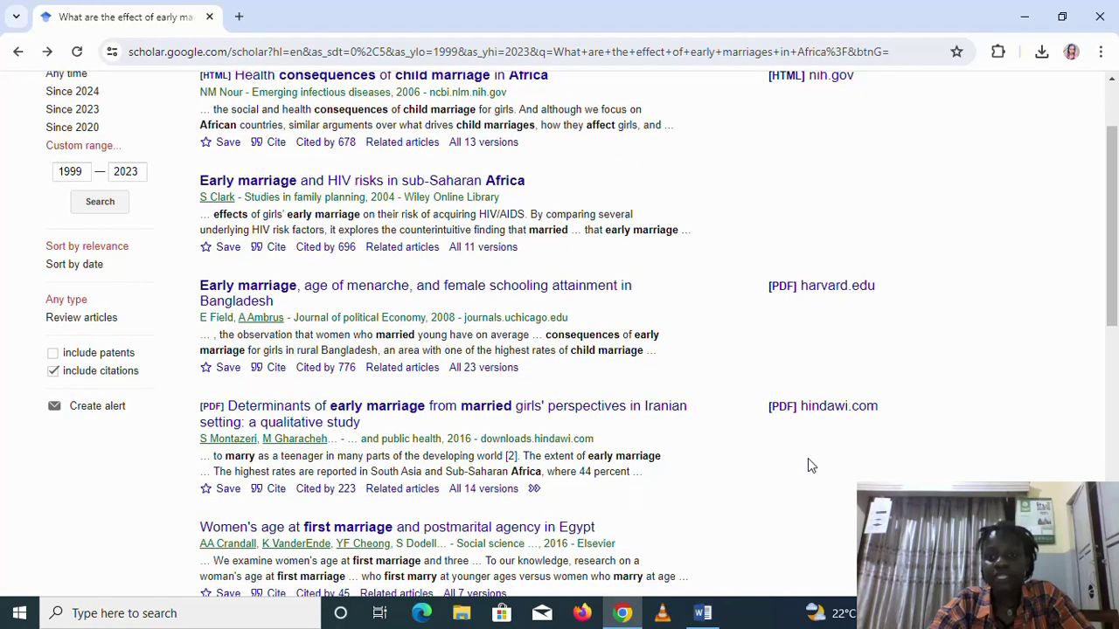
pyautogui.scroll(-3, 807, 417)
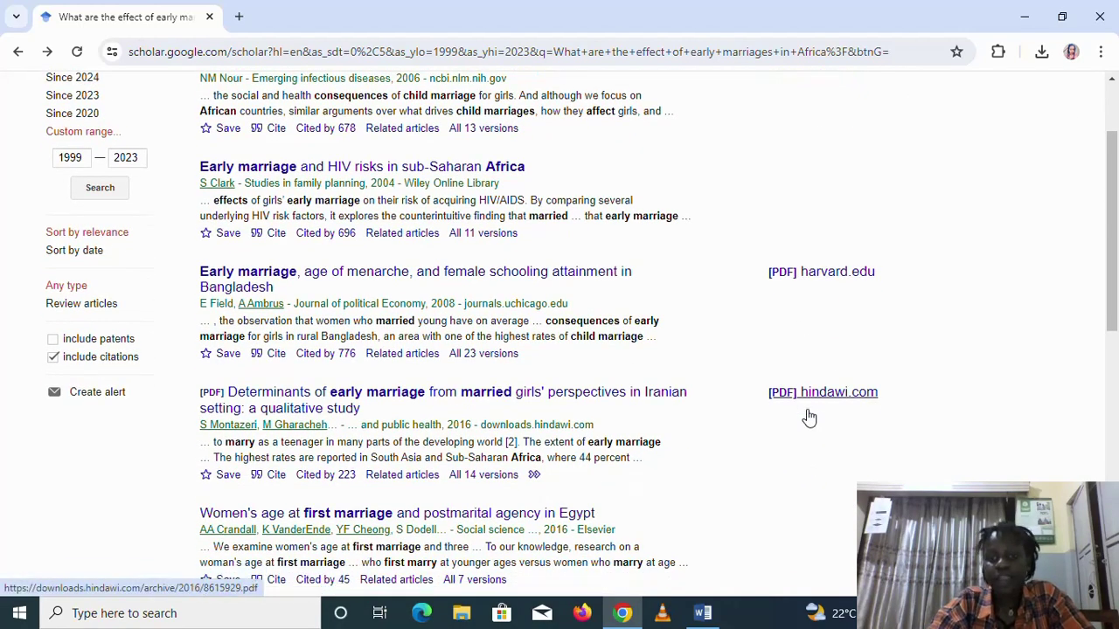
pyautogui.scroll(-1, 808, 417)
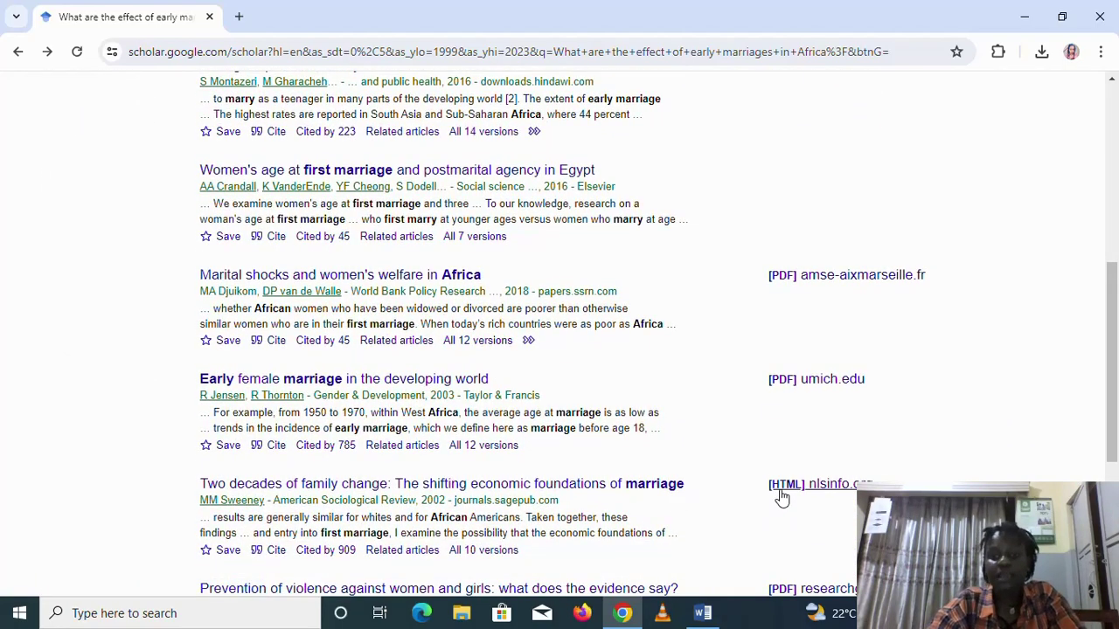
pyautogui.scroll(-3, 782, 496)
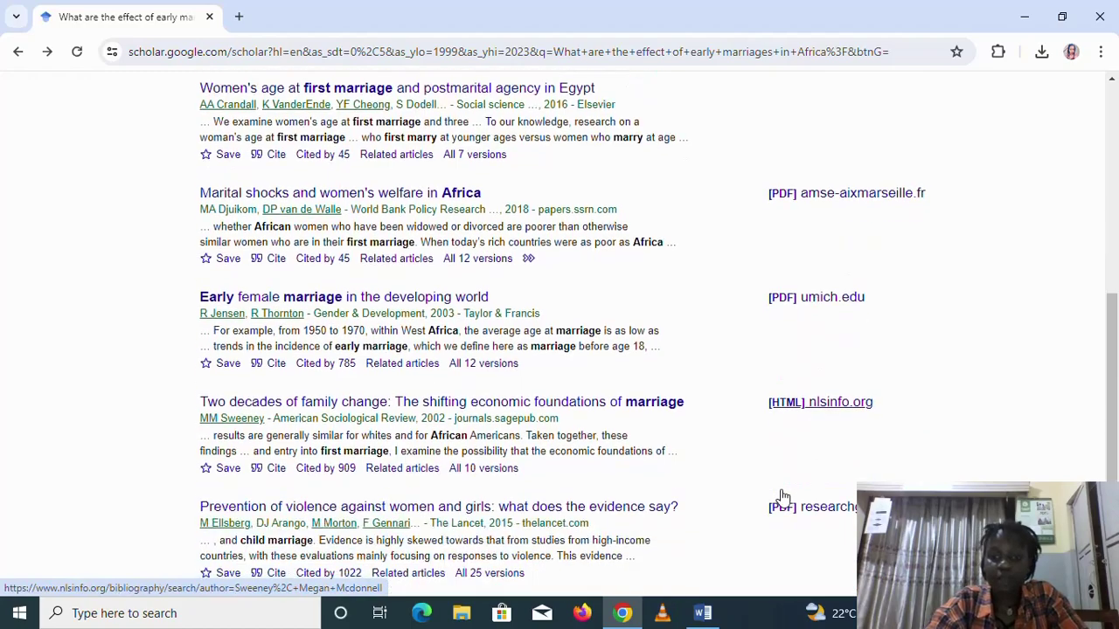
pyautogui.scroll(5, 782, 496)
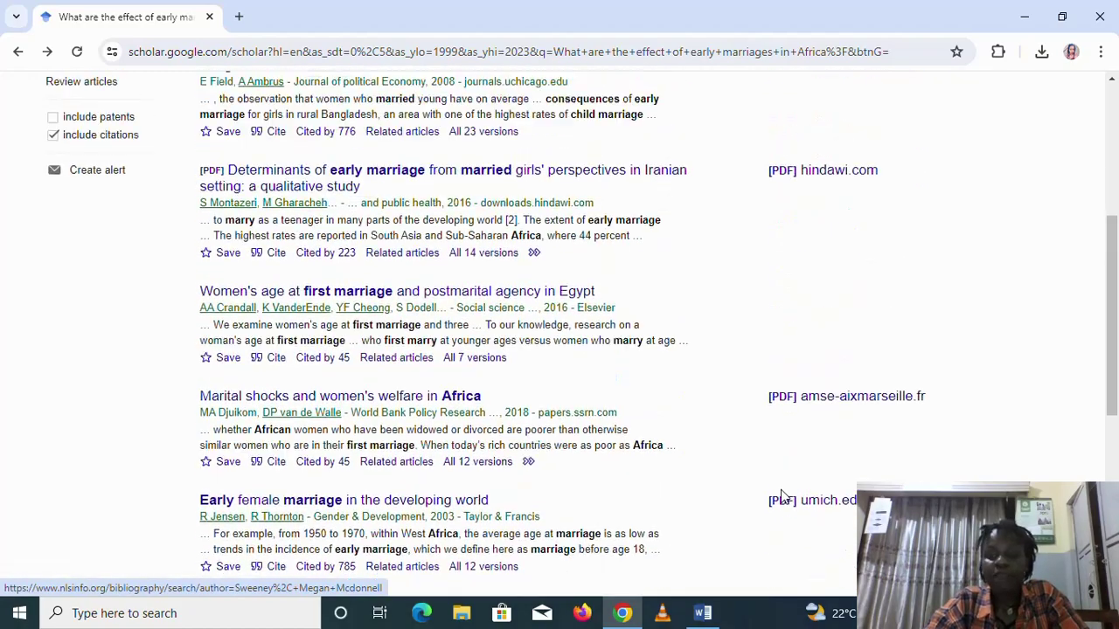
pyautogui.scroll(3, 782, 497)
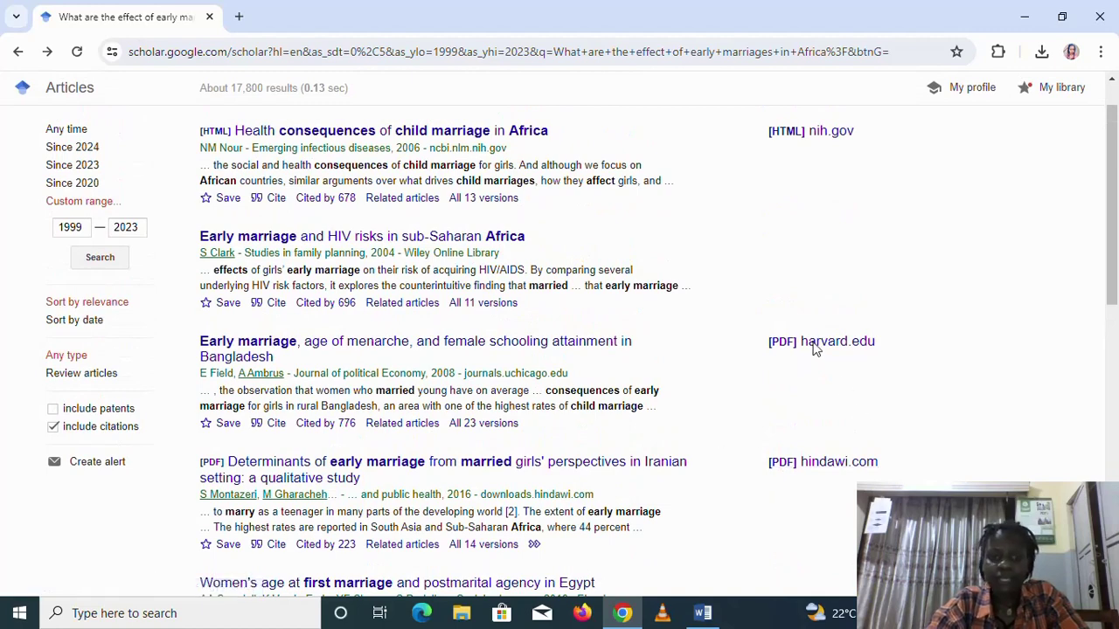
pyautogui.scroll(1, 787, 352)
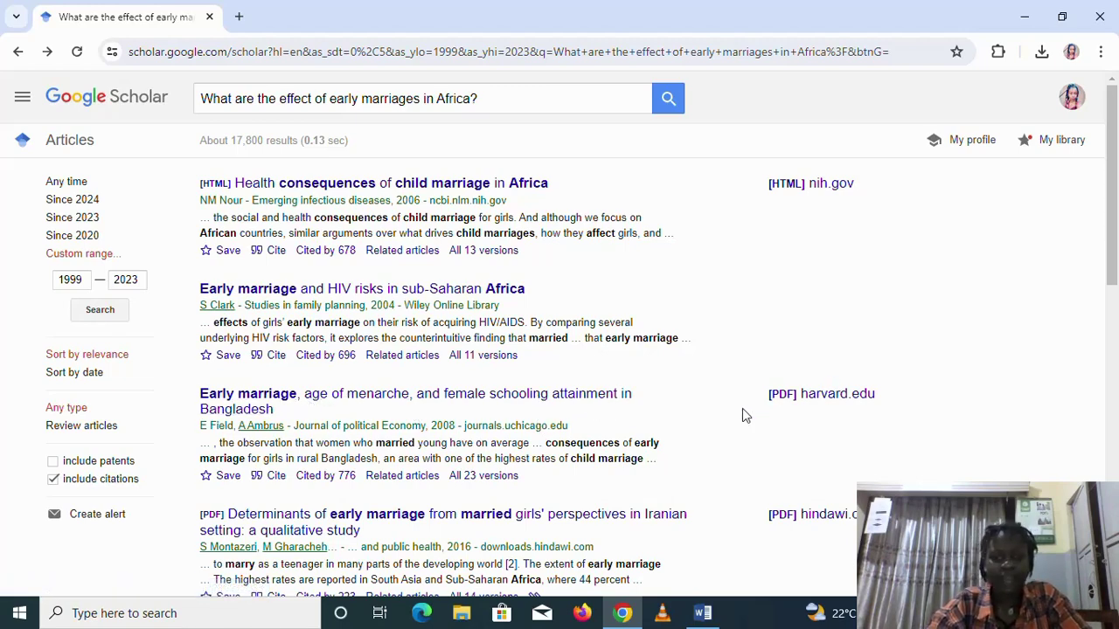
# - Open the harvard.edu PDF of the early marriage and female schooling in Bangladesh article and skim its abstract and introduction
pyautogui.click(794, 399)
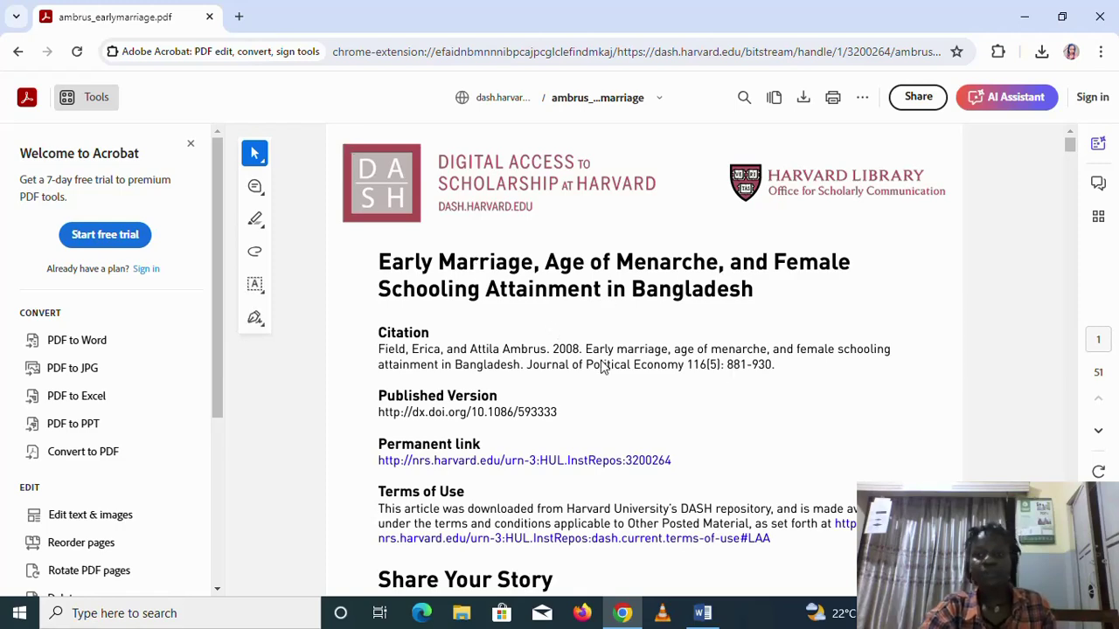
pyautogui.scroll(-15, 601, 367)
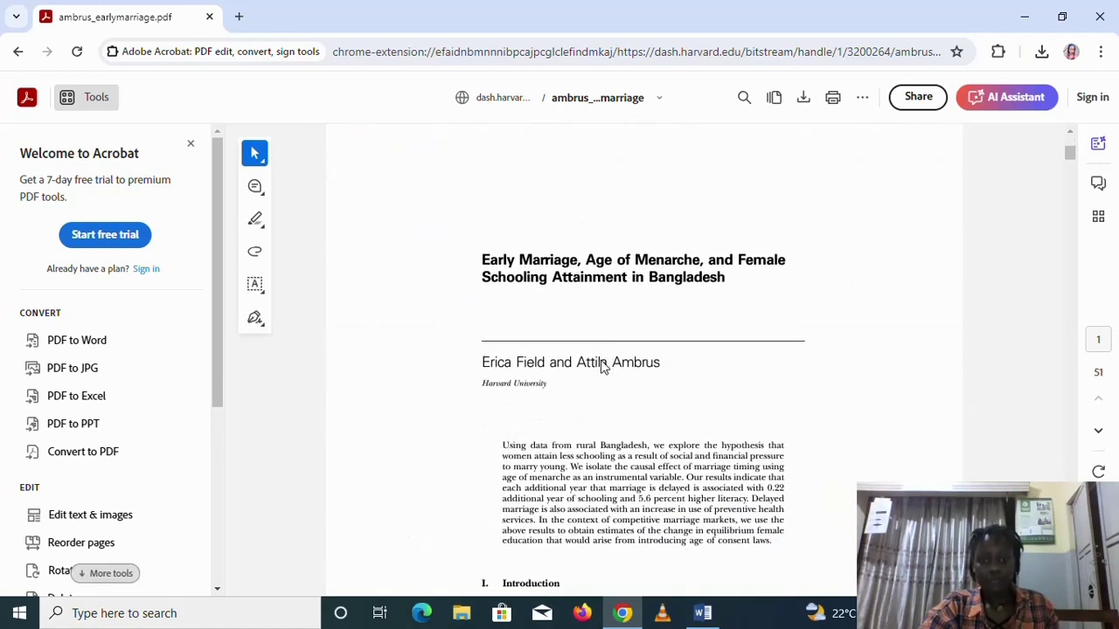
pyautogui.scroll(5, 601, 367)
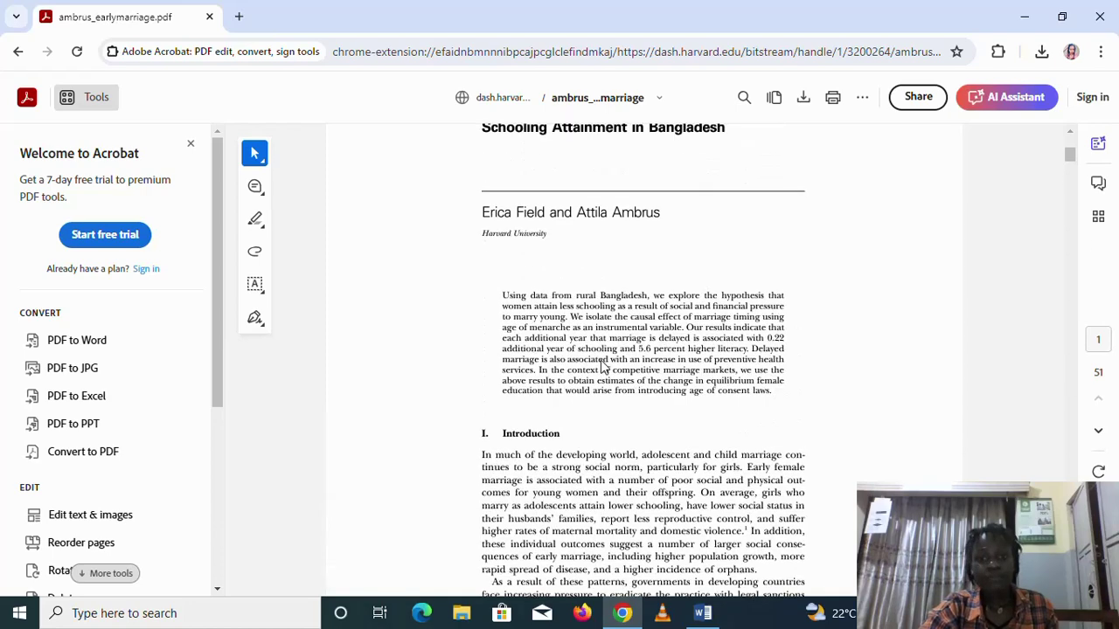
pyautogui.scroll(-4, 576, 449)
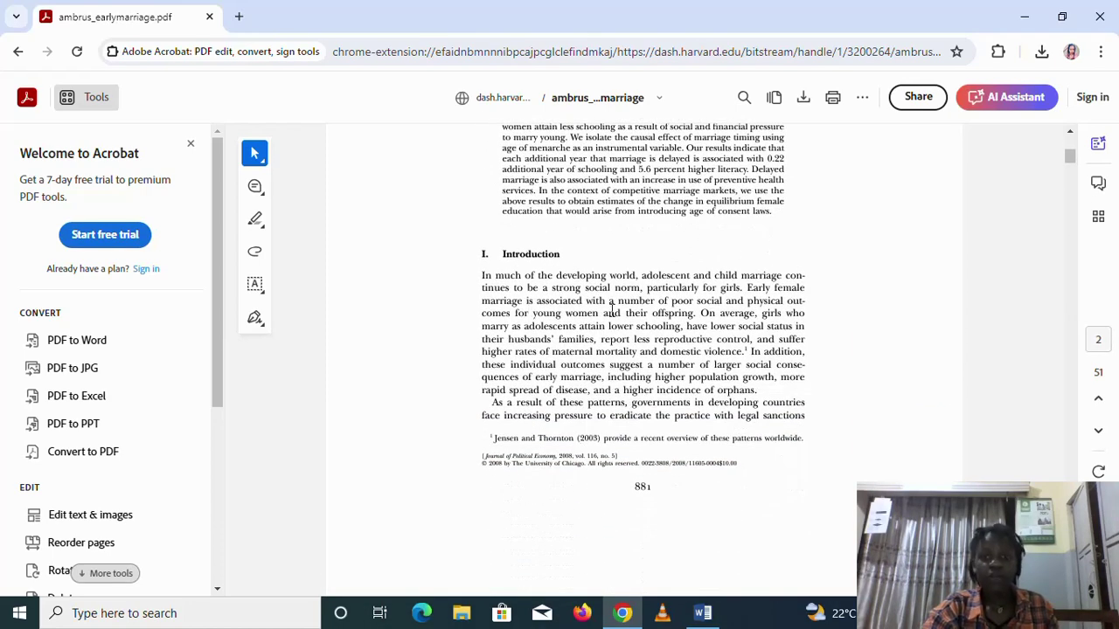
pyautogui.scroll(-4, 612, 311)
pyautogui.scroll(-6, 611, 310)
pyautogui.scroll(6, 611, 311)
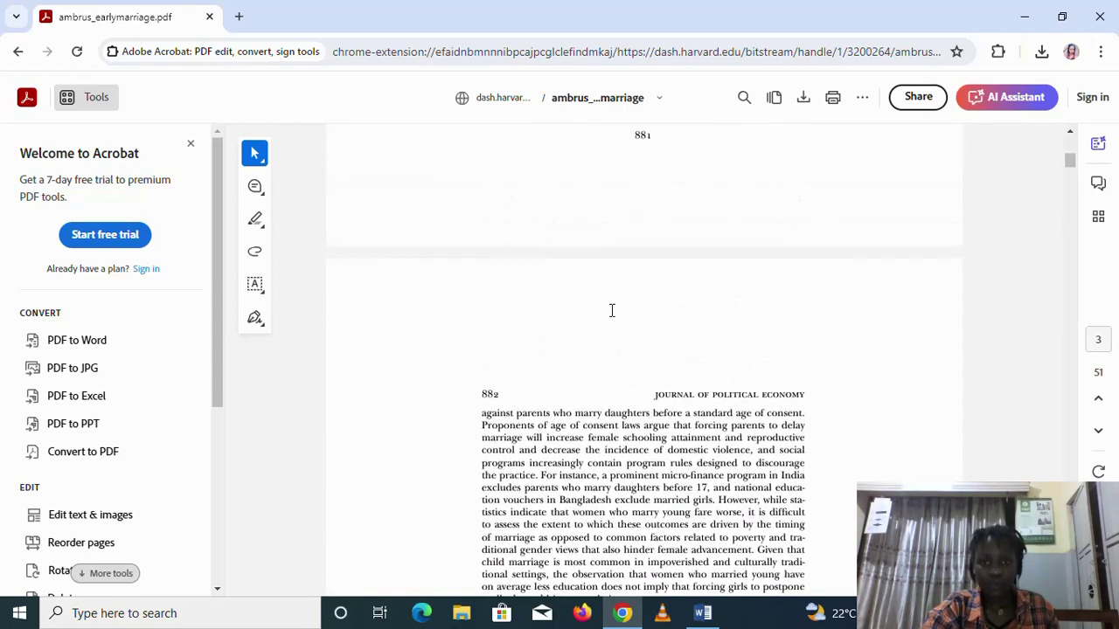
pyautogui.scroll(-3, 612, 310)
pyautogui.scroll(-8, 612, 310)
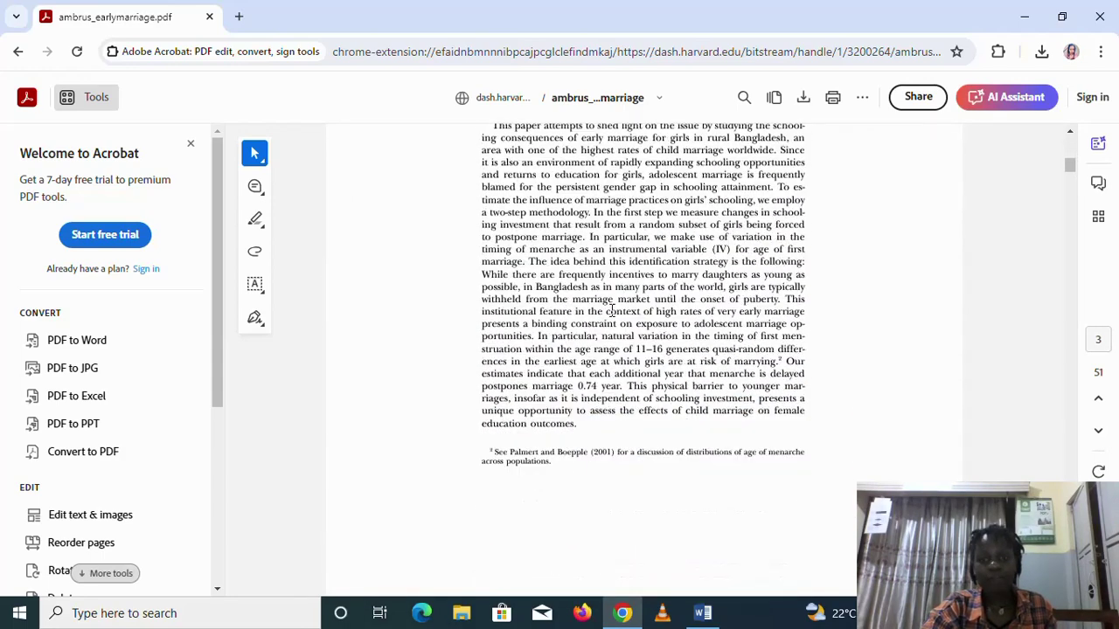
pyautogui.scroll(4, 612, 311)
pyautogui.scroll(5, 628, 311)
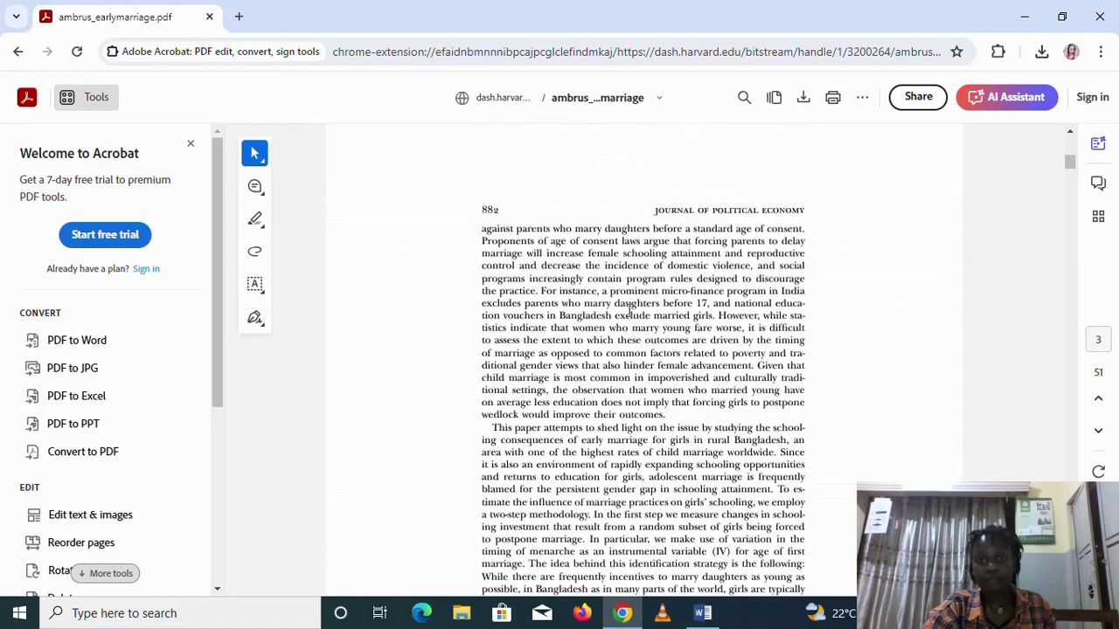
# - Save the article's PDF to the Downloads folder under its suggested file name, and choose not to show the notice when downloads finish
pyautogui.scroll(-3, 628, 310)
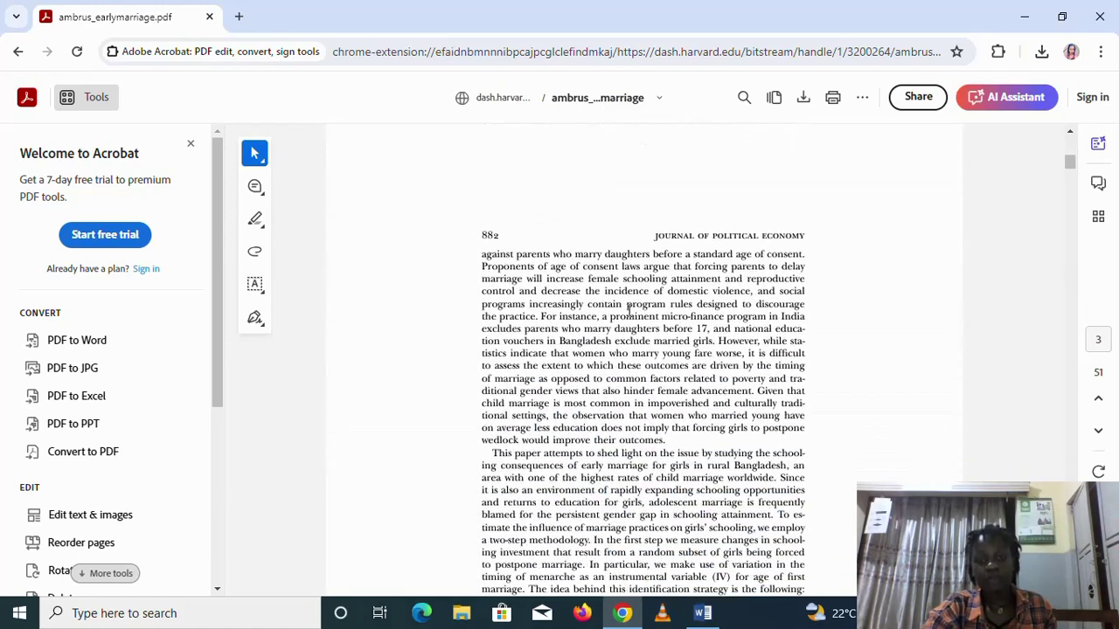
pyautogui.scroll(8, 628, 315)
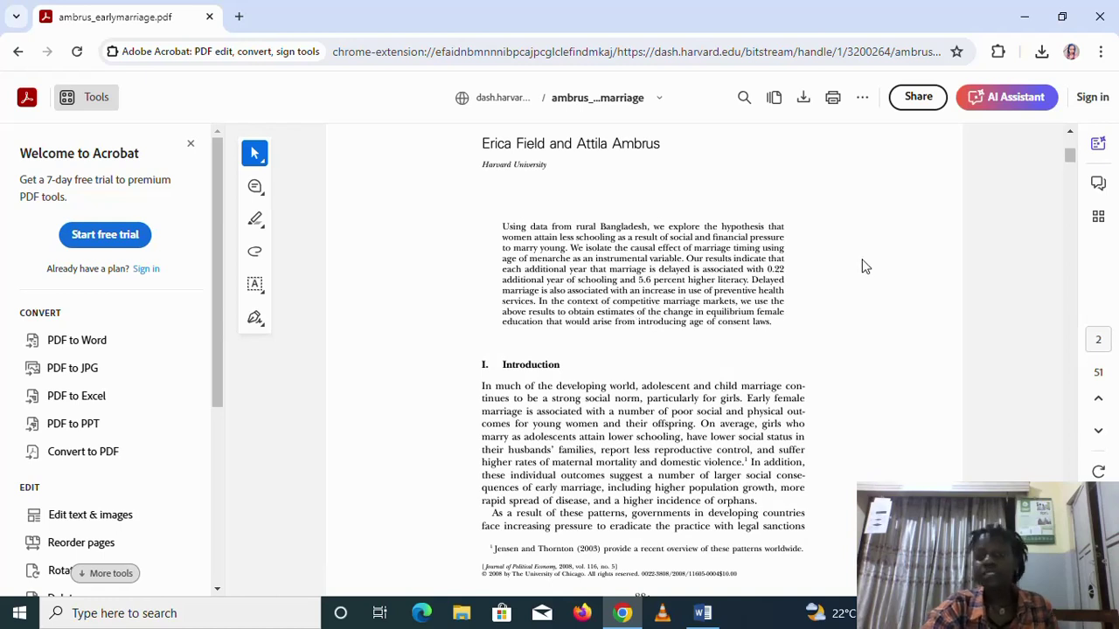
pyautogui.click(804, 99)
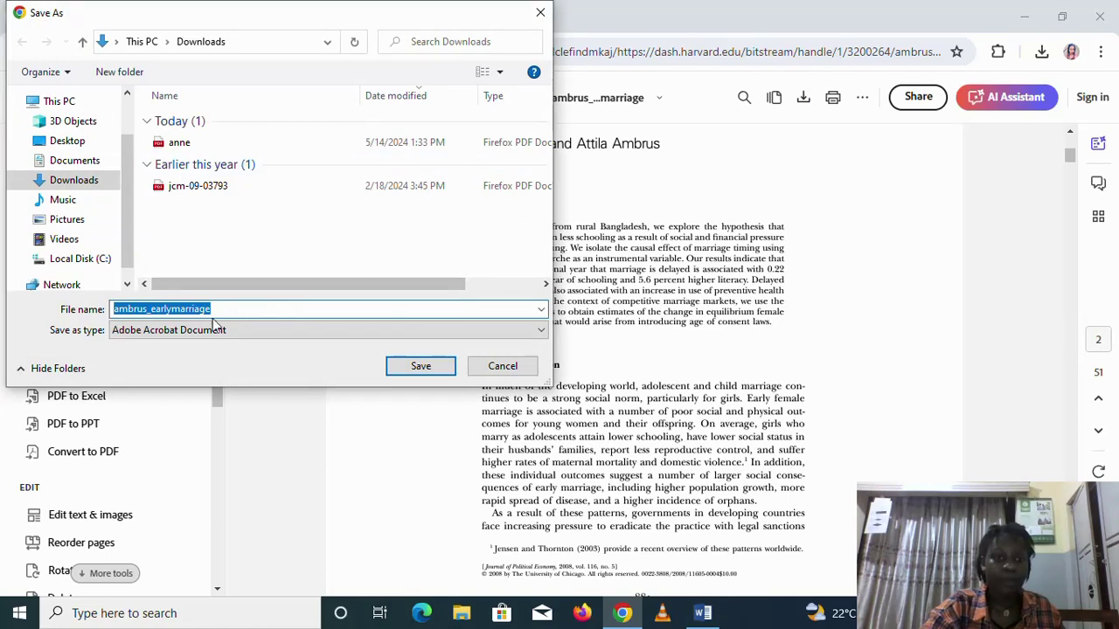
pyautogui.click(419, 373)
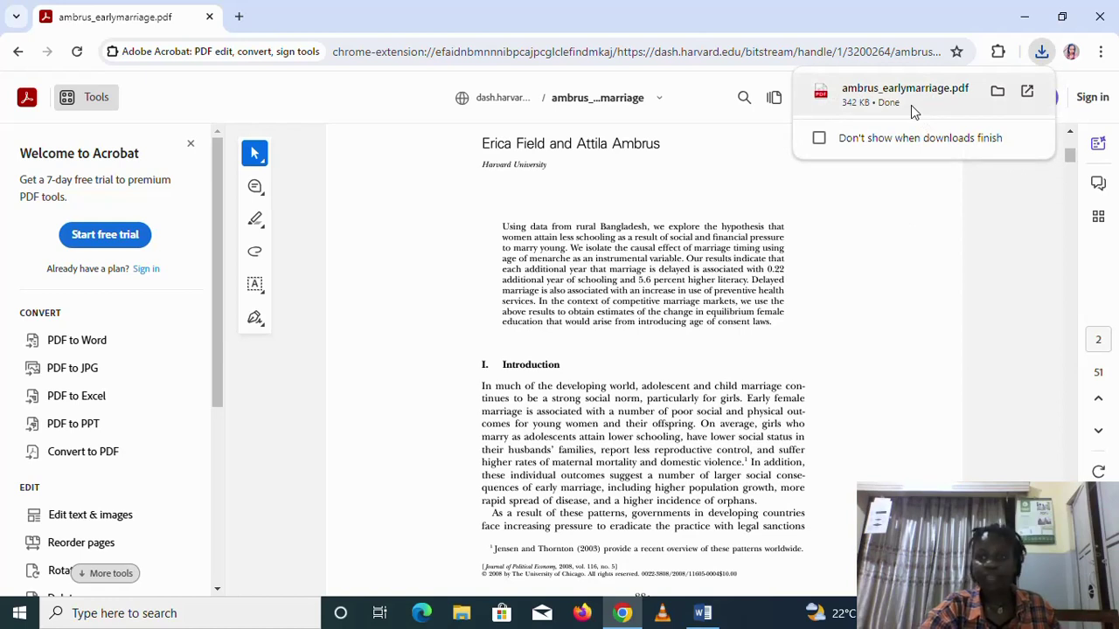
pyautogui.click(820, 140)
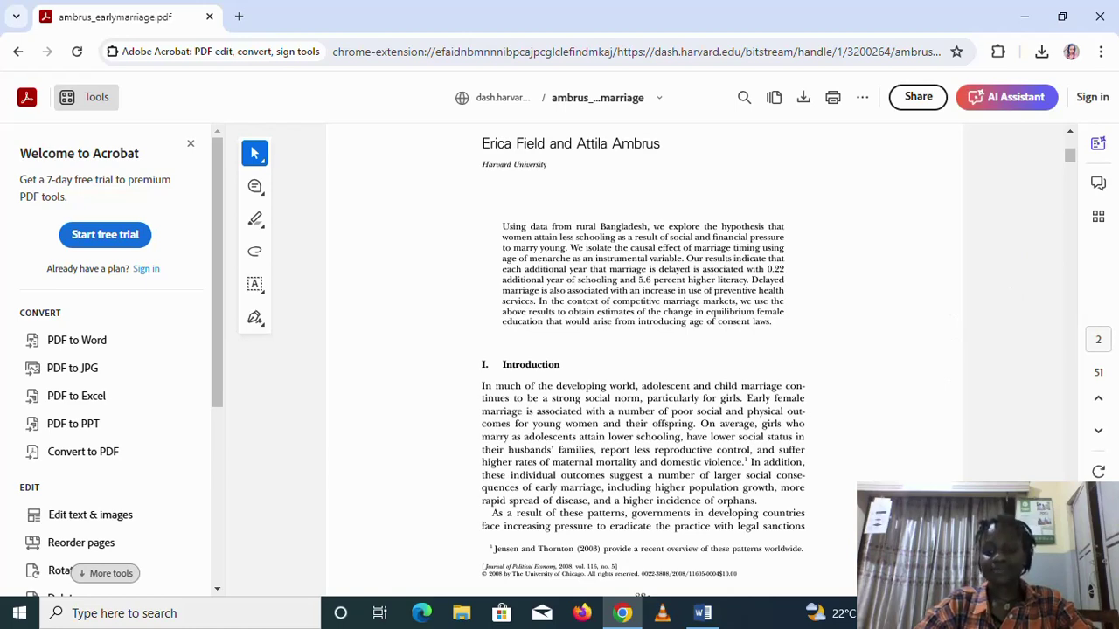
pyautogui.click(879, 613)
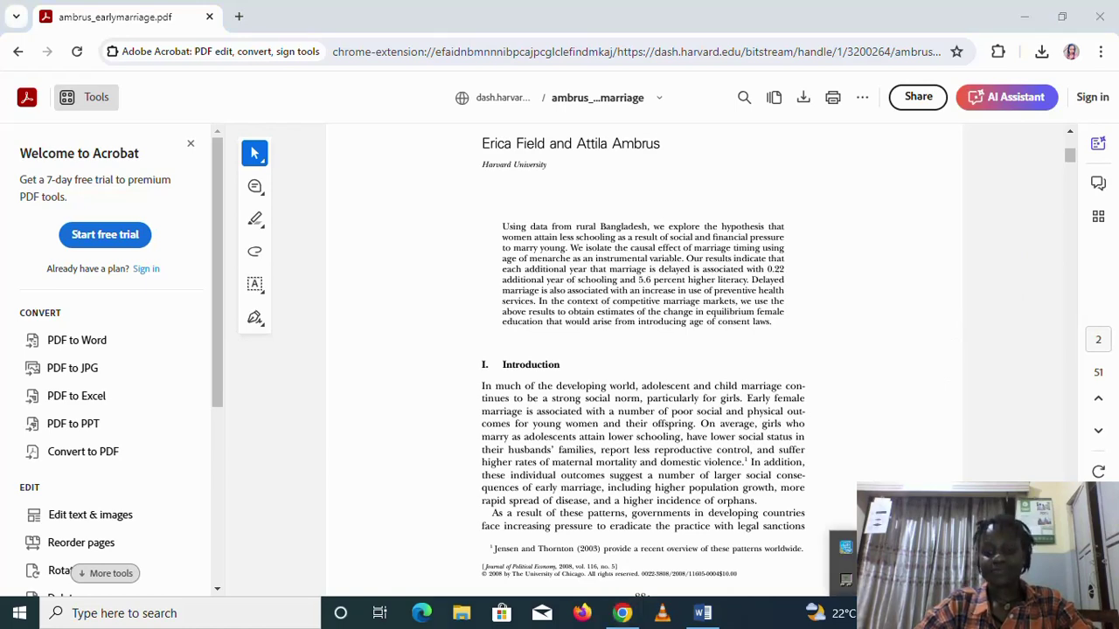
pyautogui.click(878, 564)
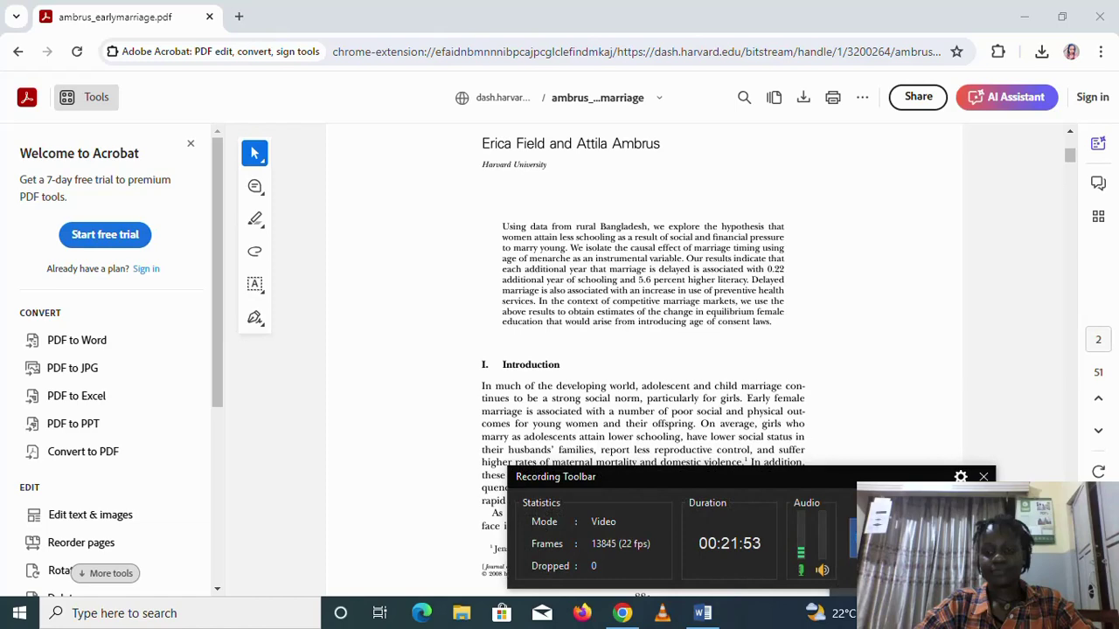